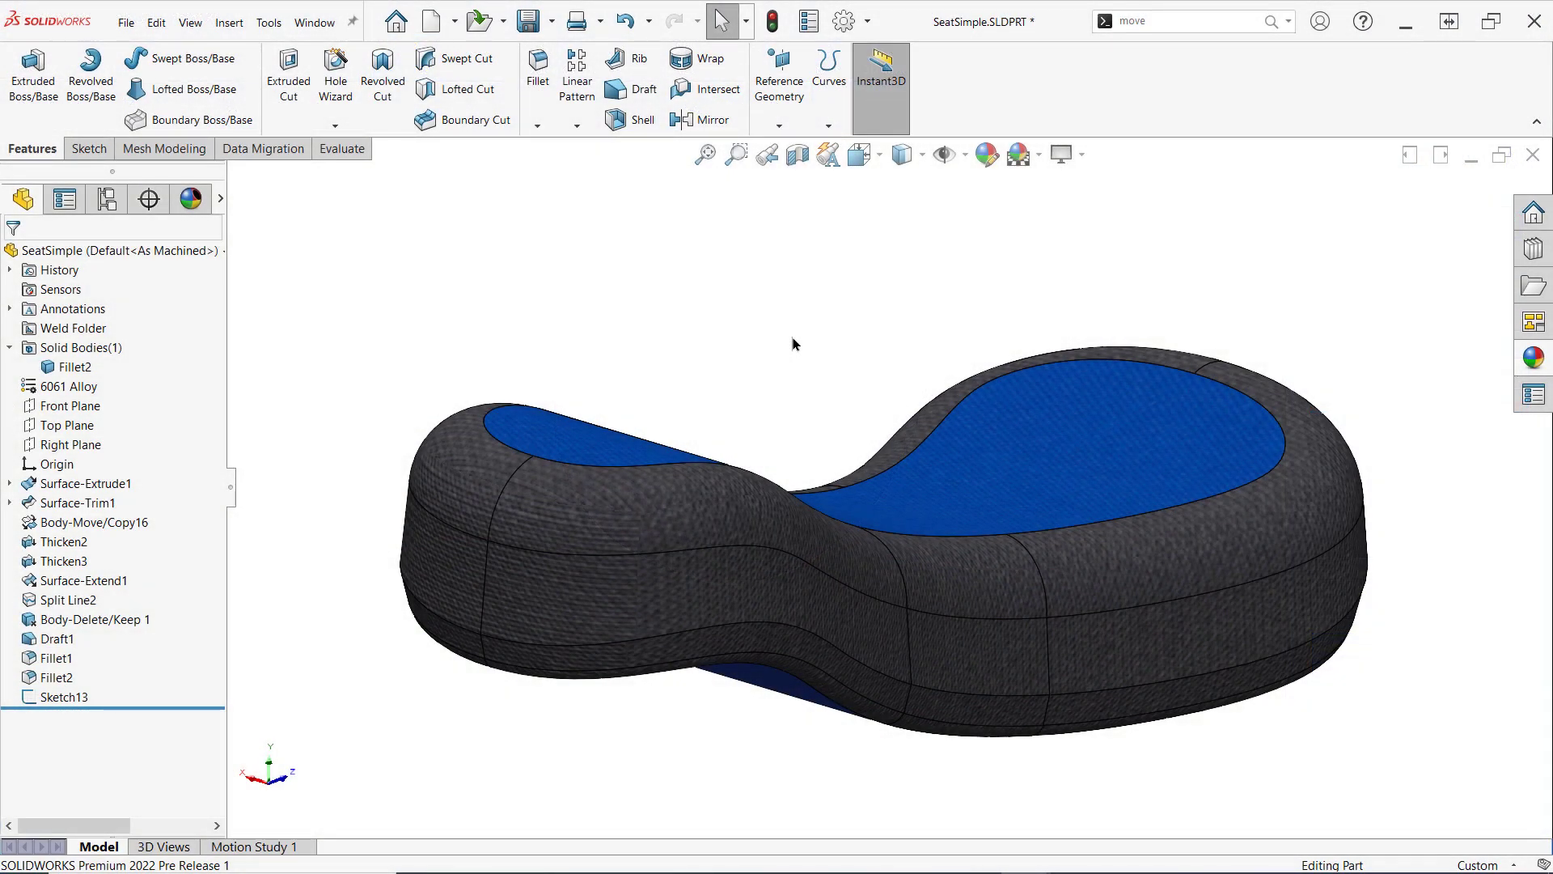
Try to insert HandleMeshSimple.STL directly into the seat part, with the file filter set to All Files
{"action": "left_click", "coordinate": [224, 29]}
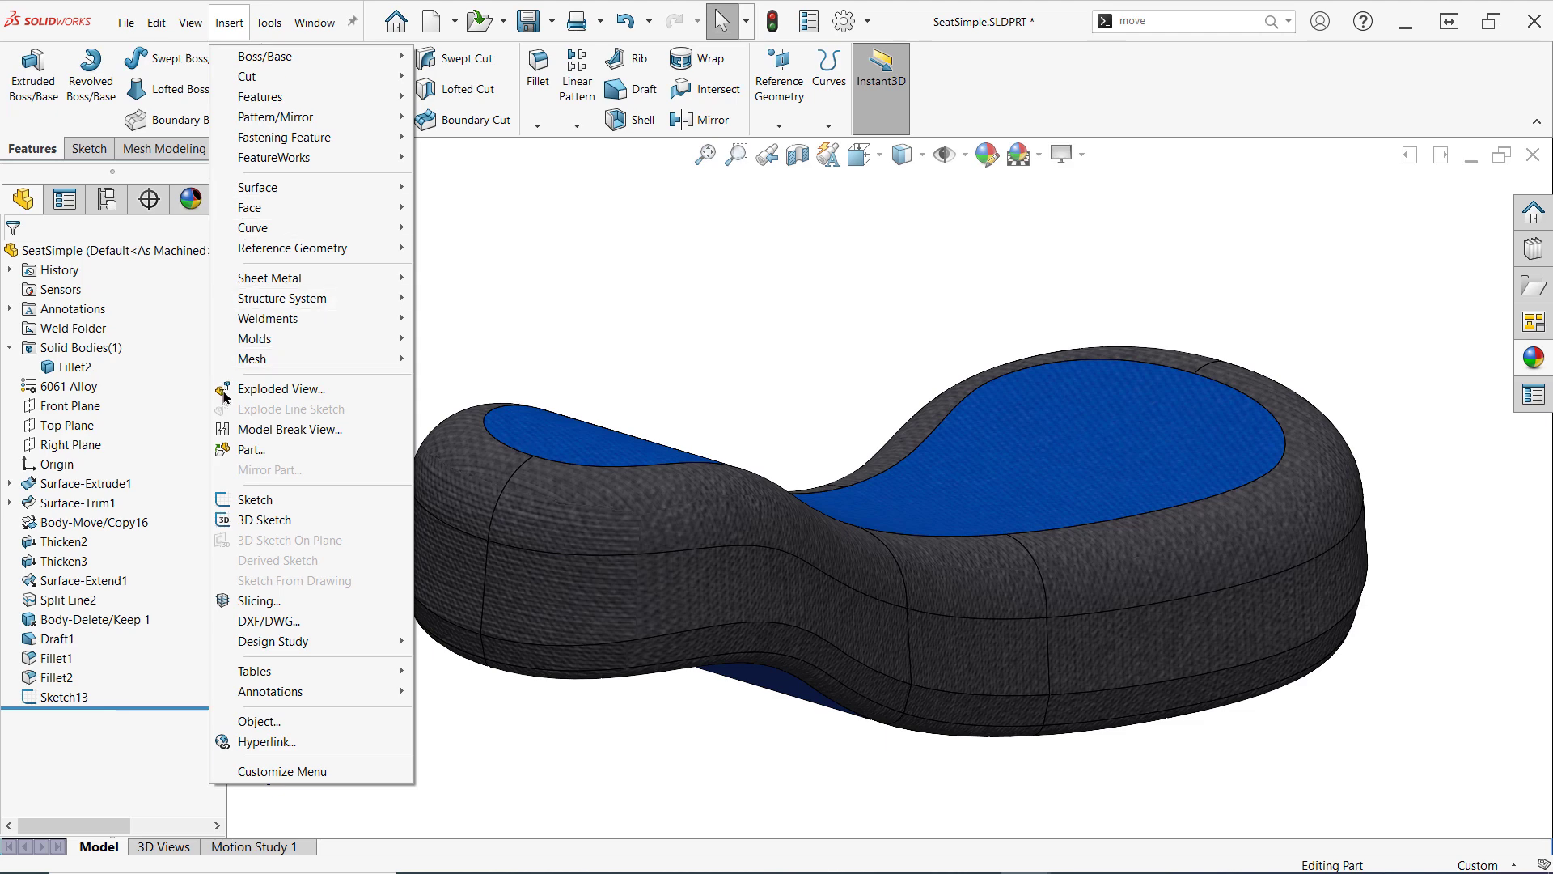
{"action": "left_click", "coordinate": [239, 451]}
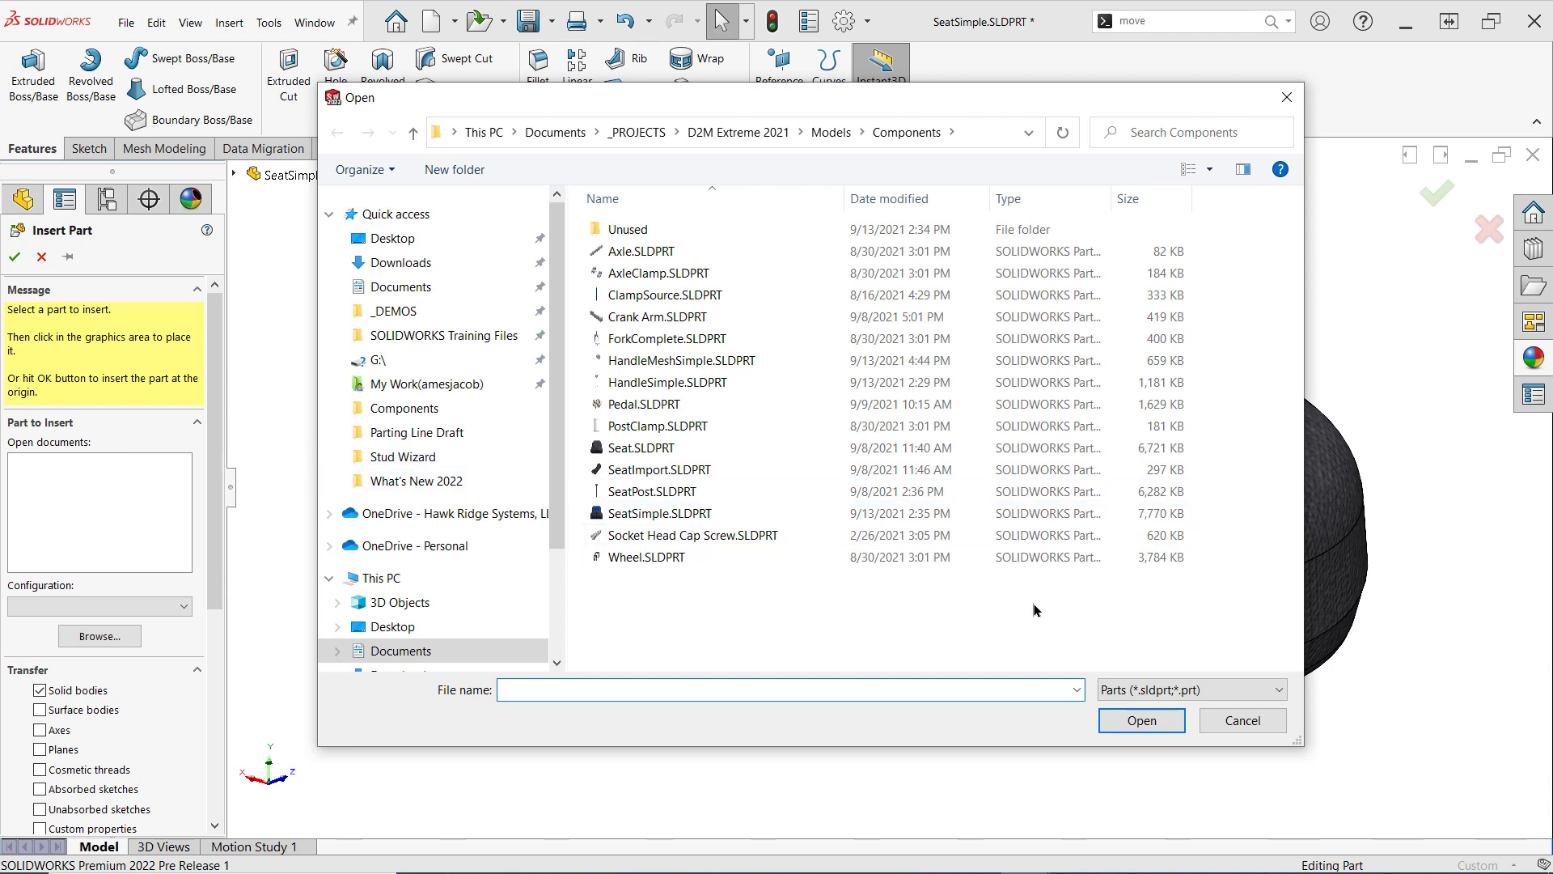
{"action": "left_click", "coordinate": [1202, 690]}
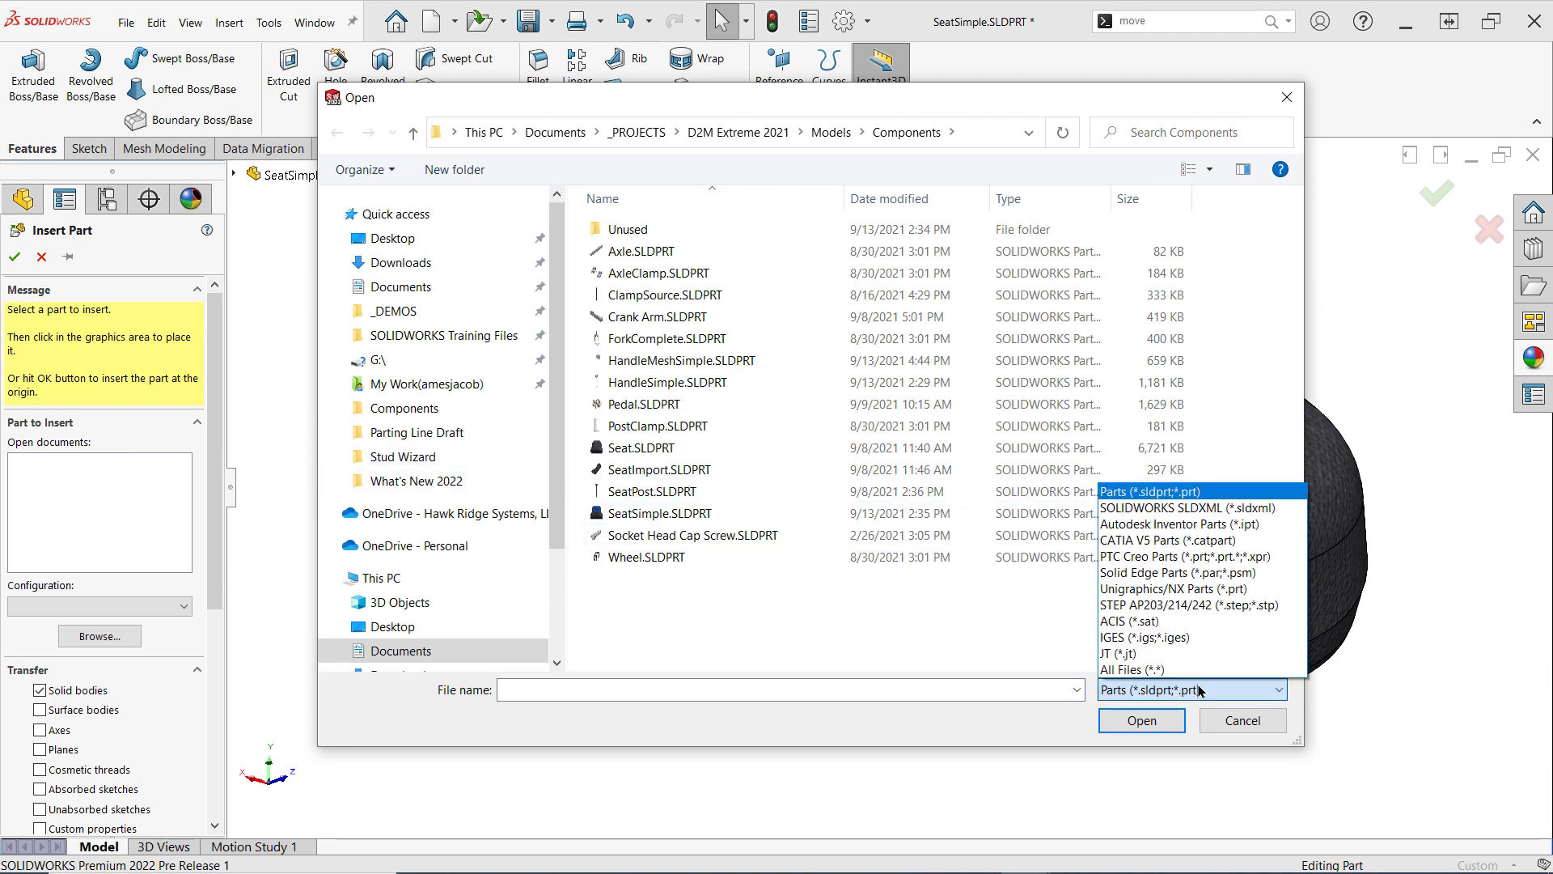
{"action": "left_click", "coordinate": [1182, 670]}
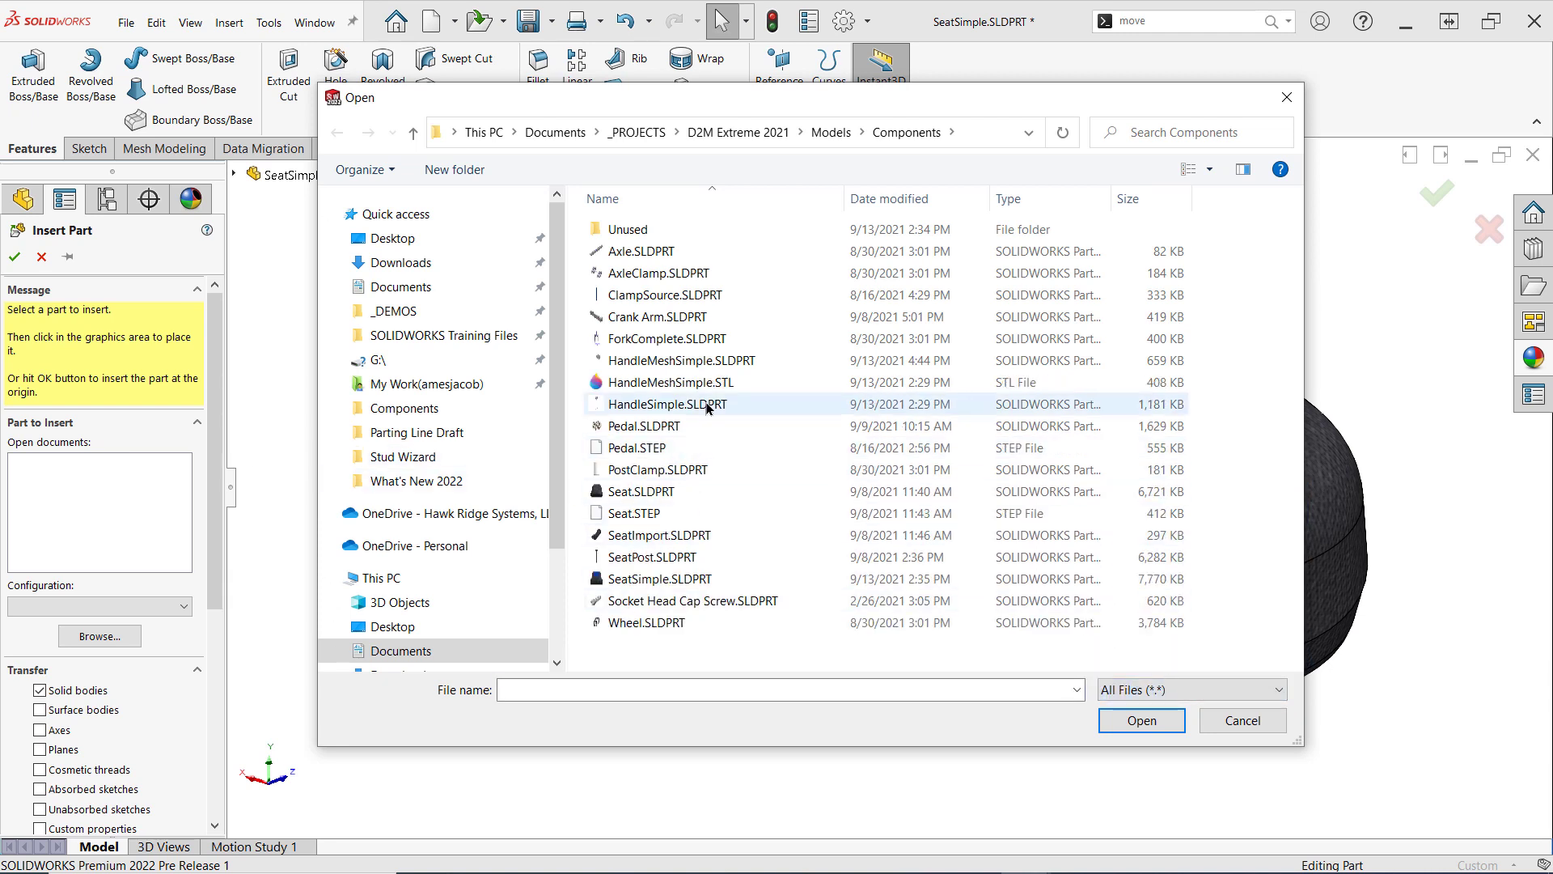
{"action": "double_click", "coordinate": [671, 383]}
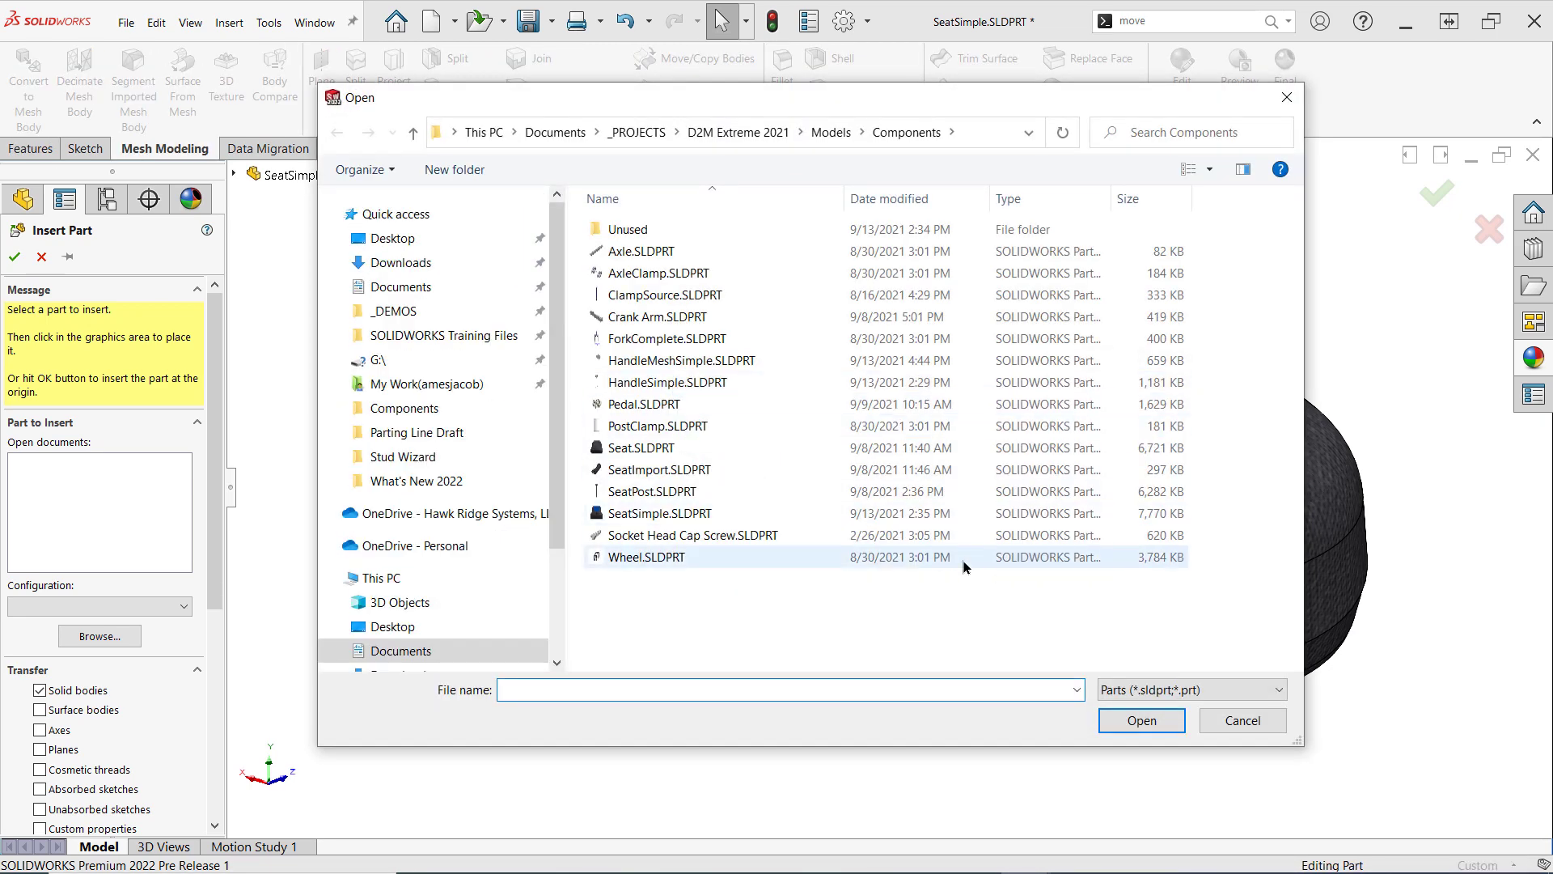
{"action": "left_click", "coordinate": [1238, 722]}
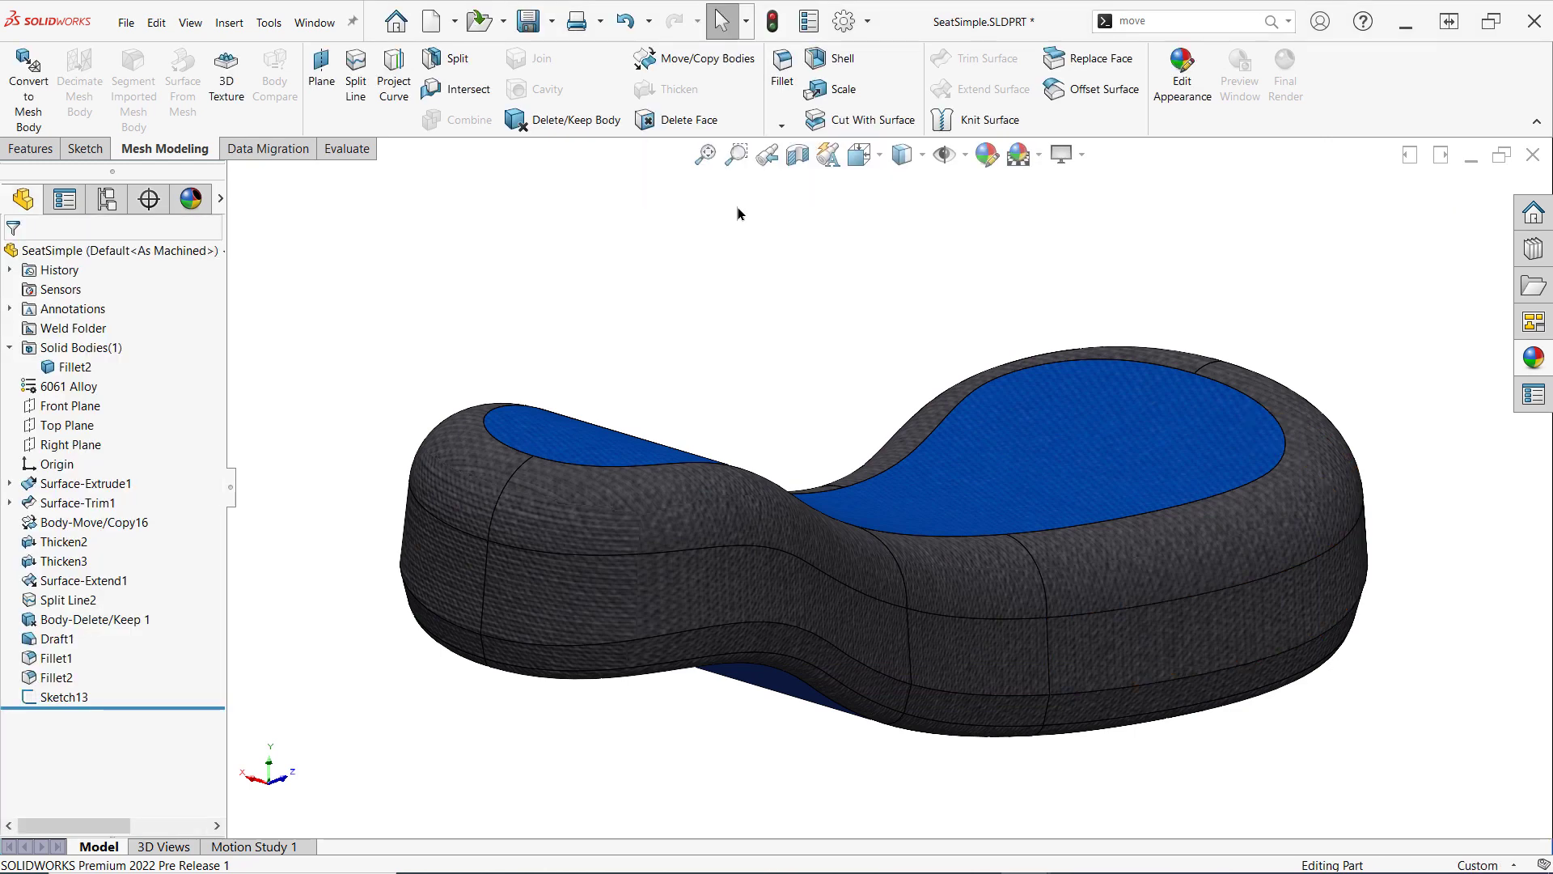
Open HandleMeshSimple.STL as its own document and convert its closed graphic body to a mesh body without grouping facets into faces
{"action": "left_click", "coordinate": [485, 29]}
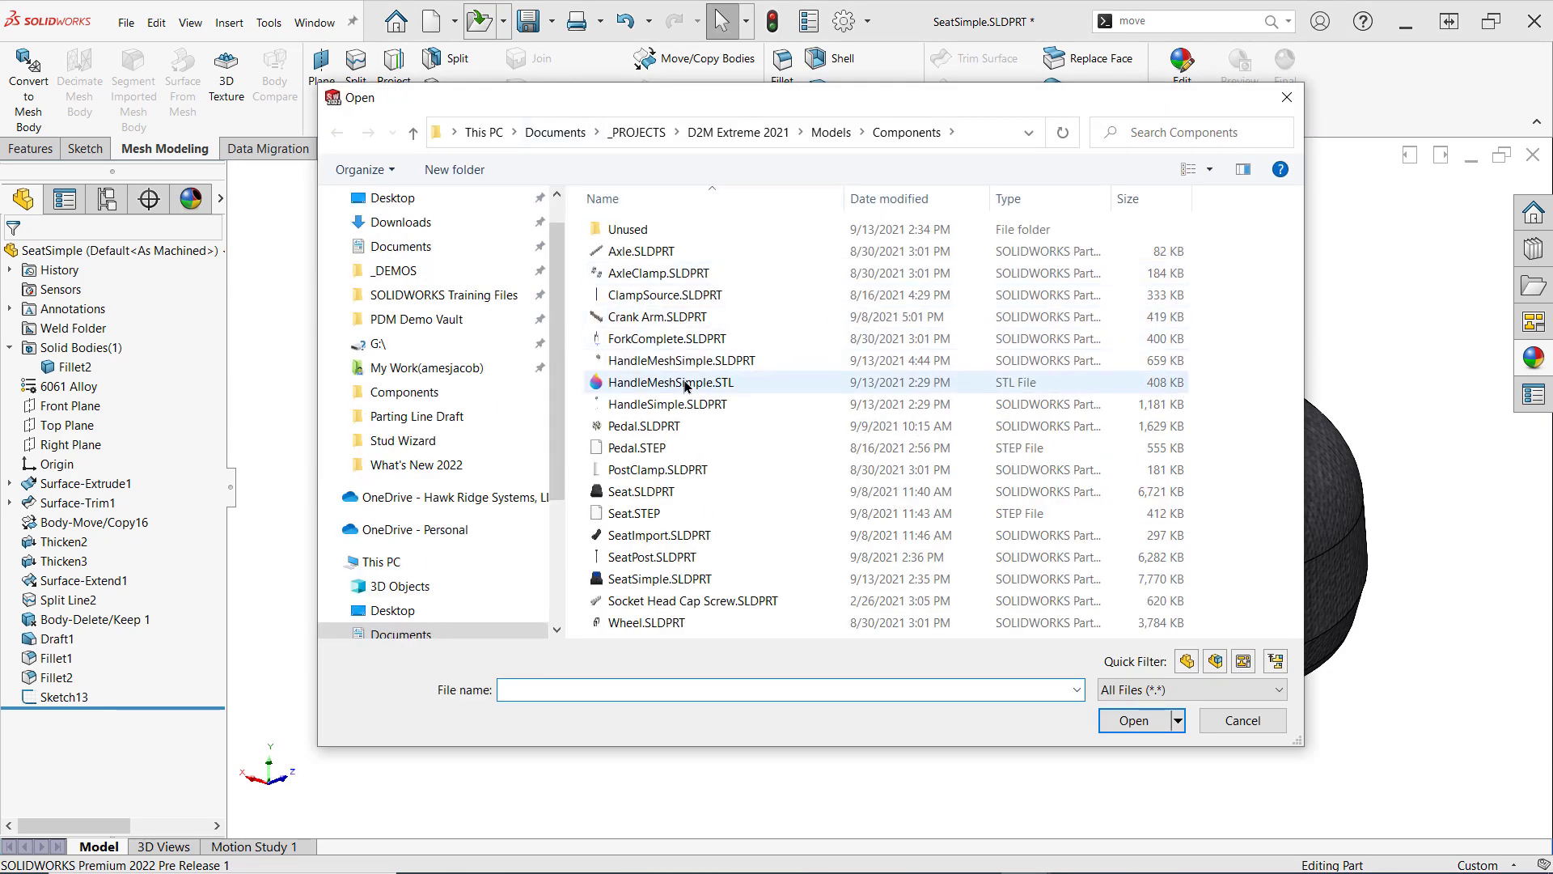
{"action": "double_click", "coordinate": [684, 383]}
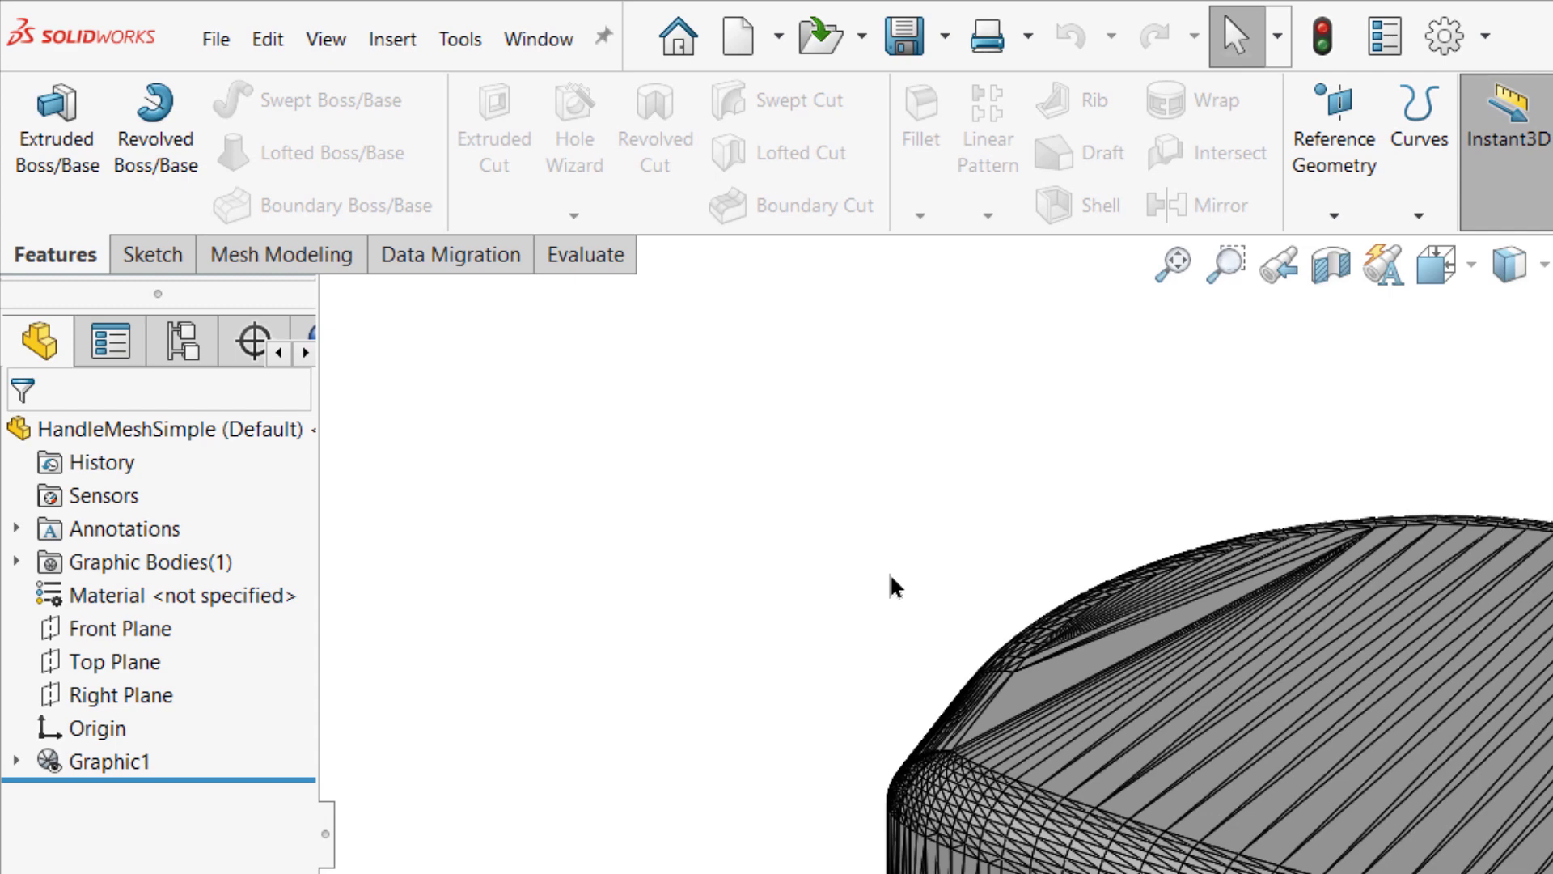
{"action": "left_click", "coordinate": [158, 566]}
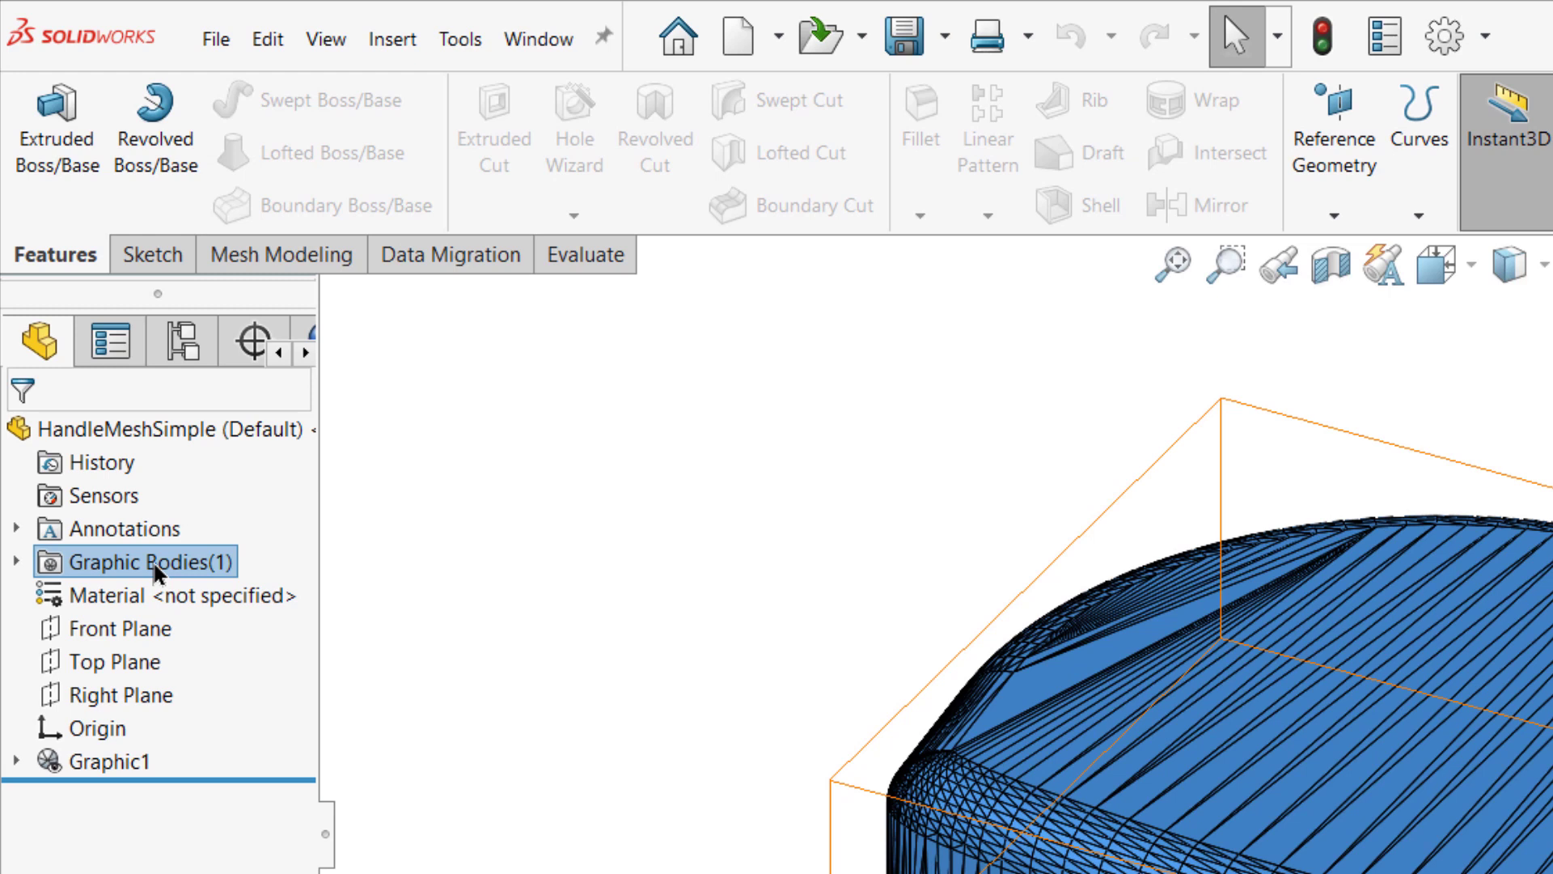
{"action": "left_click", "coordinate": [16, 560]}
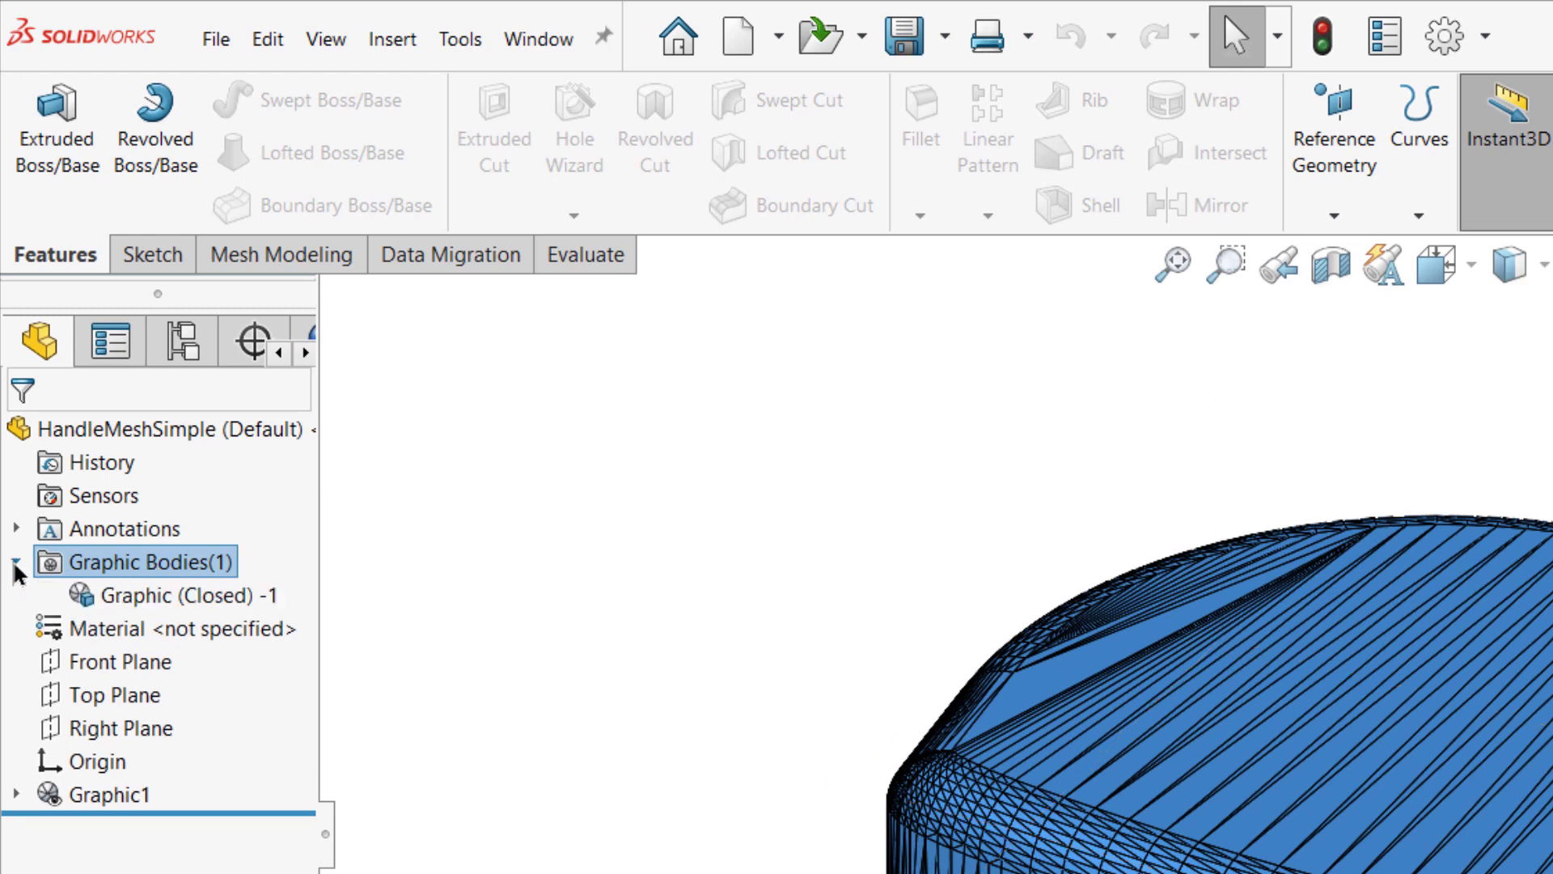
{"action": "right_click", "coordinate": [129, 606]}
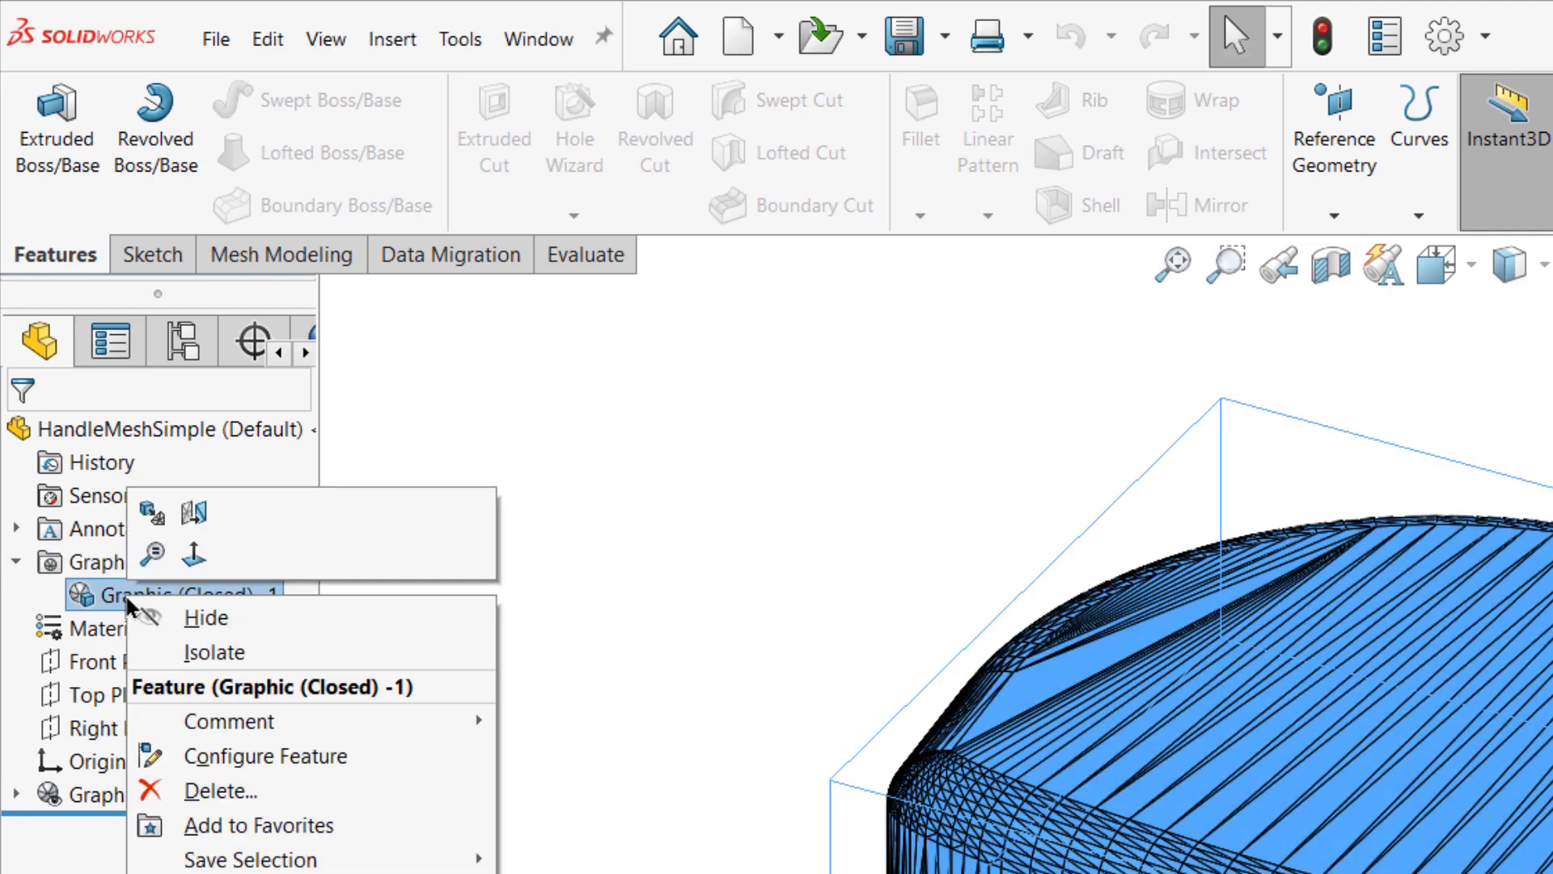
{"action": "left_click", "coordinate": [154, 524]}
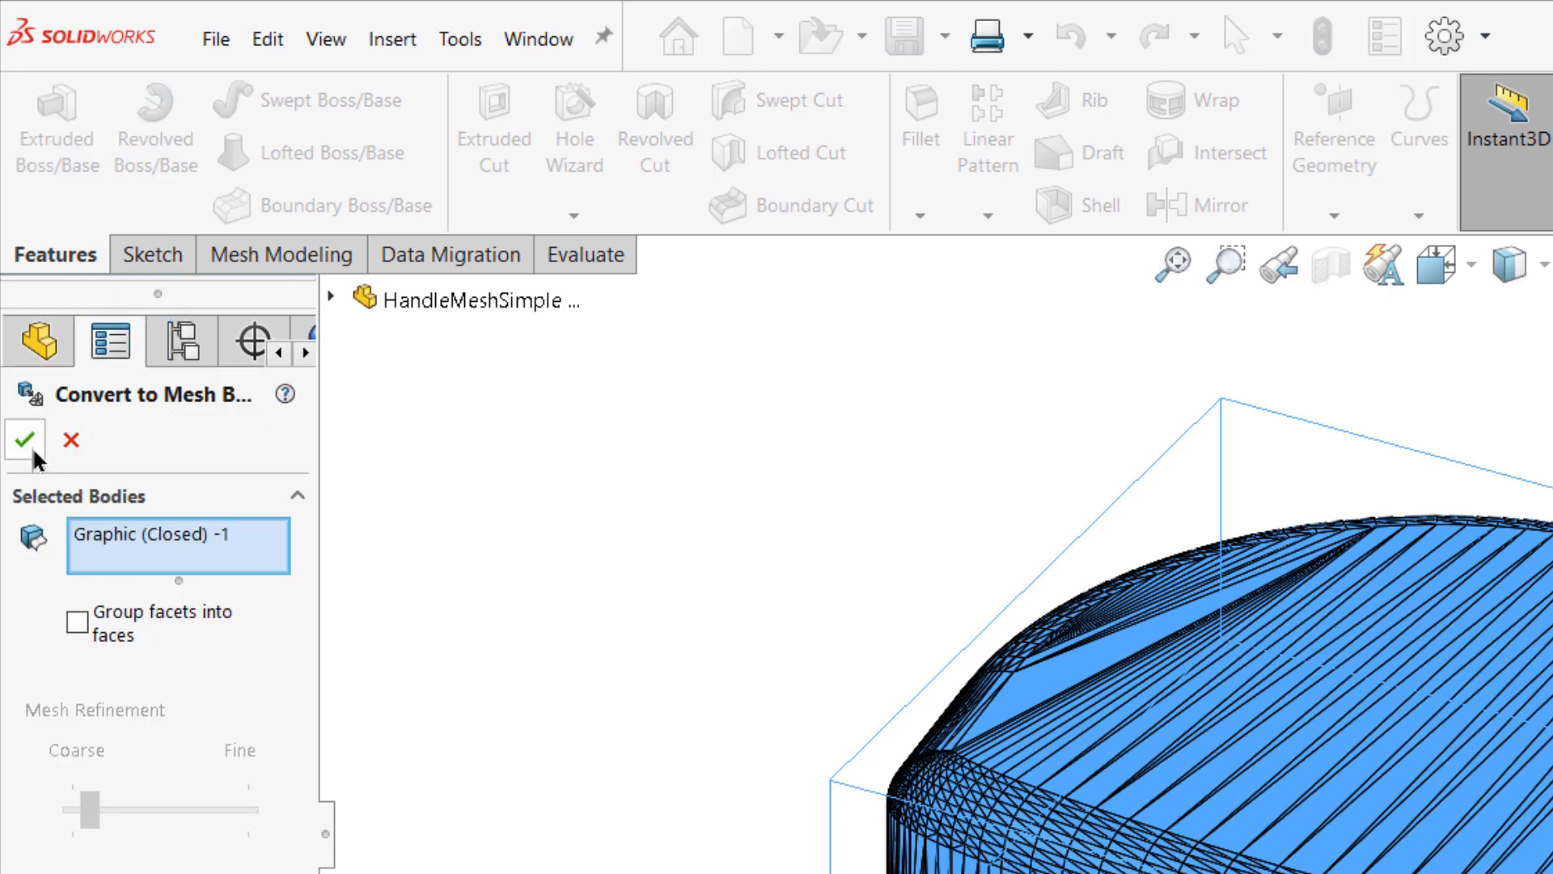
{"action": "left_click", "coordinate": [33, 451]}
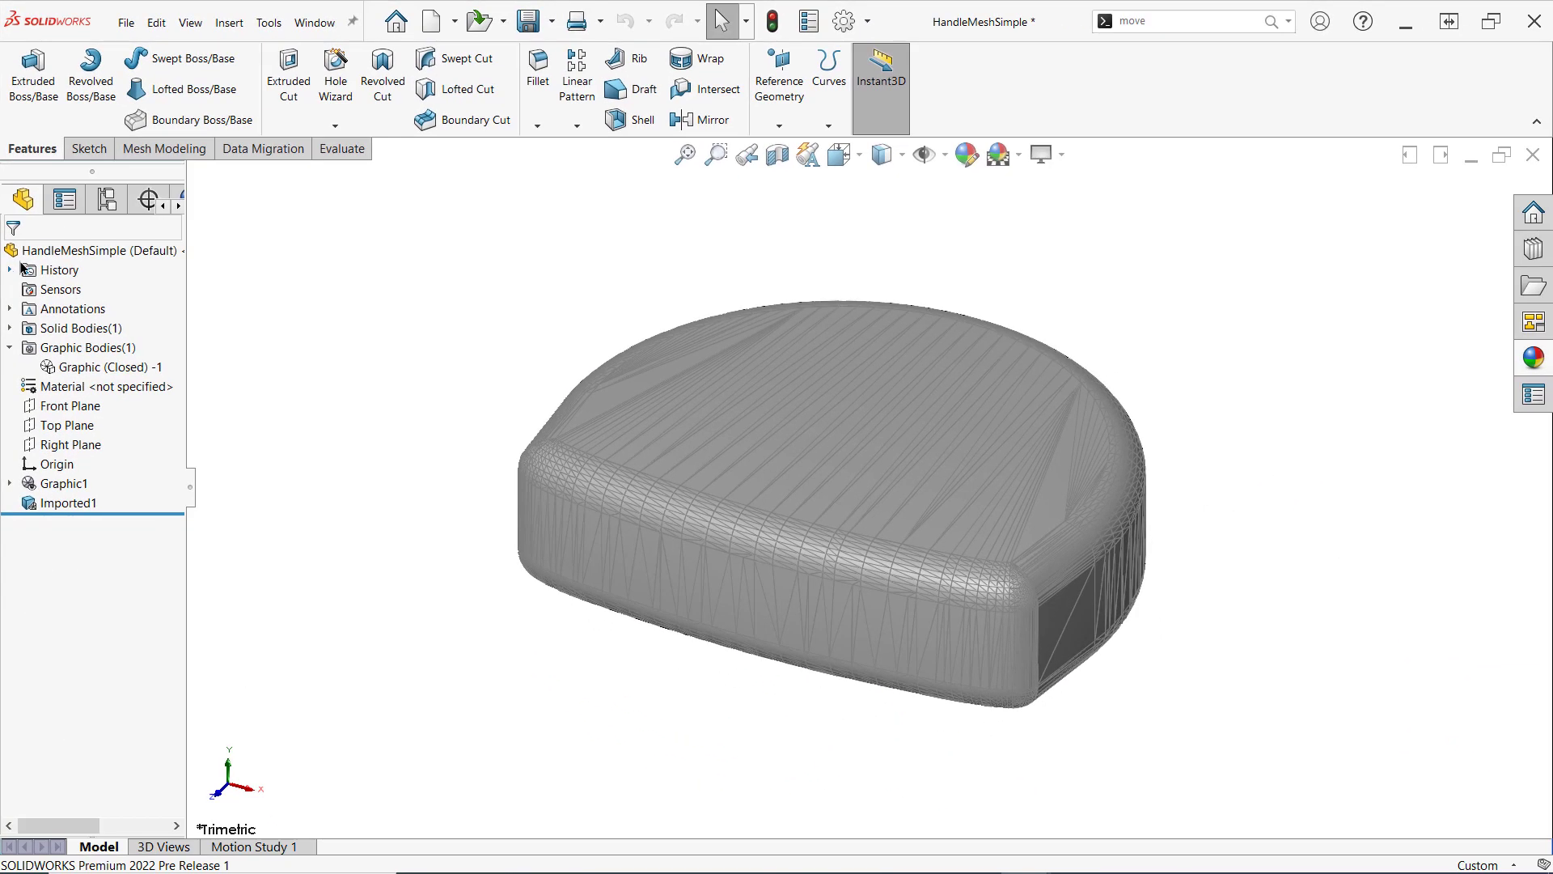
Save the converted handle as HandleMeshSimple2.SLDPRT and close it to return to the seat part
{"action": "left_click", "coordinate": [552, 21]}
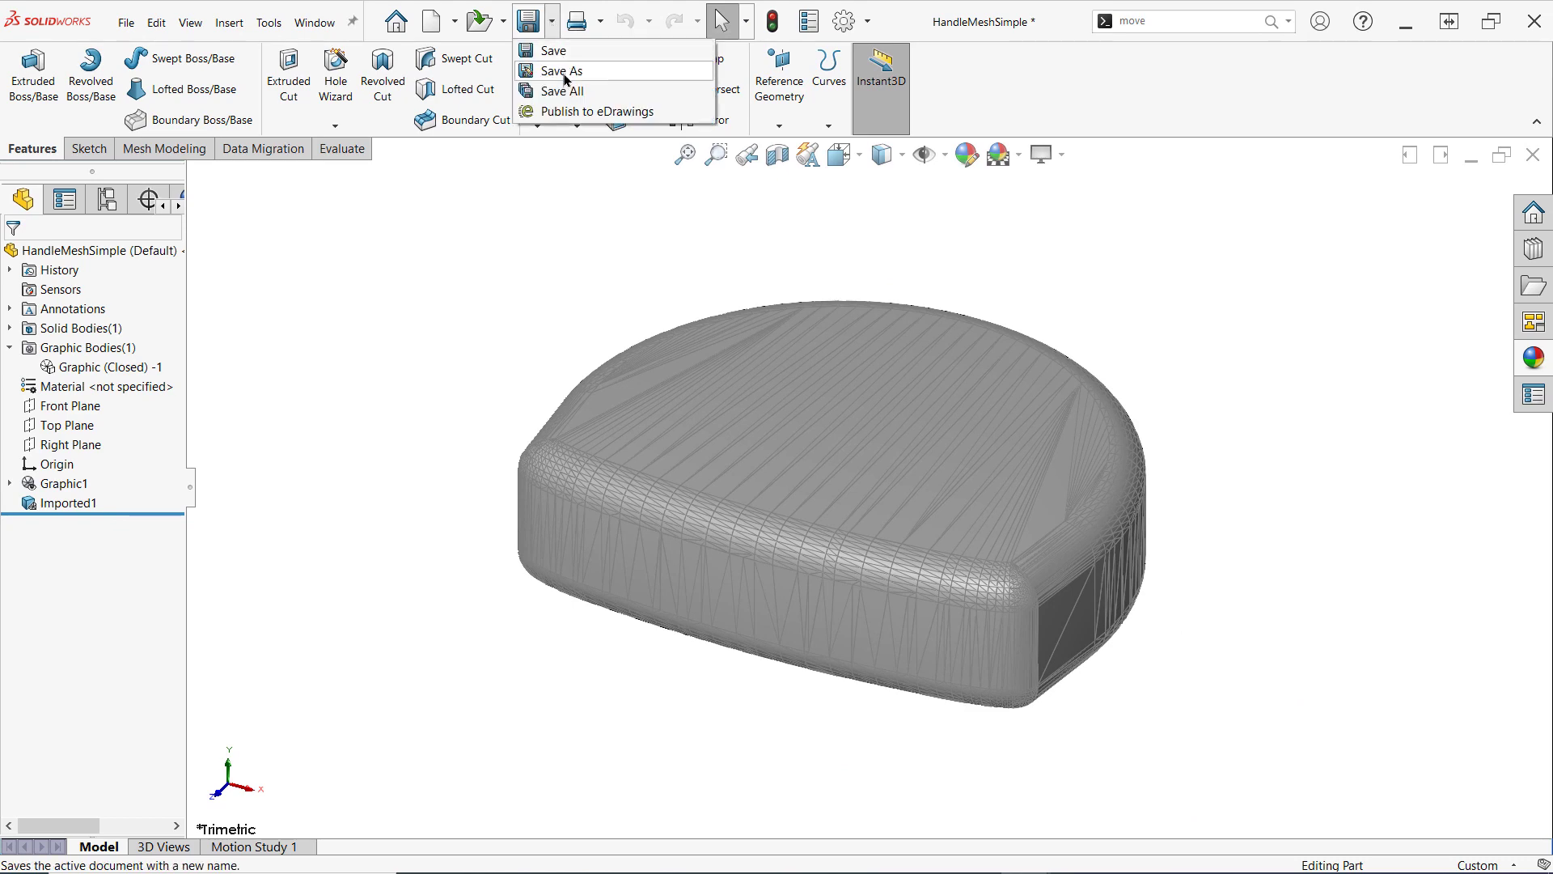
{"action": "left_click", "coordinate": [564, 75]}
{"action": "left_click", "coordinate": [1170, 685]}
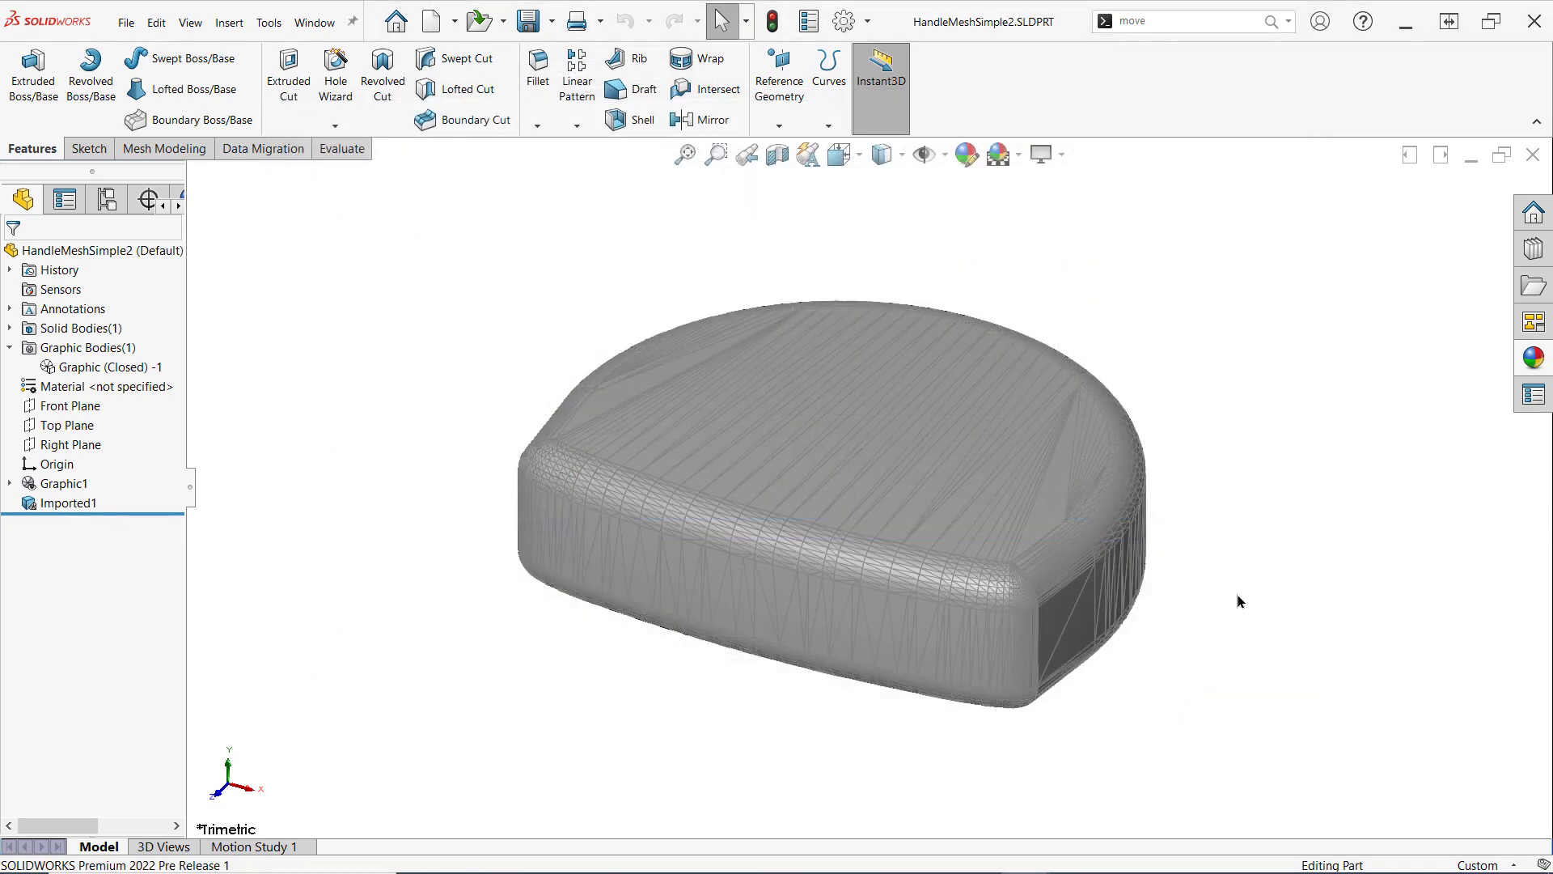
{"action": "left_click", "coordinate": [1533, 155]}
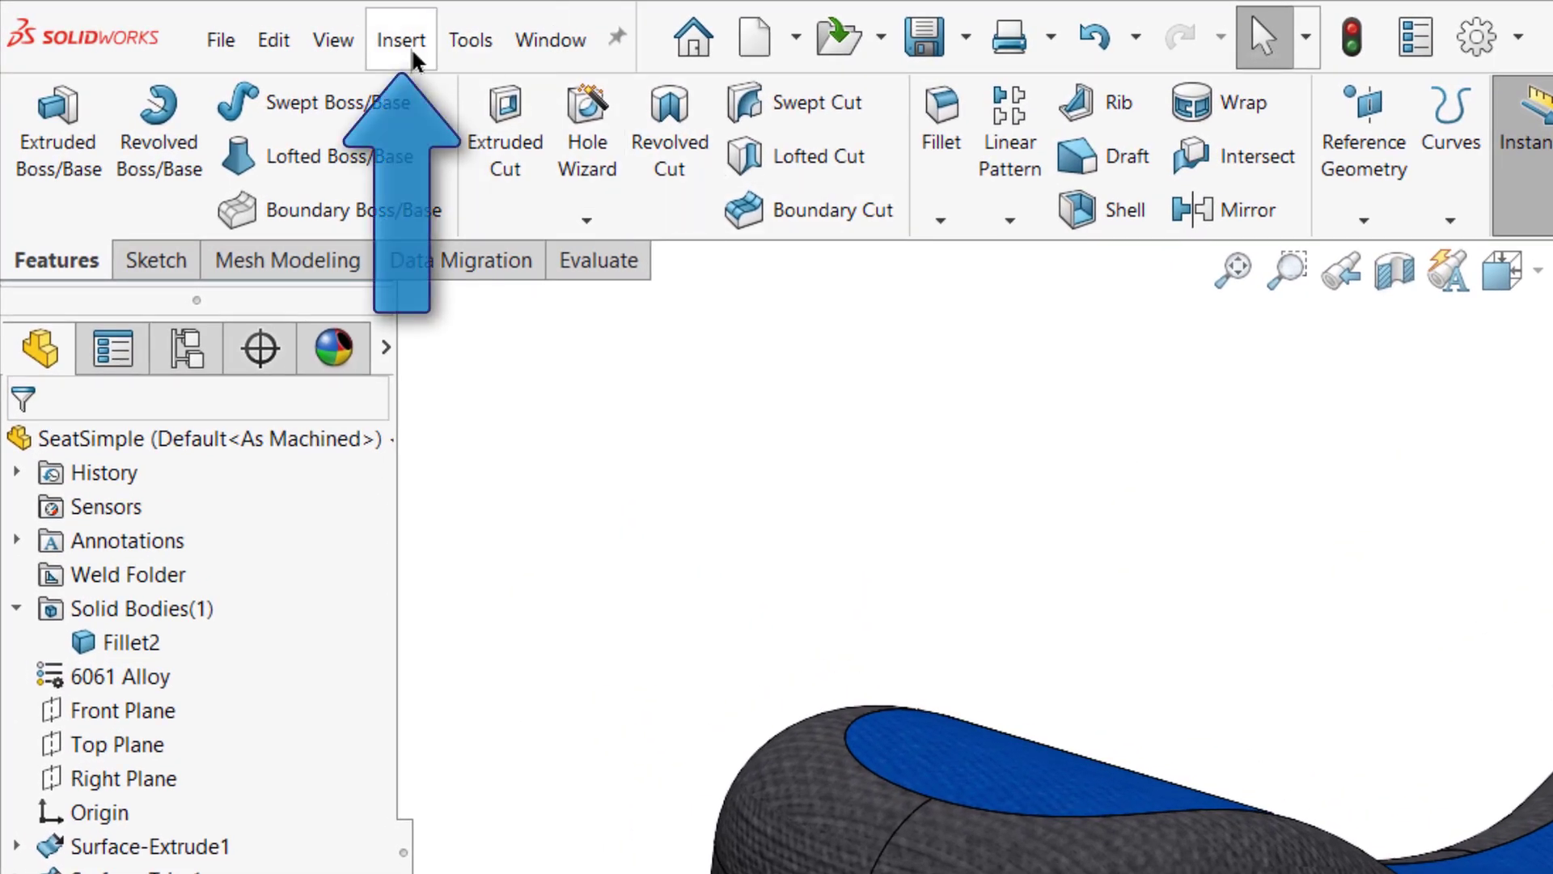
Insert HandleMeshSimple.SLDPRT at the seat's origin, transferring solid bodies only, with body material and part material excluded
{"action": "left_click", "coordinate": [402, 40]}
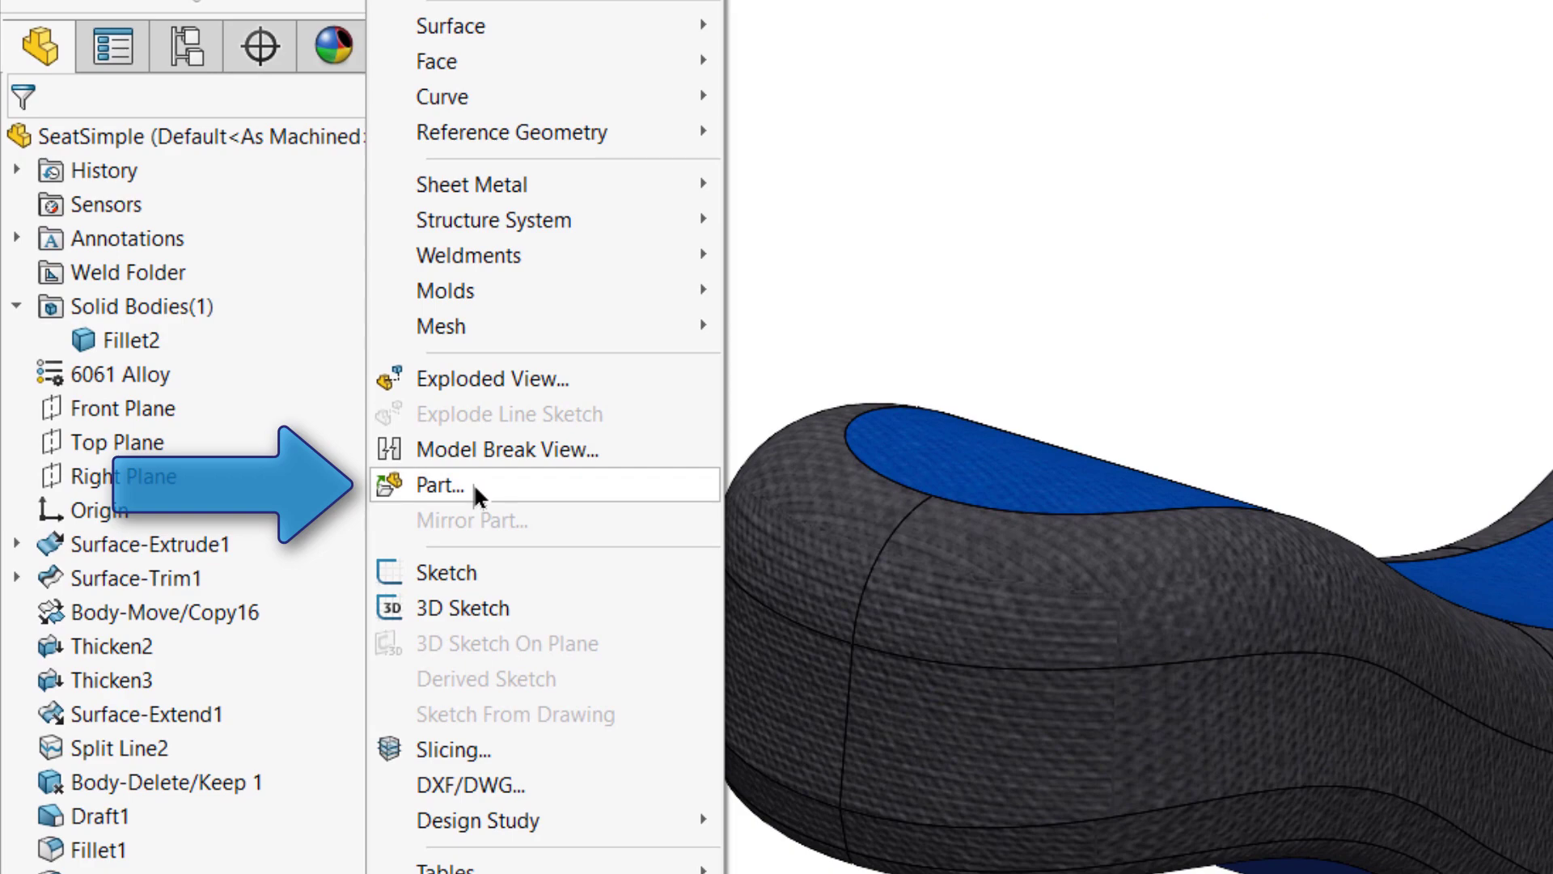
{"action": "left_click", "coordinate": [478, 489]}
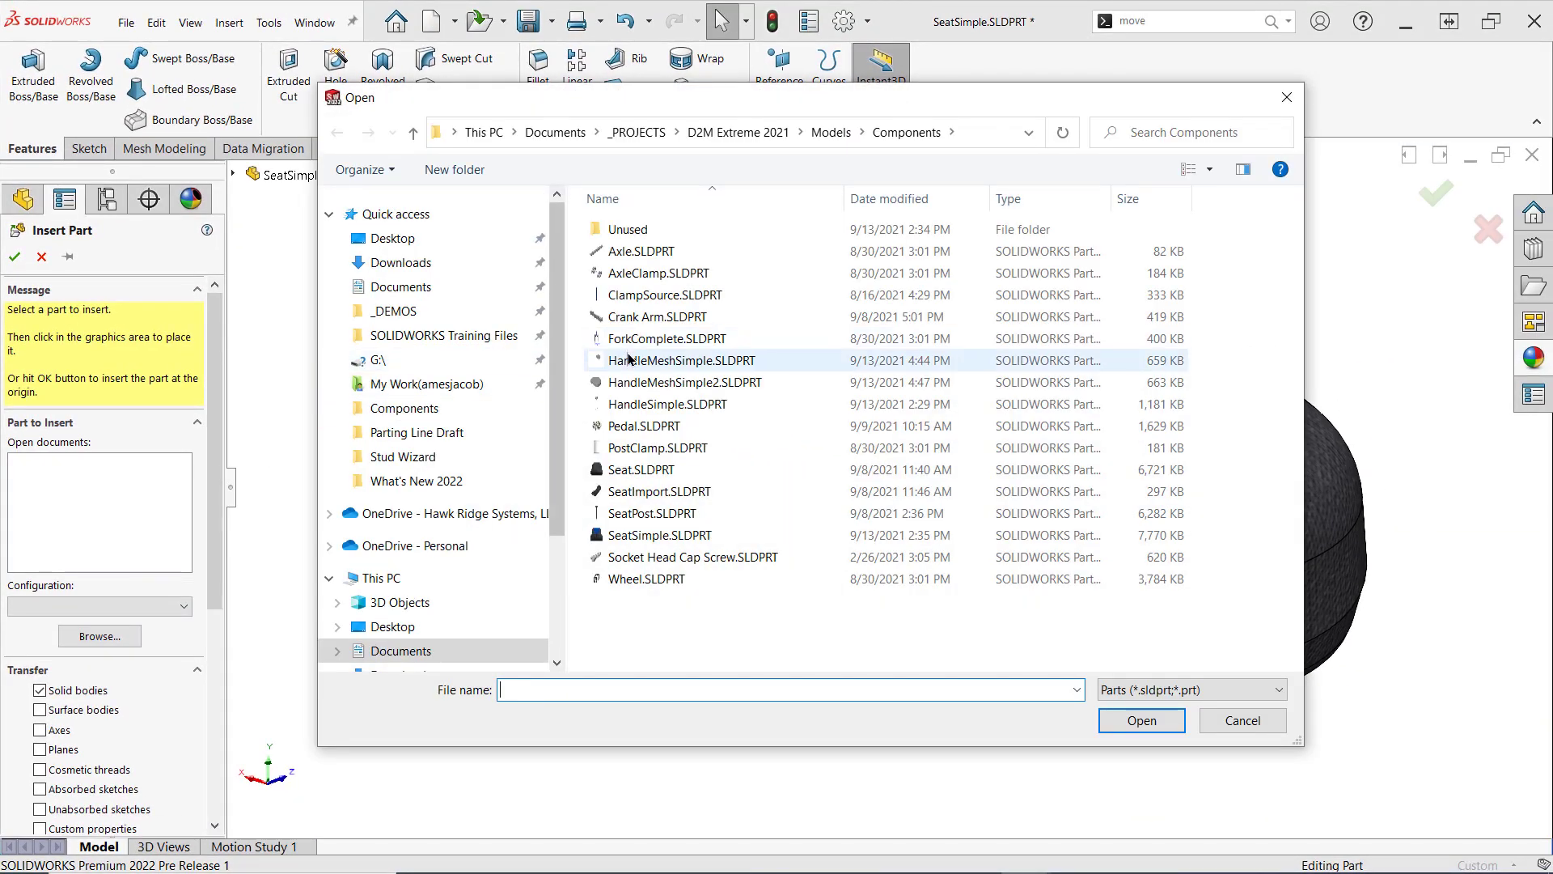
{"action": "left_click", "coordinate": [630, 360]}
{"action": "left_click", "coordinate": [1141, 720]}
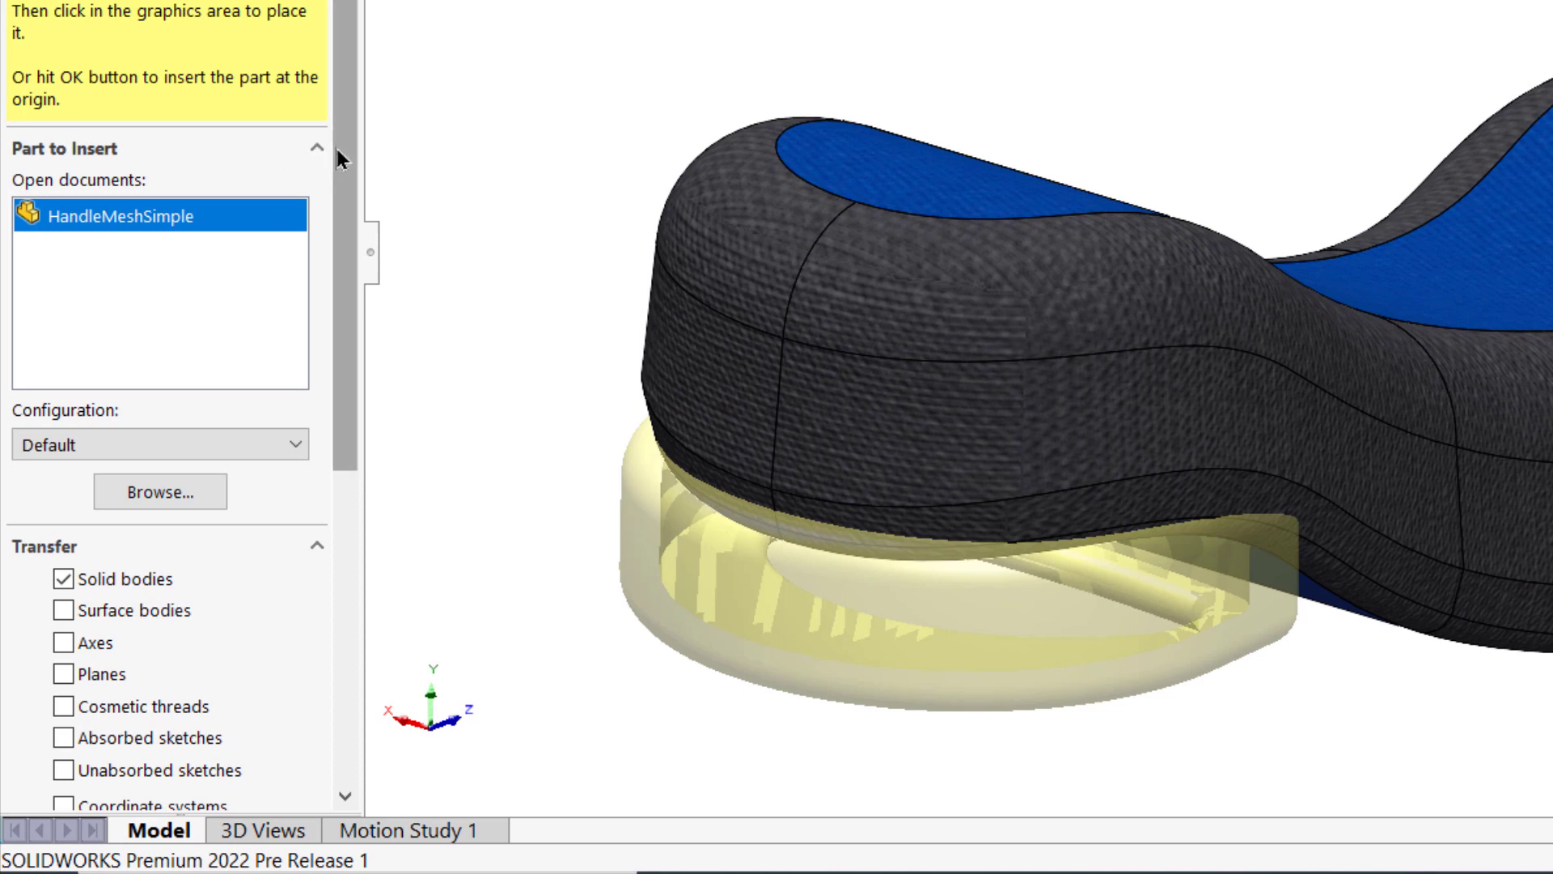
{"action": "left_click_drag", "start_coordinate": [338, 150], "coordinate": [361, 474]}
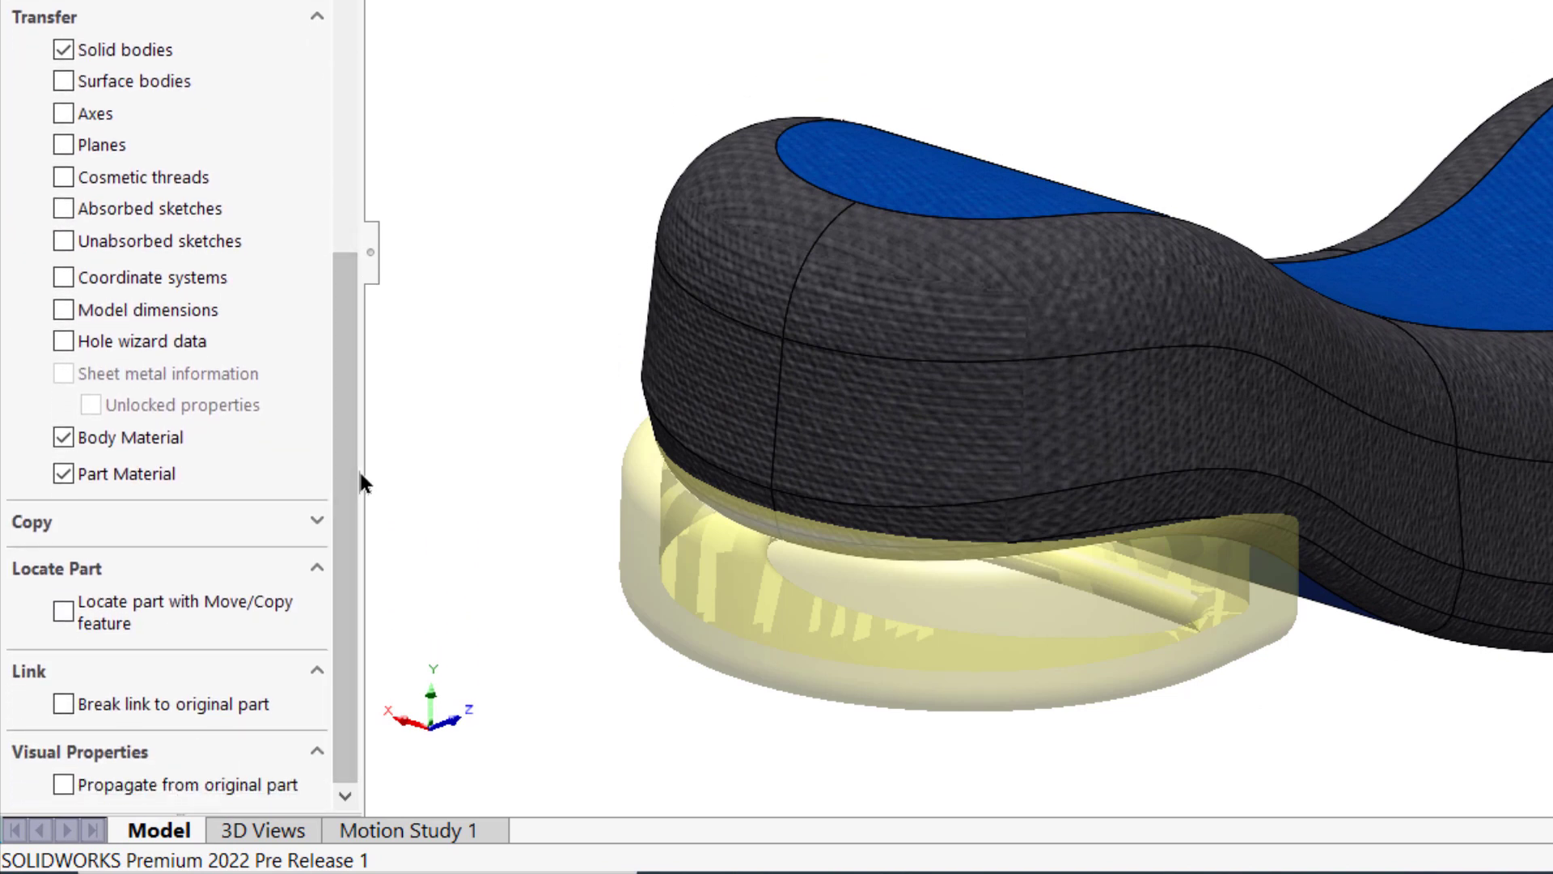
{"action": "left_click", "coordinate": [64, 475]}
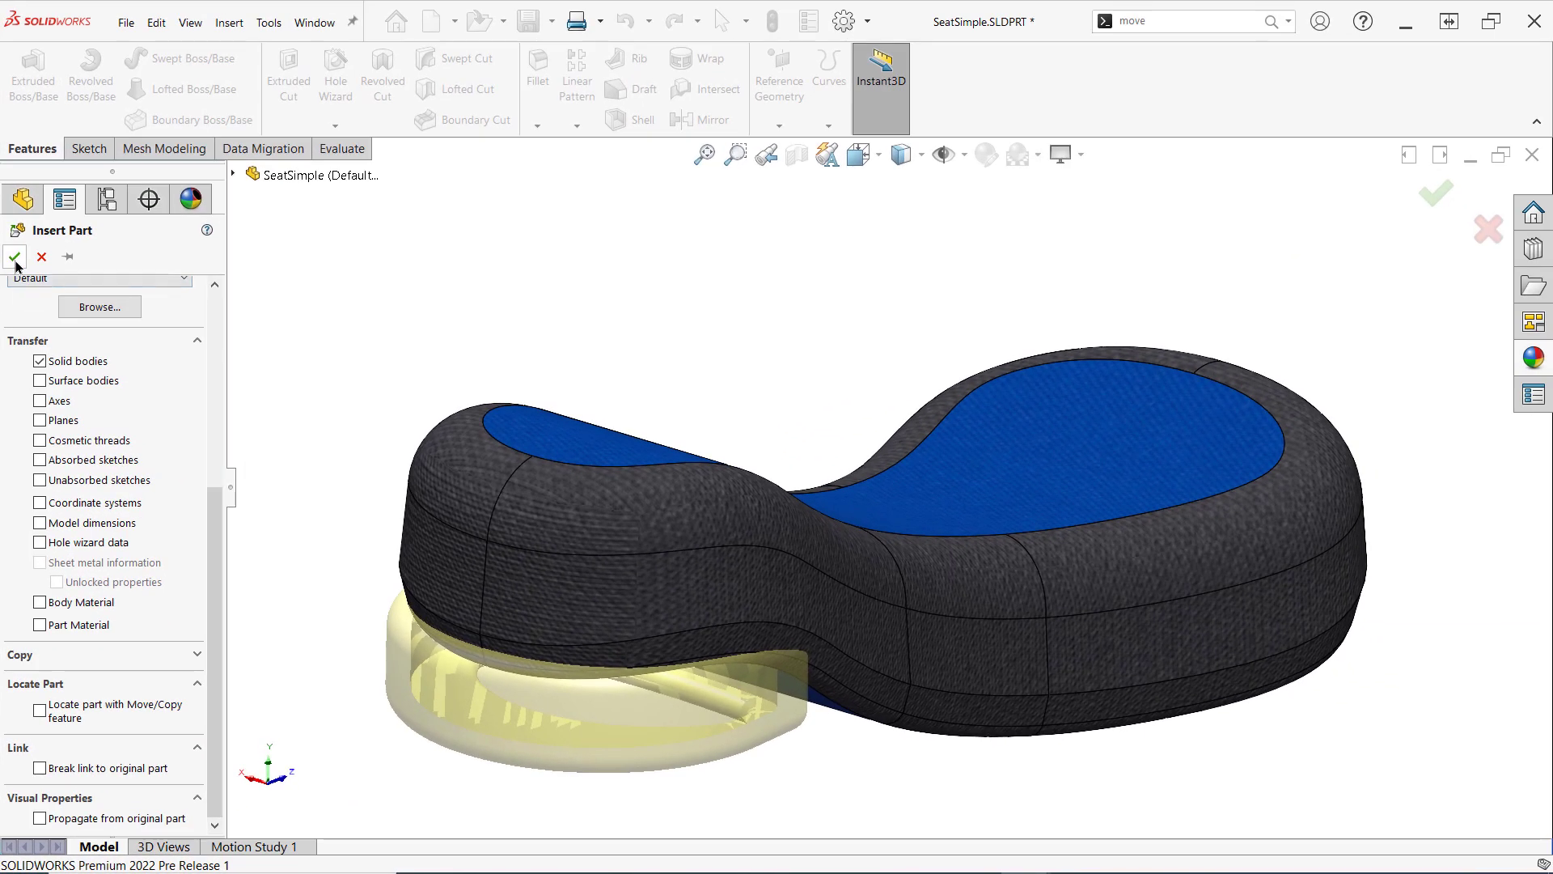
{"action": "left_click", "coordinate": [14, 257]}
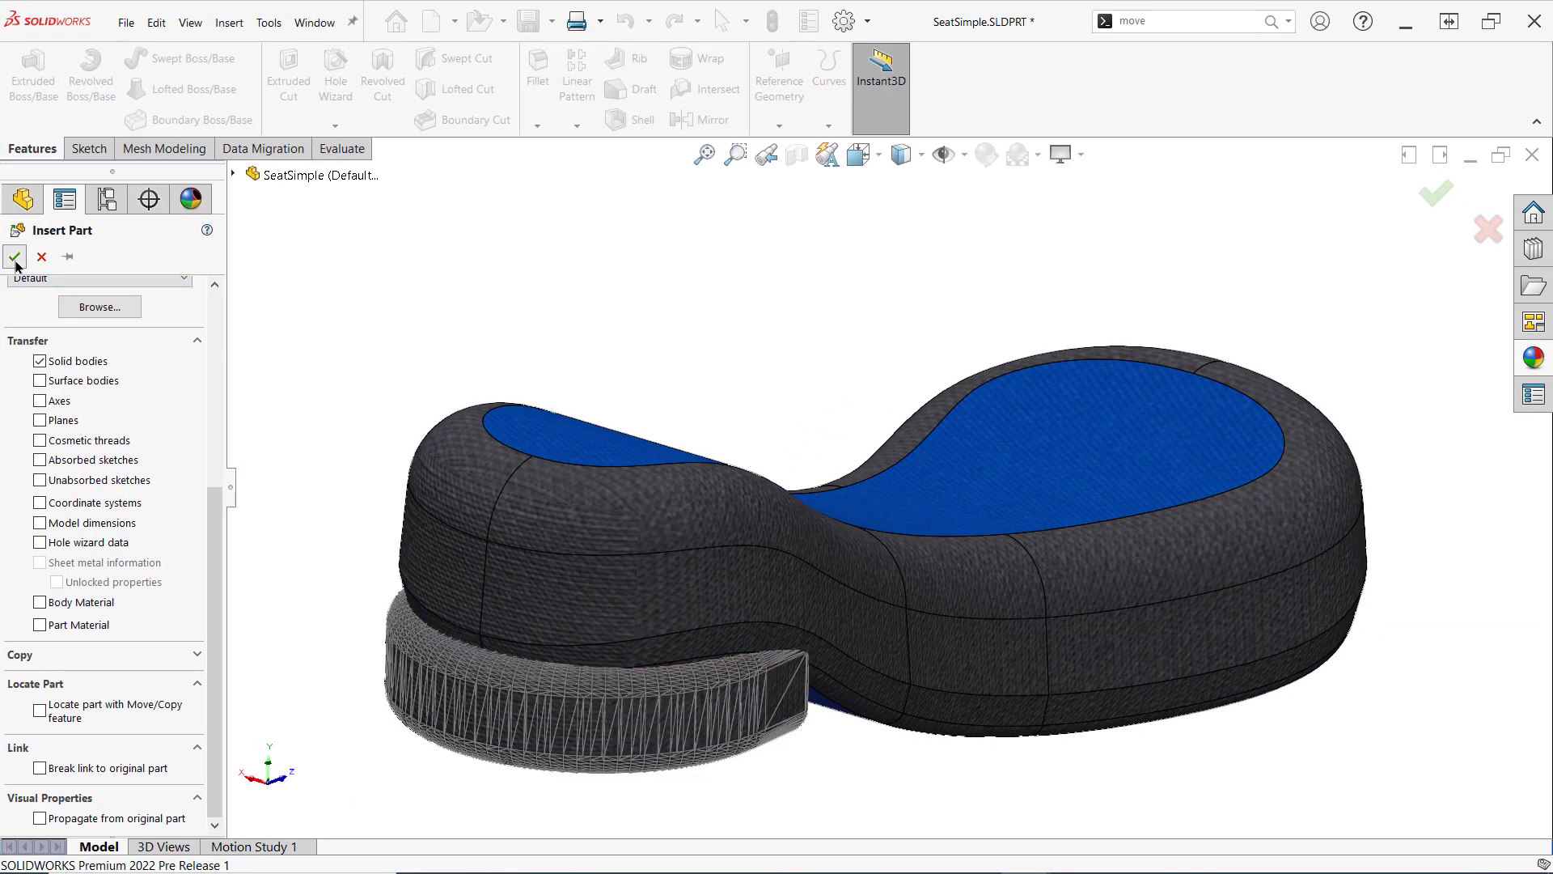
Examine the inserted handle mesh against the seat from several angles and identify the seat and mesh bodies among the solid bodies
{"action": "scroll", "coordinate": [961, 319], "scroll_direction": "down", "scroll_amount": 5}
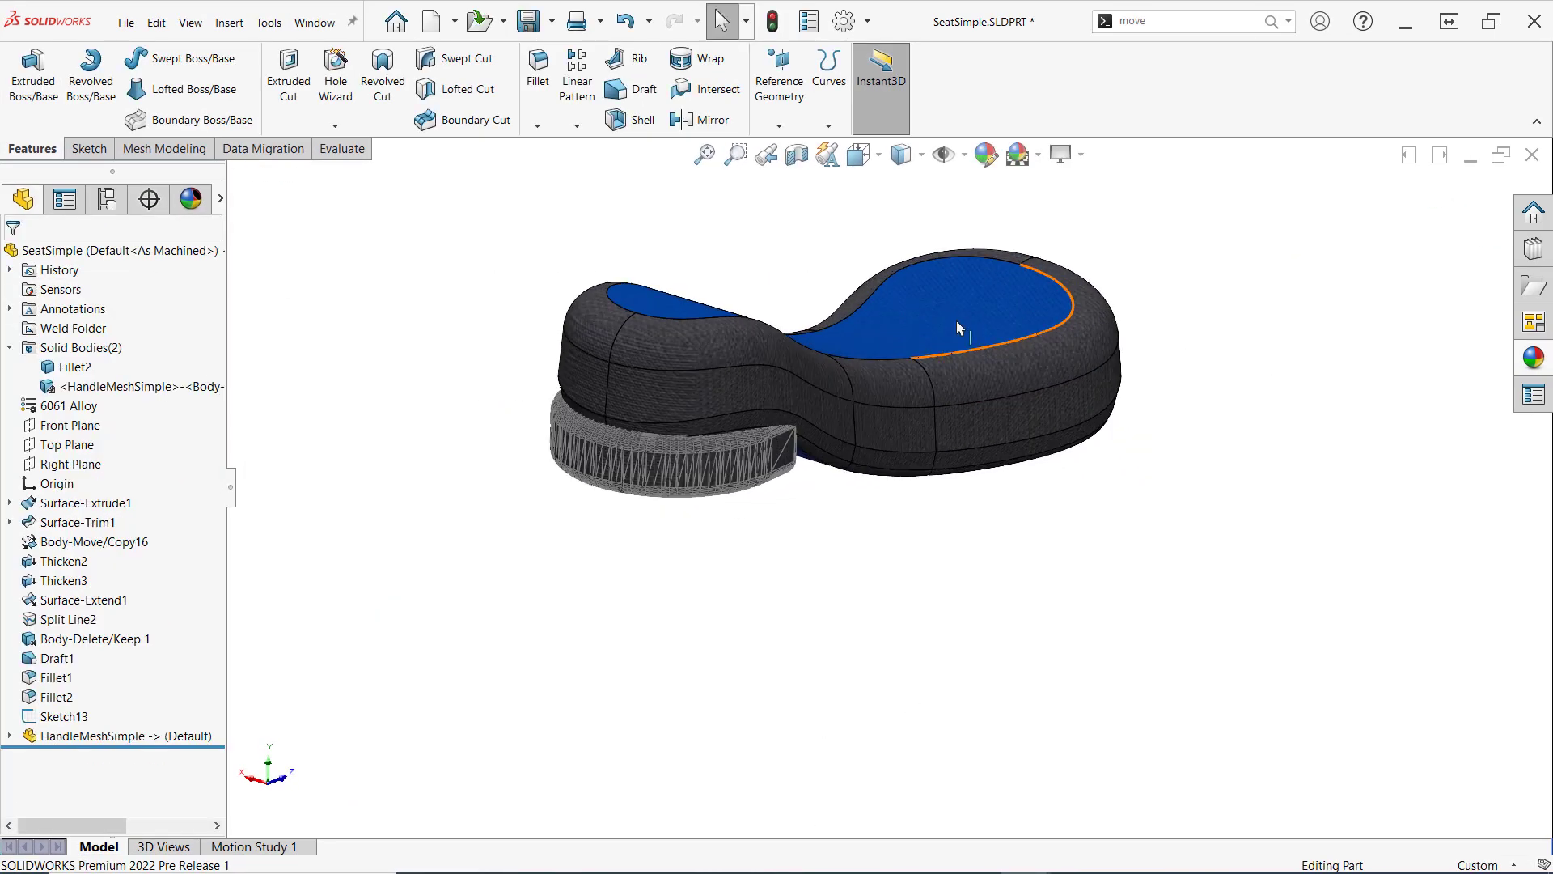
{"action": "scroll", "coordinate": [544, 531], "scroll_direction": "down", "scroll_amount": 6}
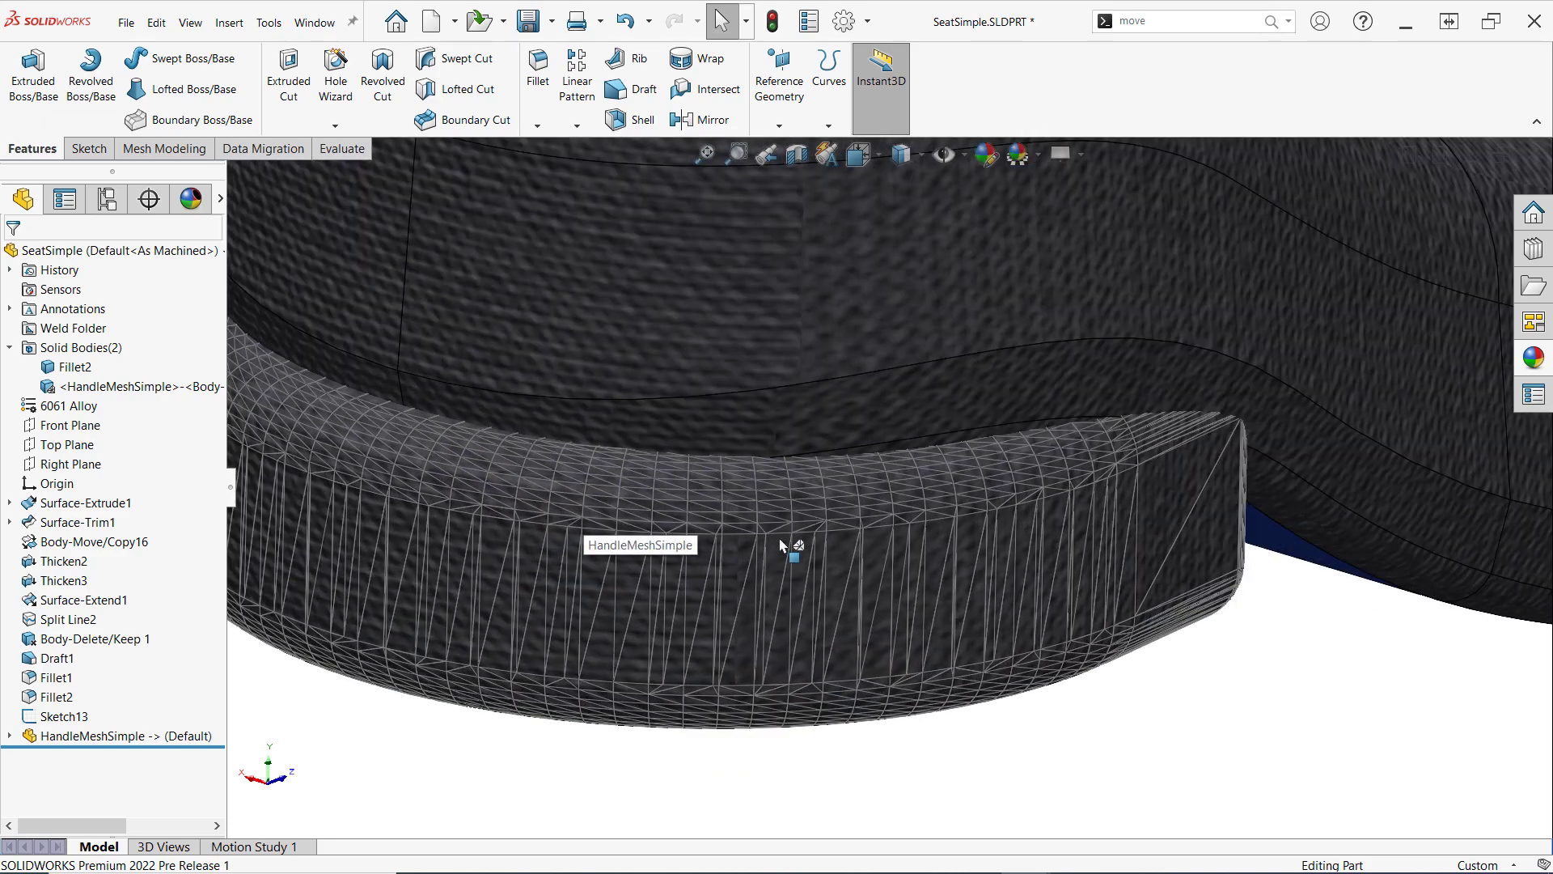
{"action": "middle_click_drag", "start_coordinate": [778, 527], "coordinate": [546, 213]}
{"action": "scroll", "coordinate": [548, 215], "scroll_direction": "up", "scroll_amount": 2}
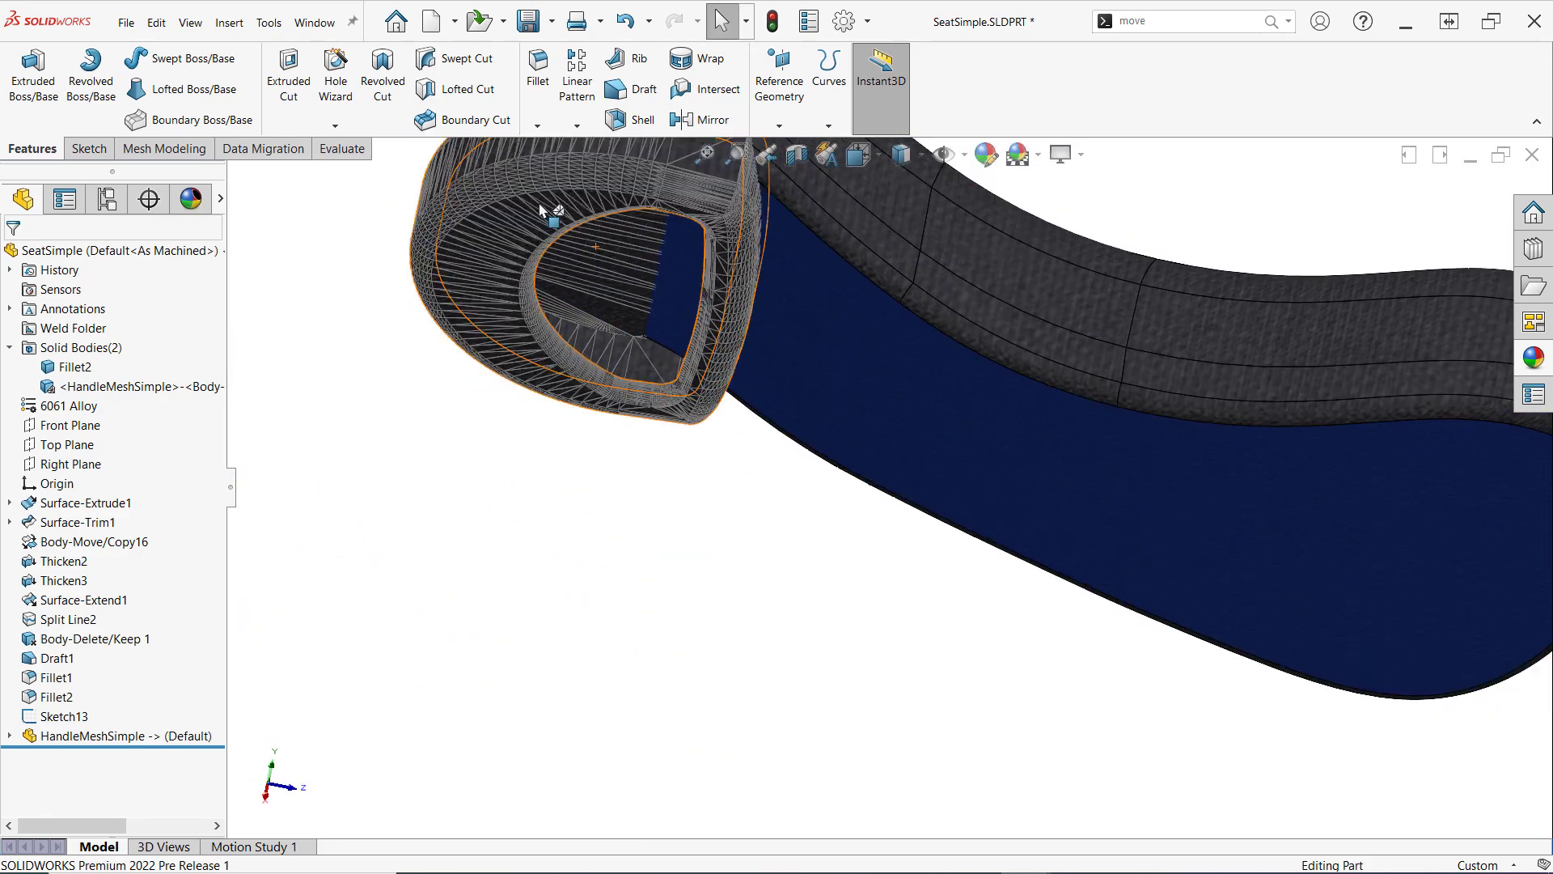
{"action": "scroll", "coordinate": [651, 263], "scroll_direction": "down", "scroll_amount": 4}
{"action": "scroll", "coordinate": [798, 322], "scroll_direction": "down", "scroll_amount": 2}
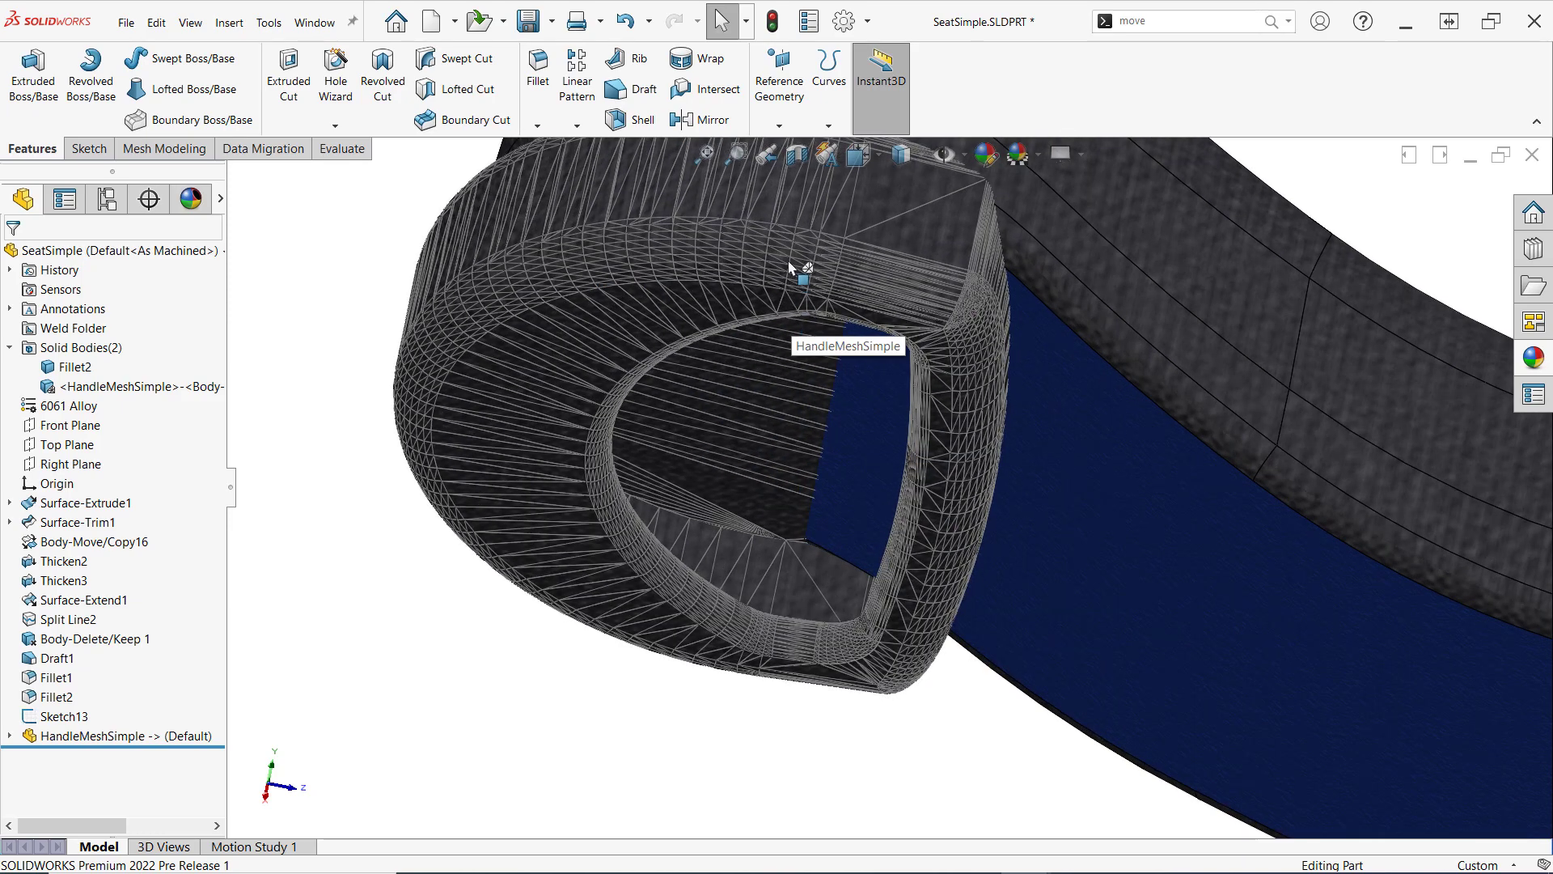
{"action": "middle_click_drag", "start_coordinate": [798, 277], "coordinate": [881, 445]}
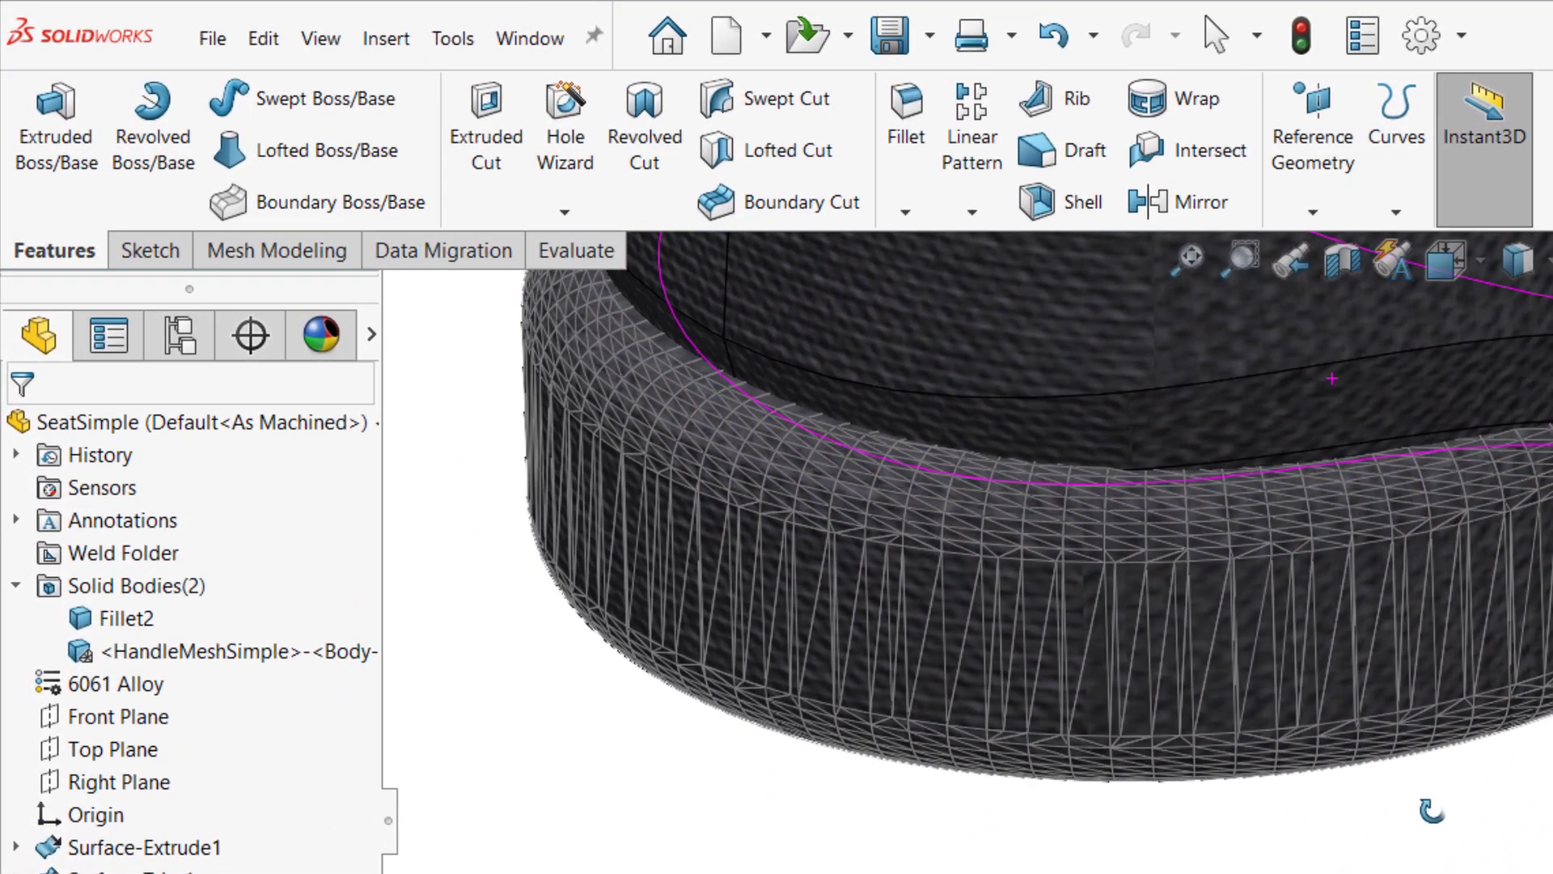
{"action": "middle_click_drag", "start_coordinate": [1432, 811], "coordinate": [1374, 657]}
{"action": "scroll", "coordinate": [1363, 560], "scroll_direction": "up", "scroll_amount": 4}
{"action": "scroll", "coordinate": [1408, 534], "scroll_direction": "down", "scroll_amount": 3}
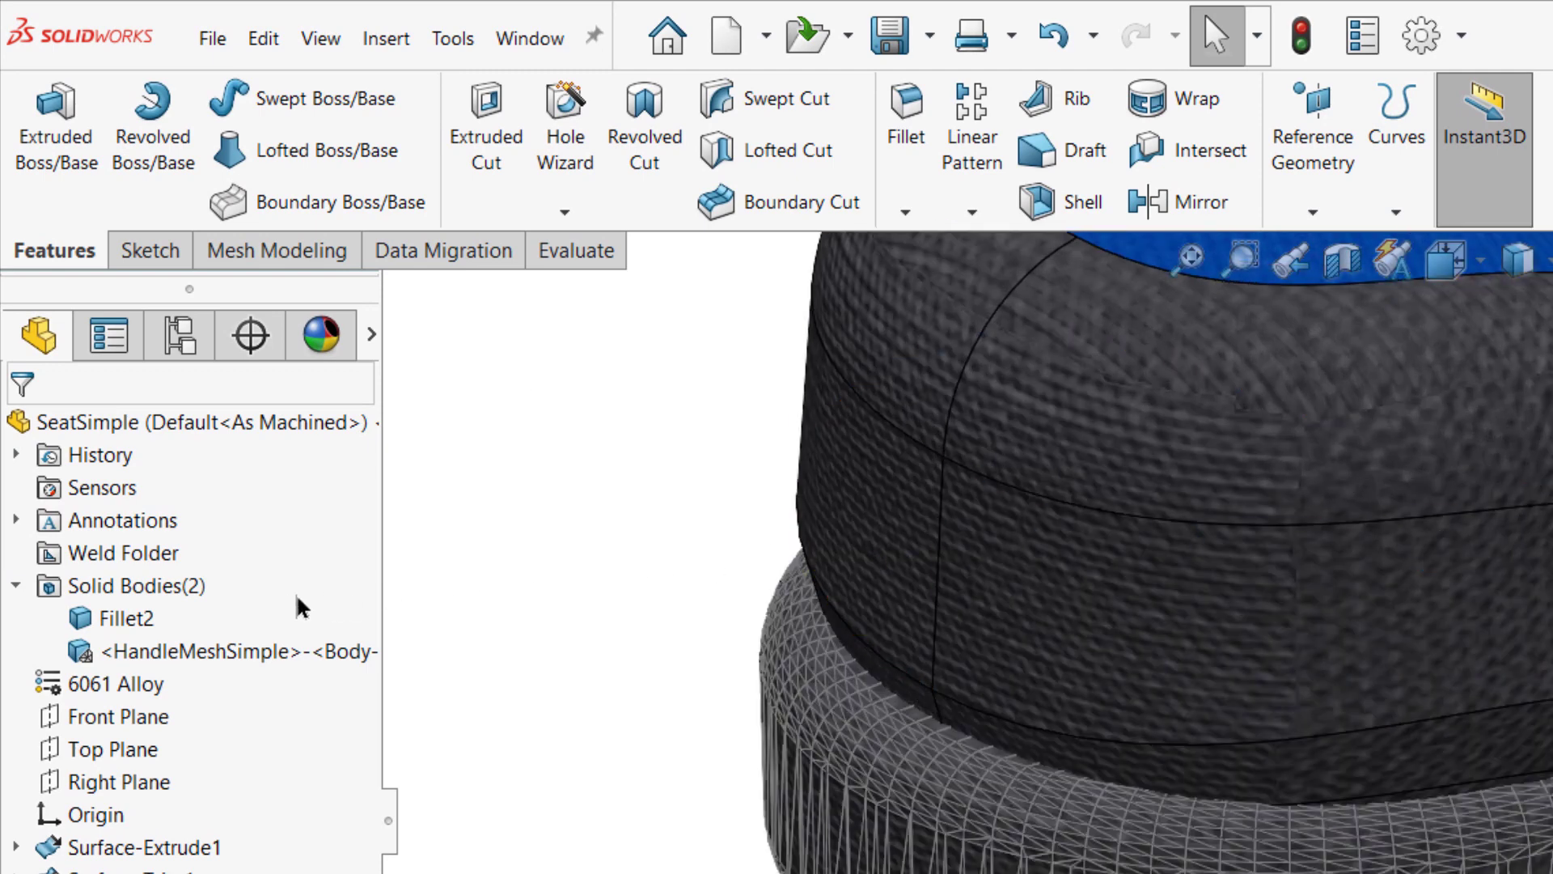
{"action": "left_click", "coordinate": [125, 625]}
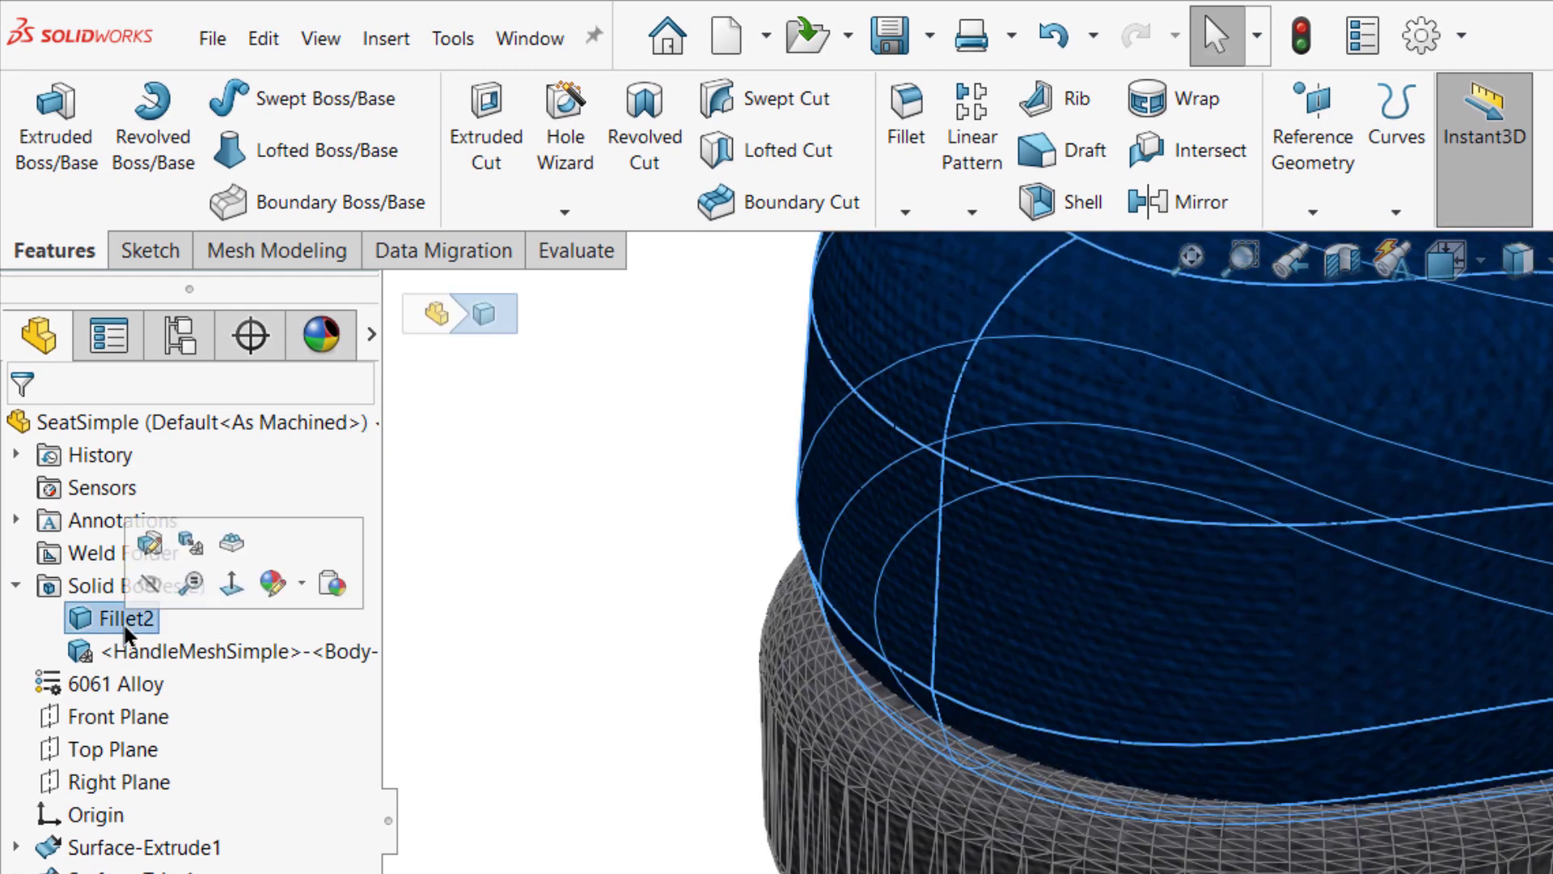
{"action": "left_click", "coordinate": [136, 652]}
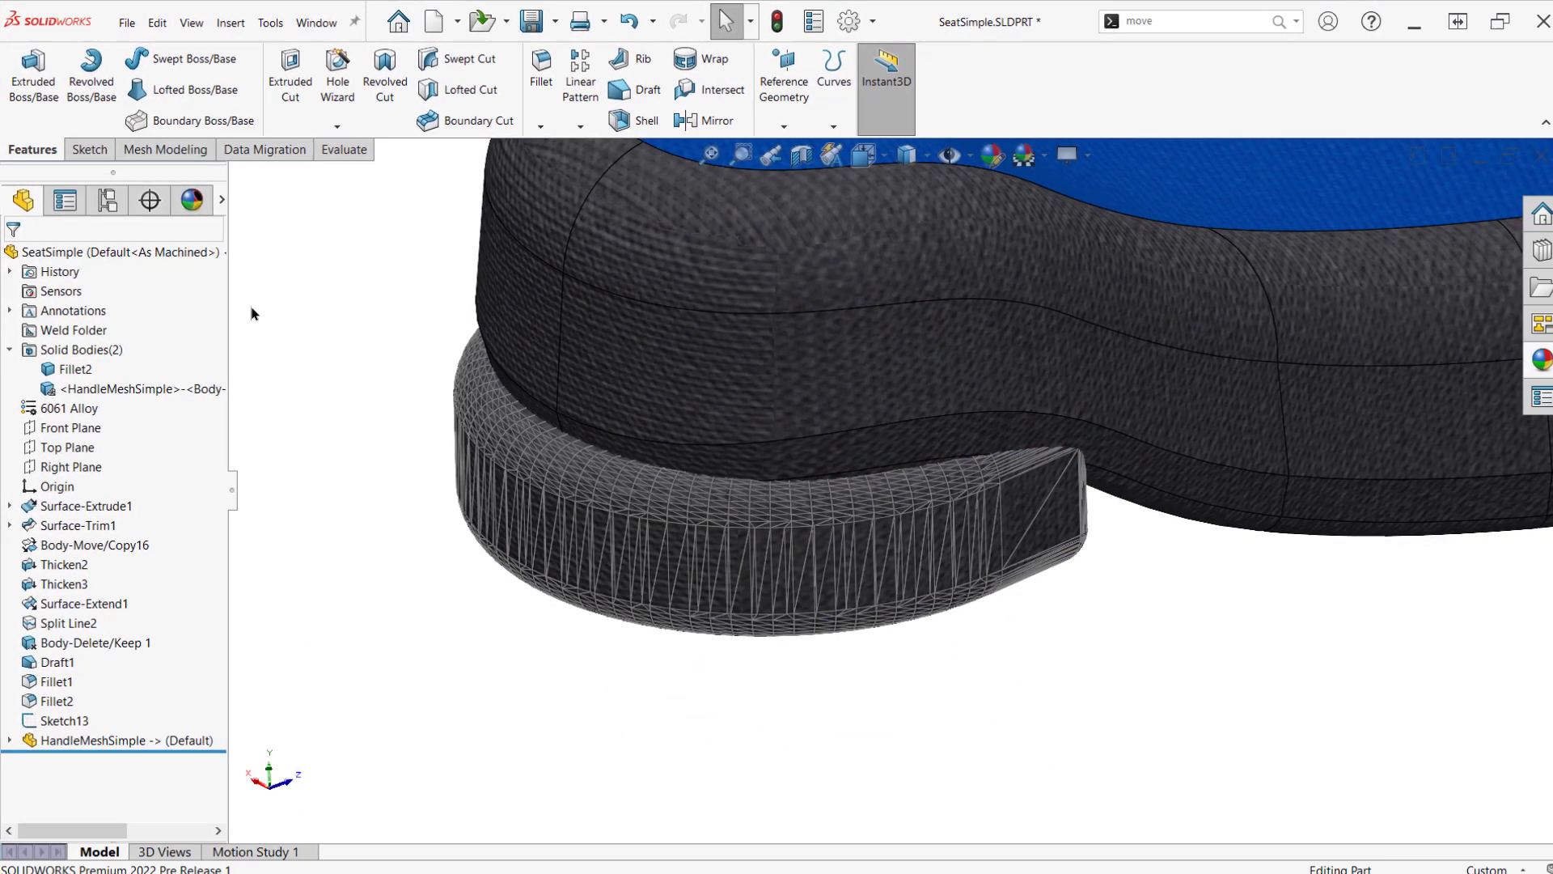
Combine the seat body and the handle mesh body into one body using the Add operation
{"action": "left_click", "coordinate": [165, 149]}
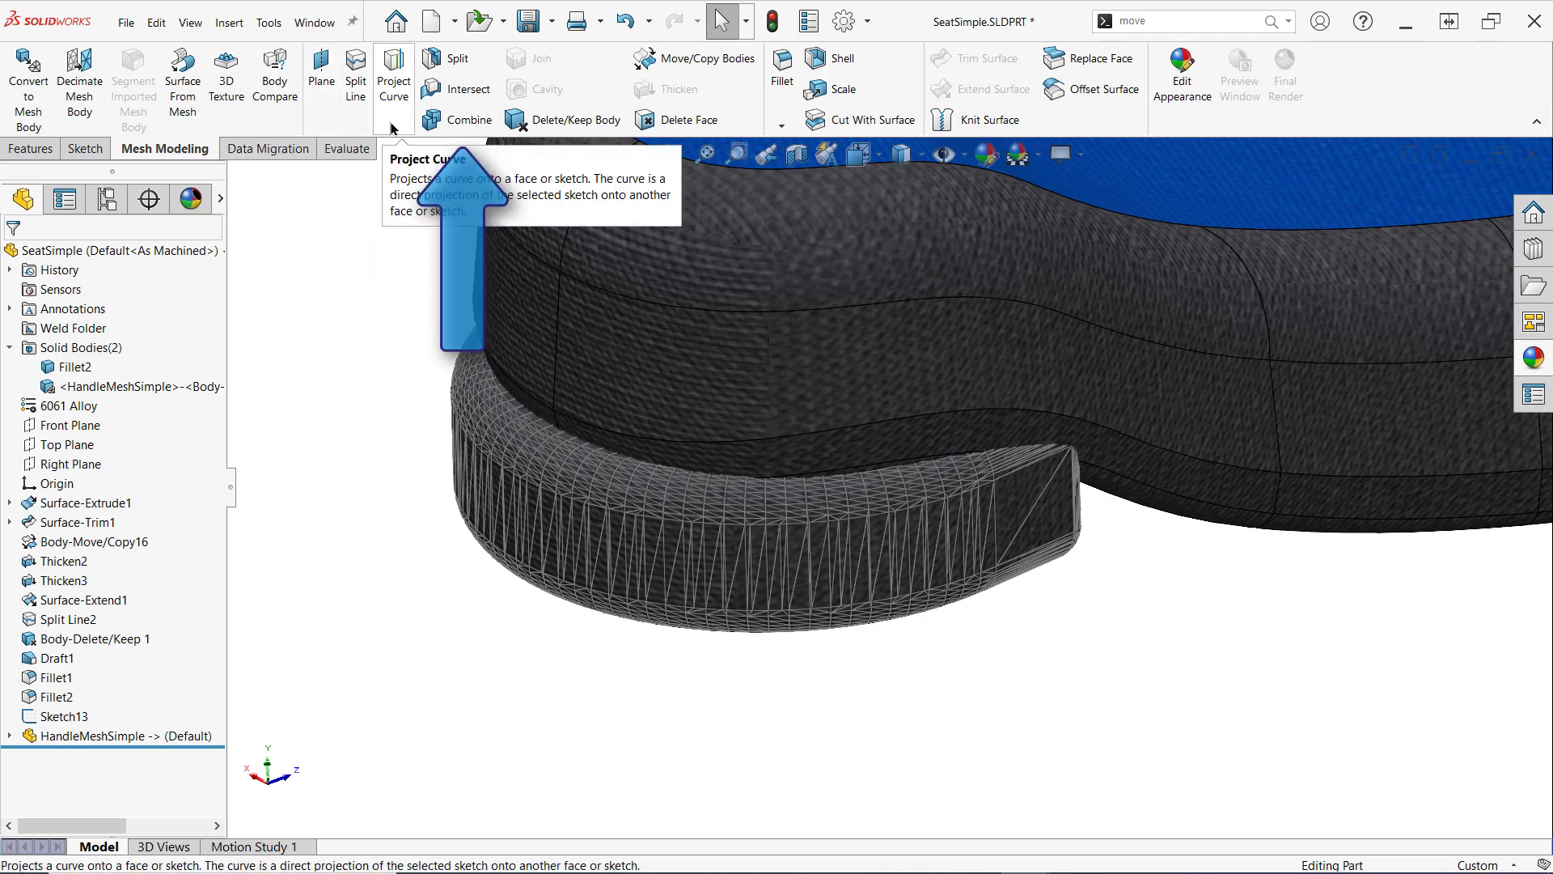
{"action": "left_click", "coordinate": [435, 123]}
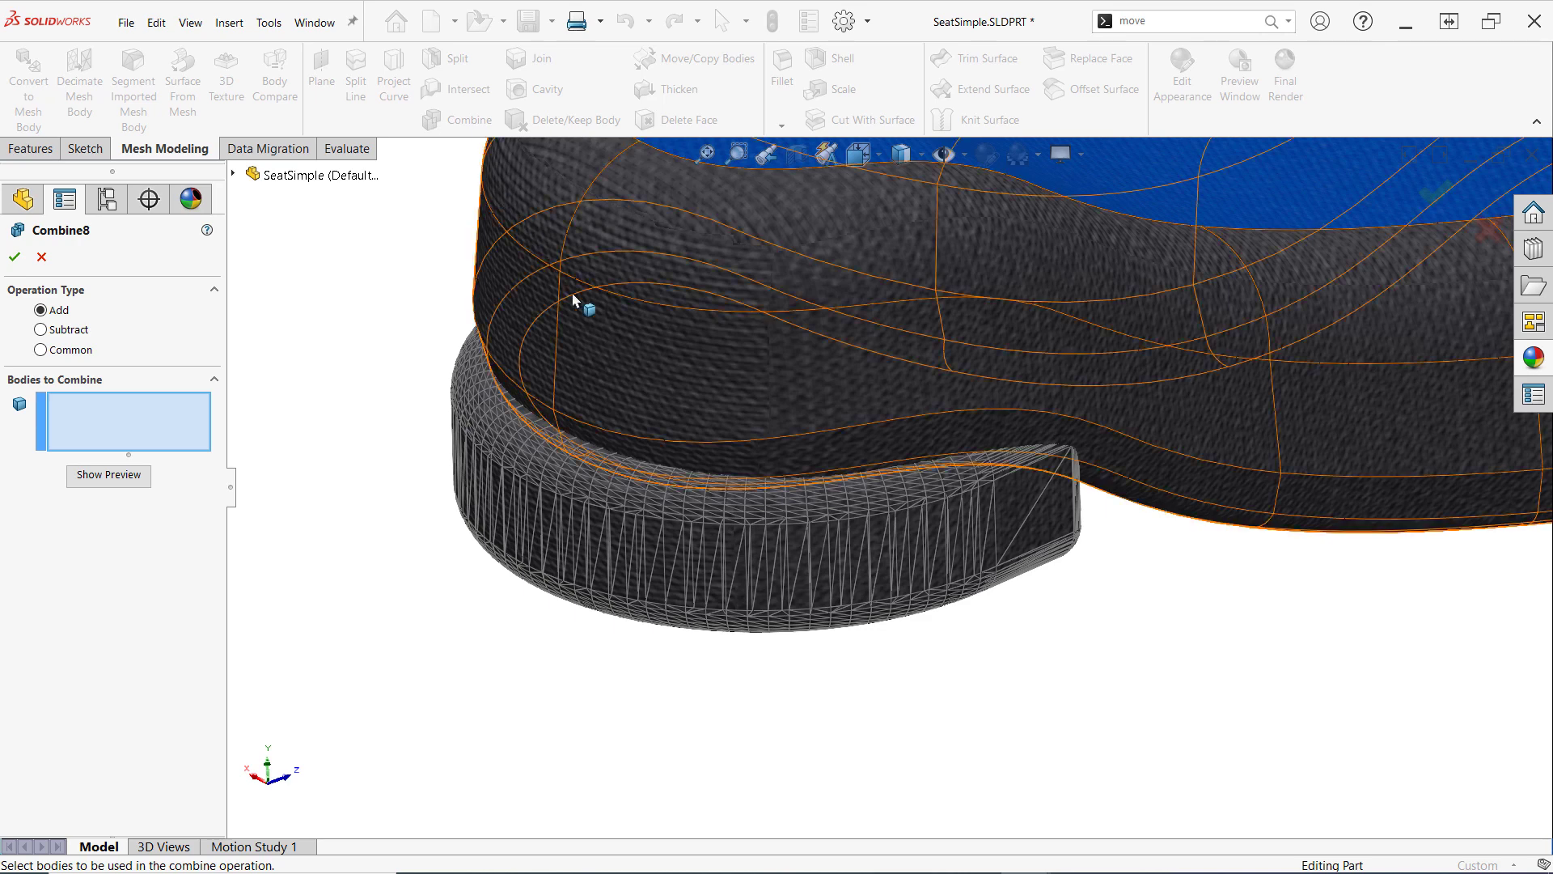
{"action": "left_click", "coordinate": [617, 371]}
{"action": "left_click", "coordinate": [588, 527]}
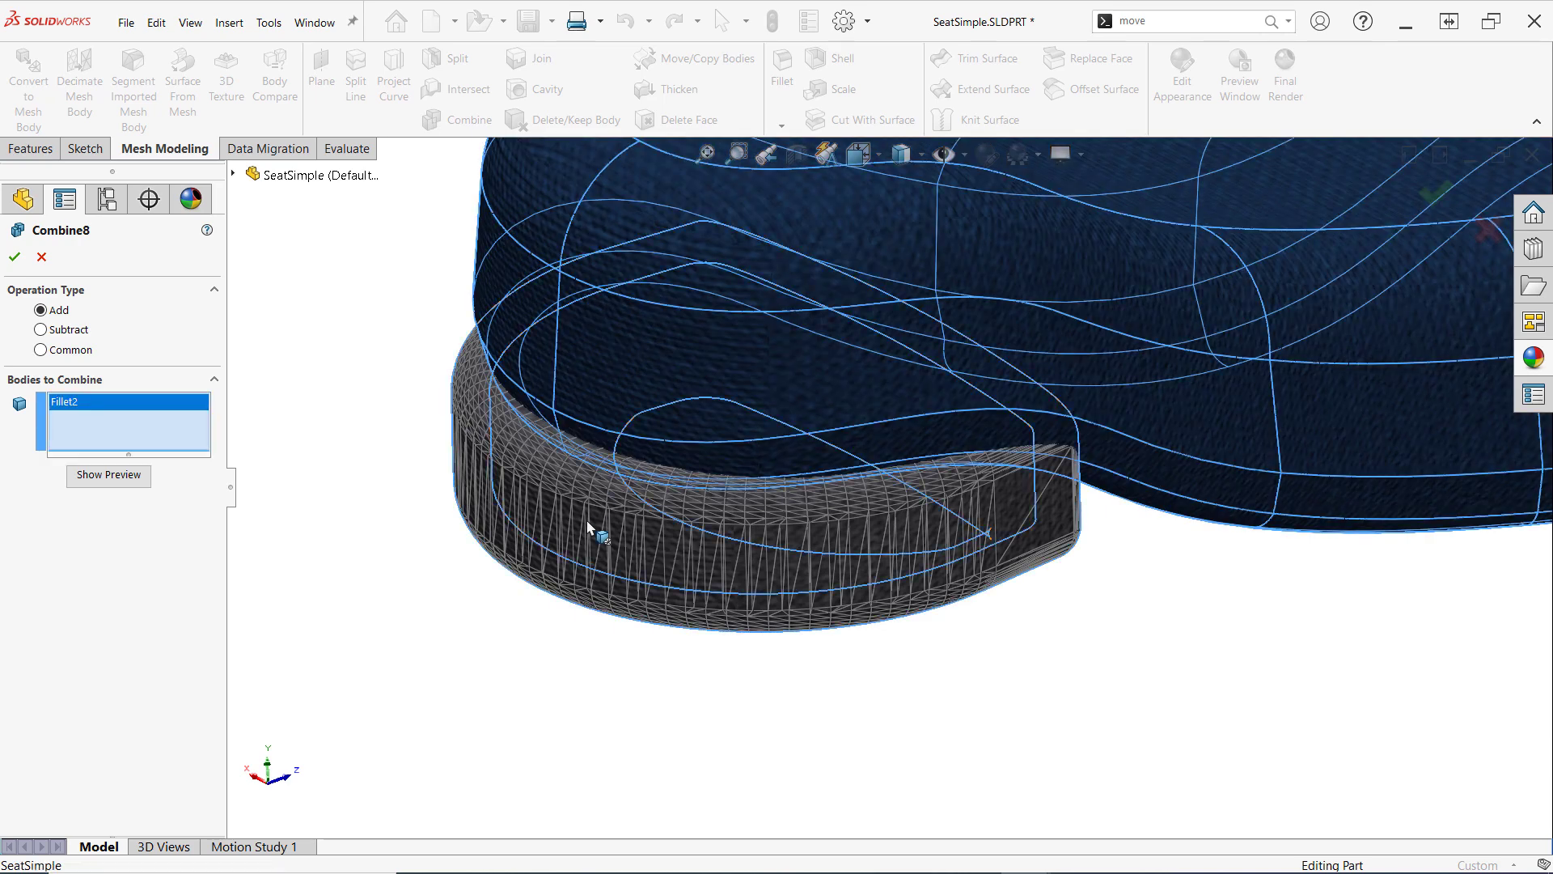
{"action": "left_click", "coordinate": [15, 265]}
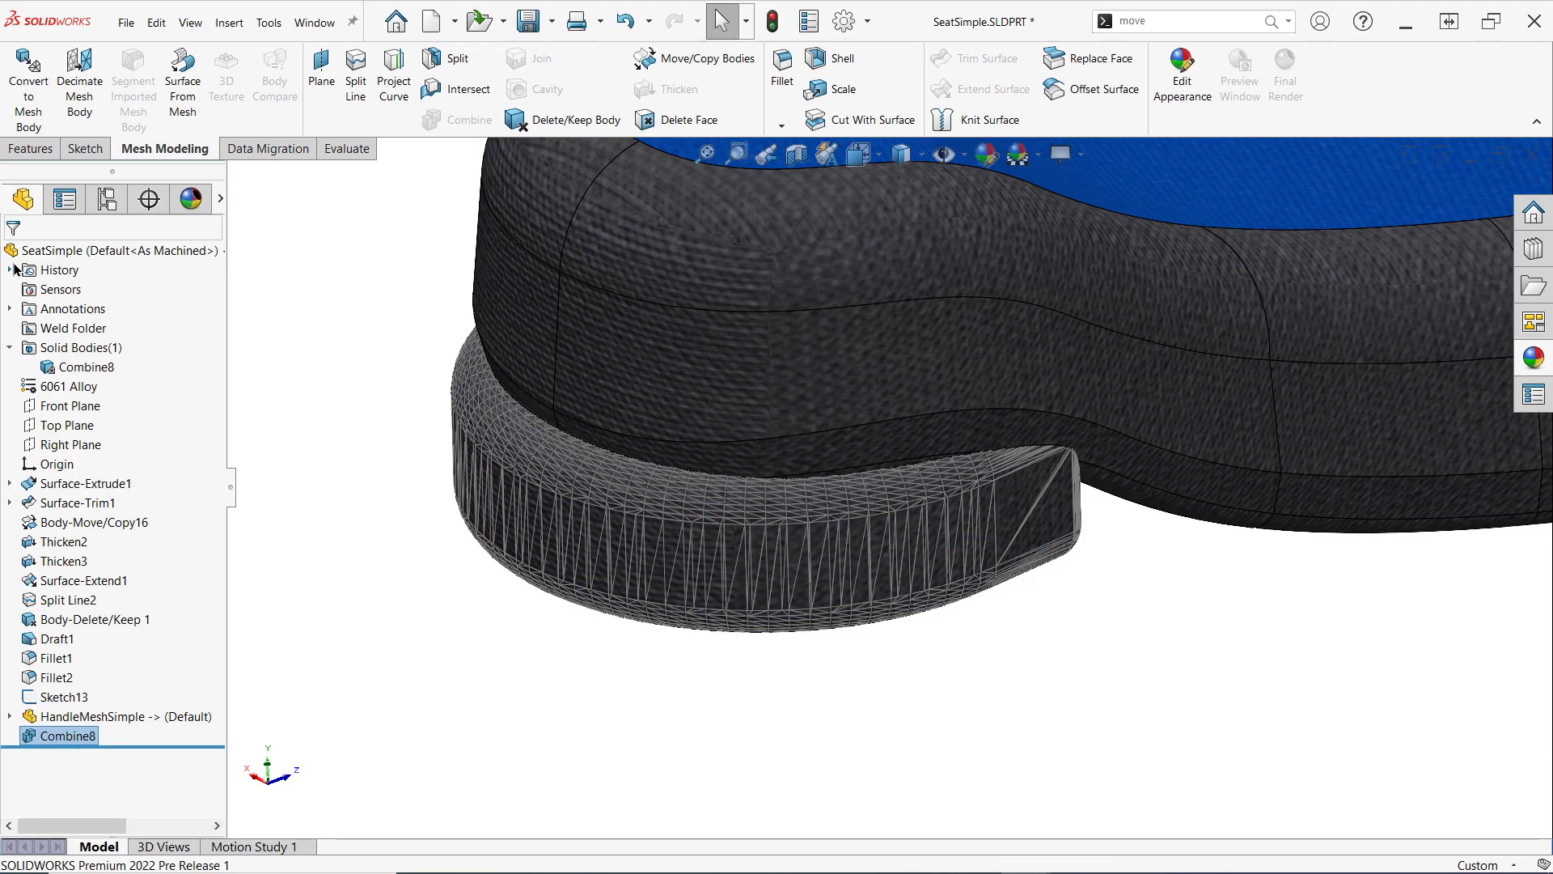
{"action": "left_click", "coordinate": [302, 397]}
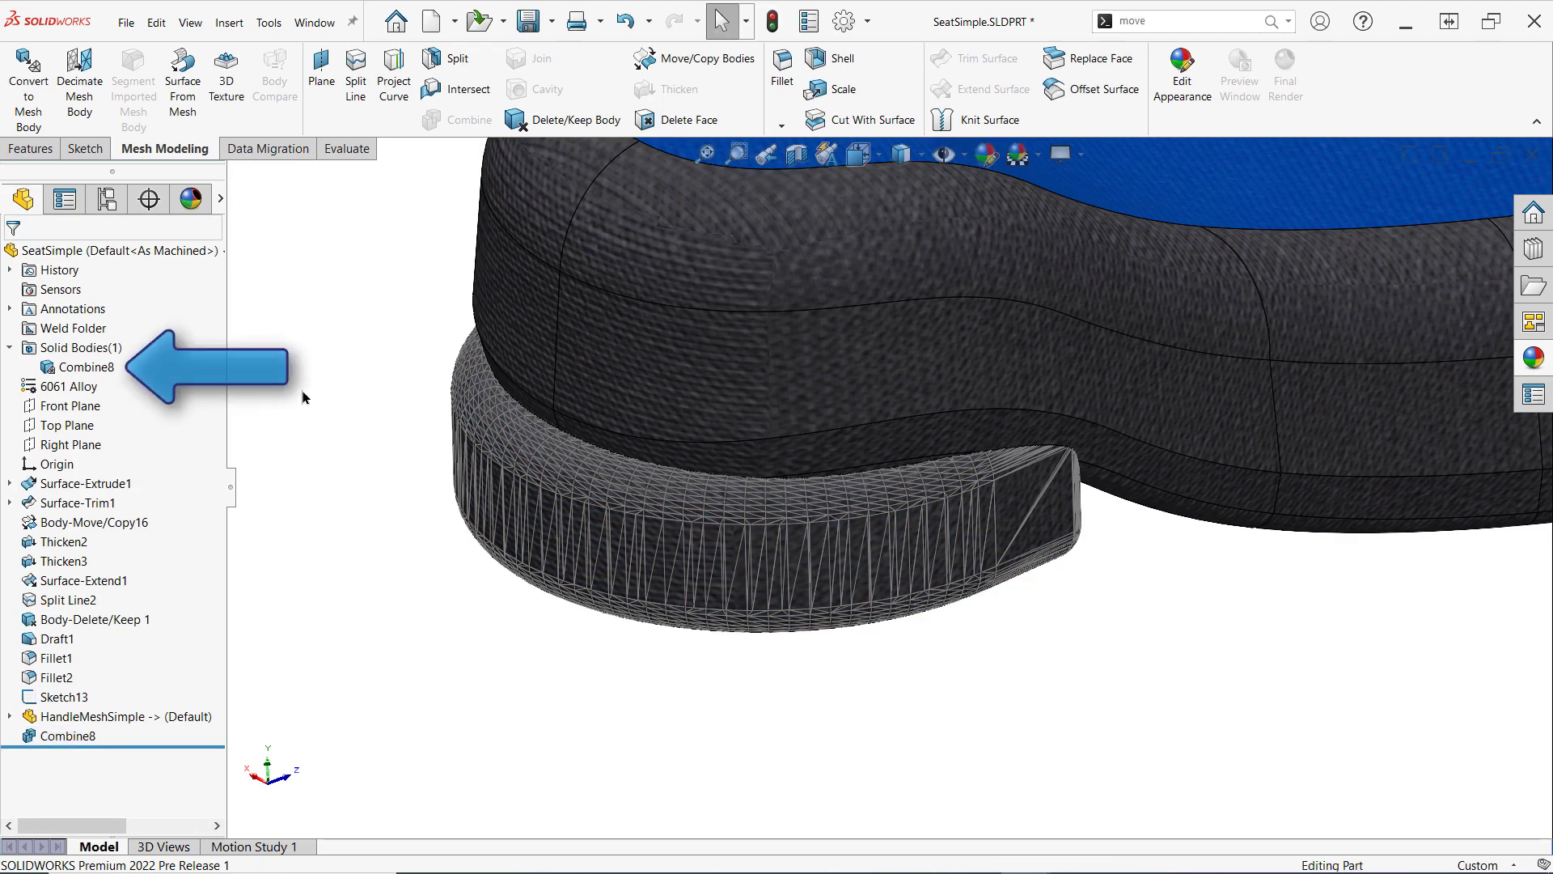
Examine the individual faces of the combined seat body, including the blue top surface and the rounded side faces
{"action": "key", "text": "f"}
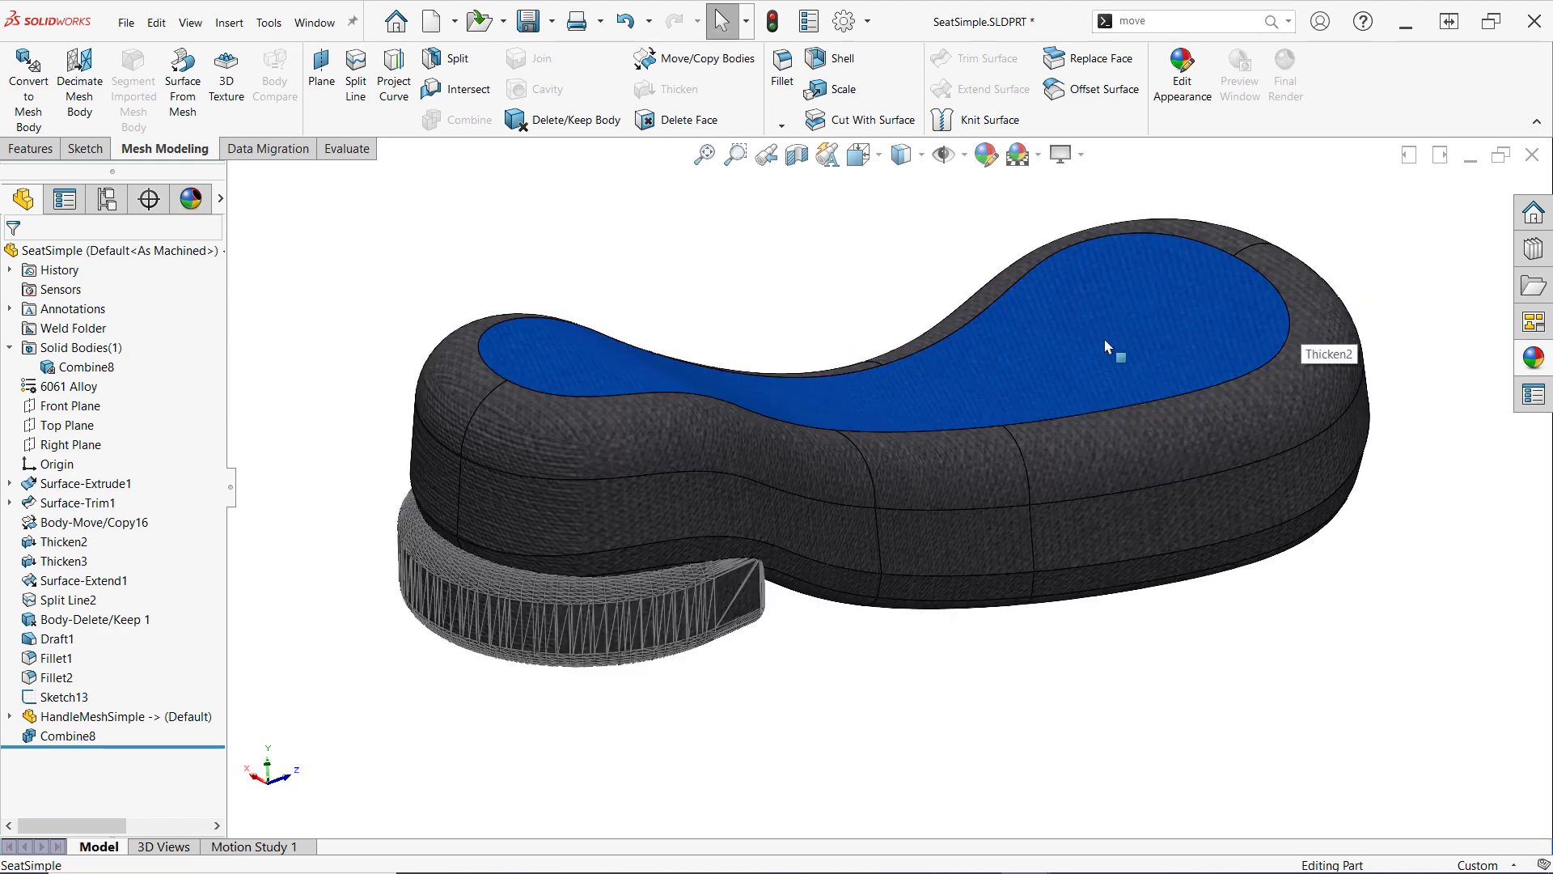
{"action": "left_click", "coordinate": [1107, 344]}
{"action": "left_click", "coordinate": [1111, 438]}
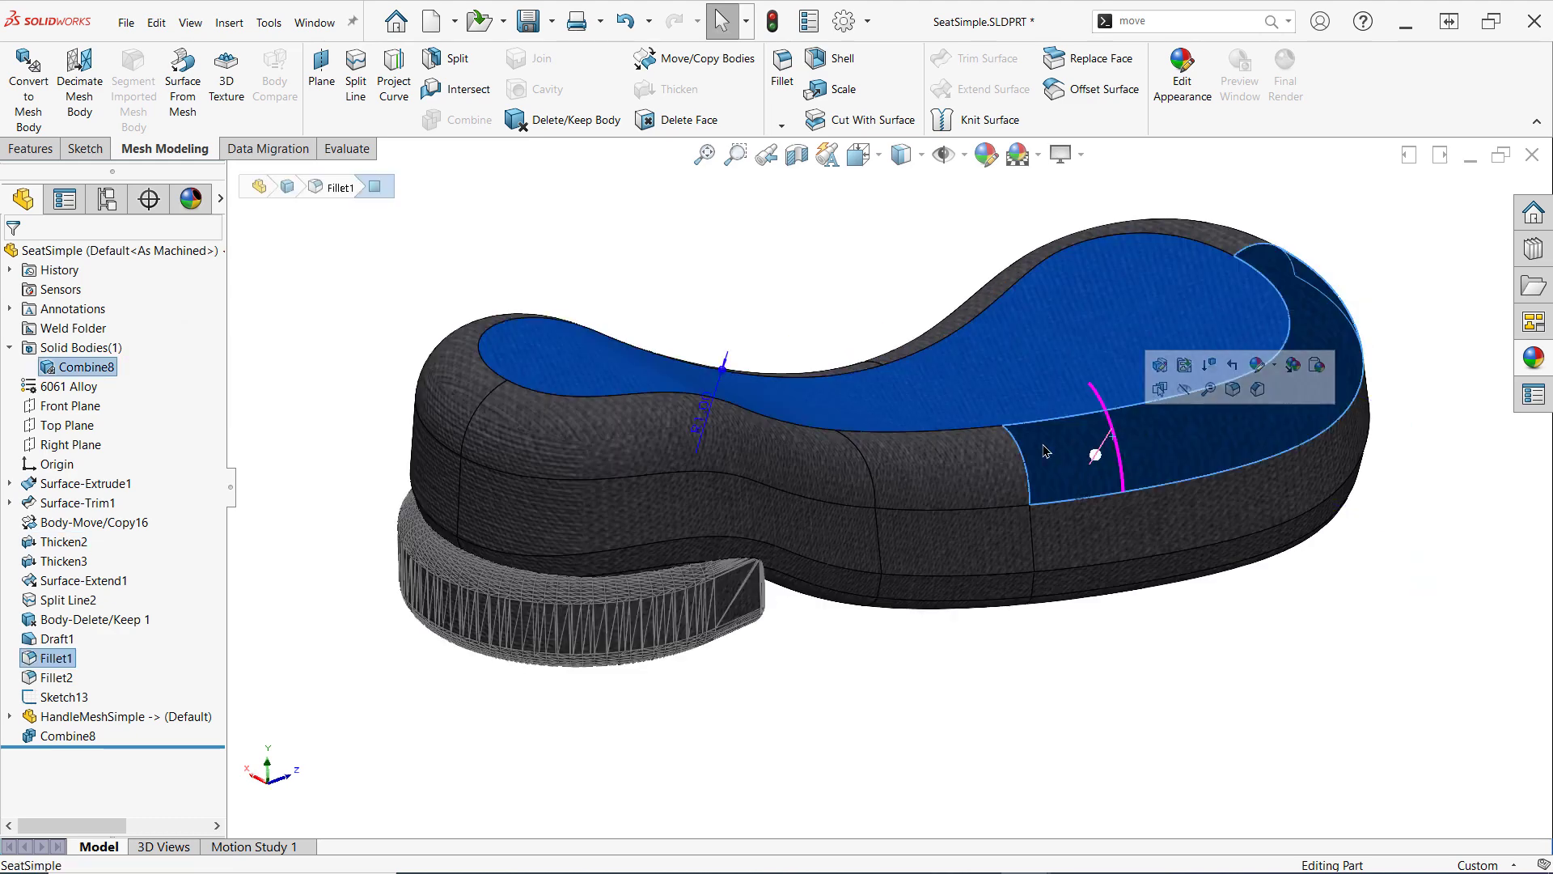
{"action": "left_click", "coordinate": [969, 461]}
{"action": "left_click", "coordinate": [809, 475]}
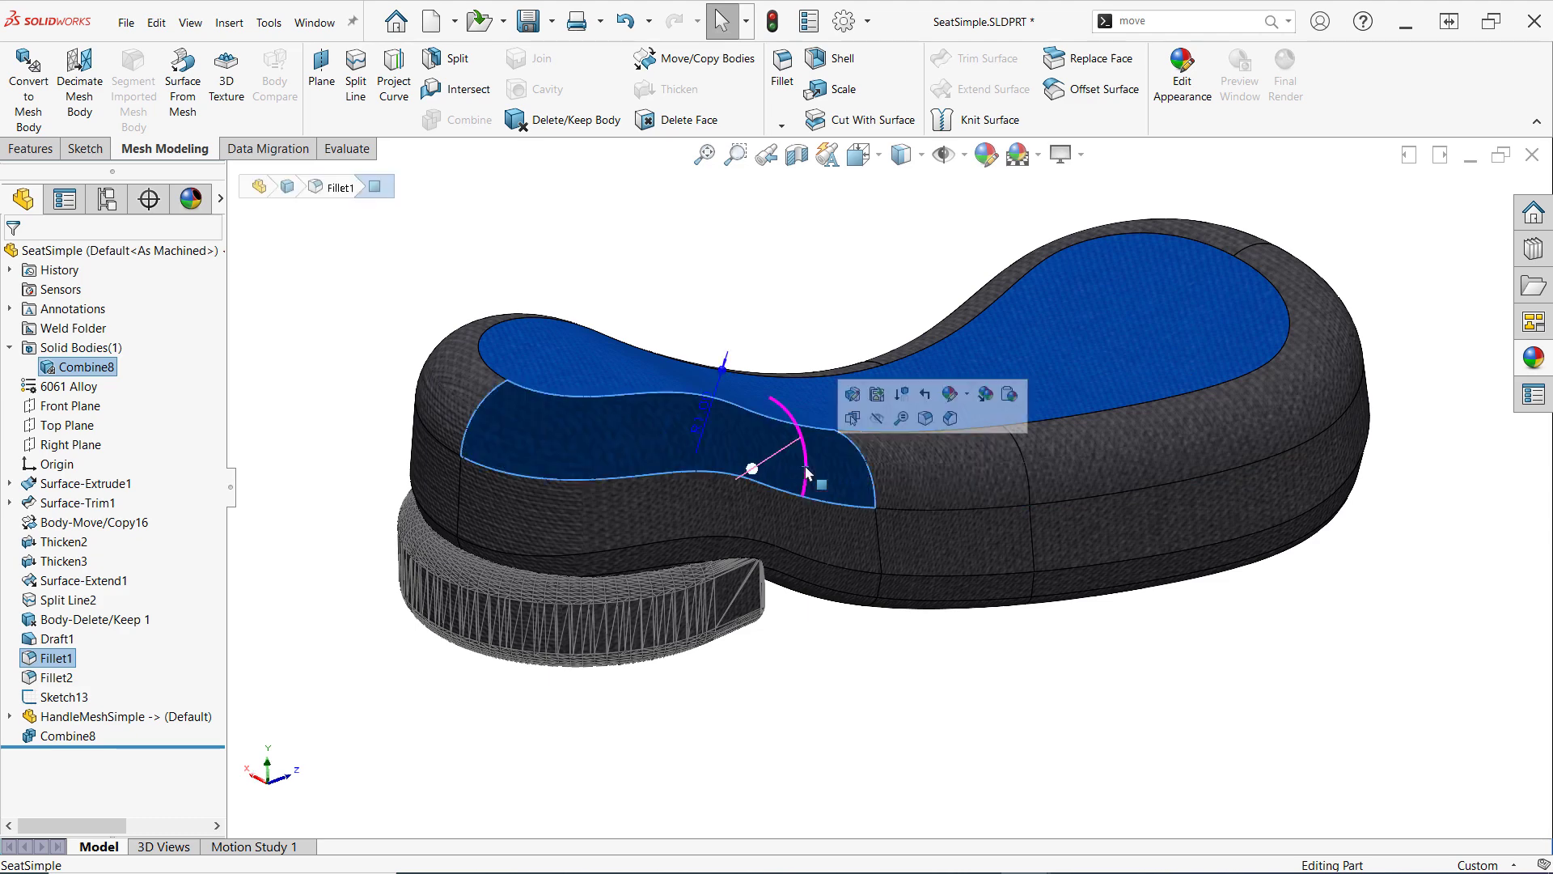
{"action": "left_click", "coordinate": [862, 683]}
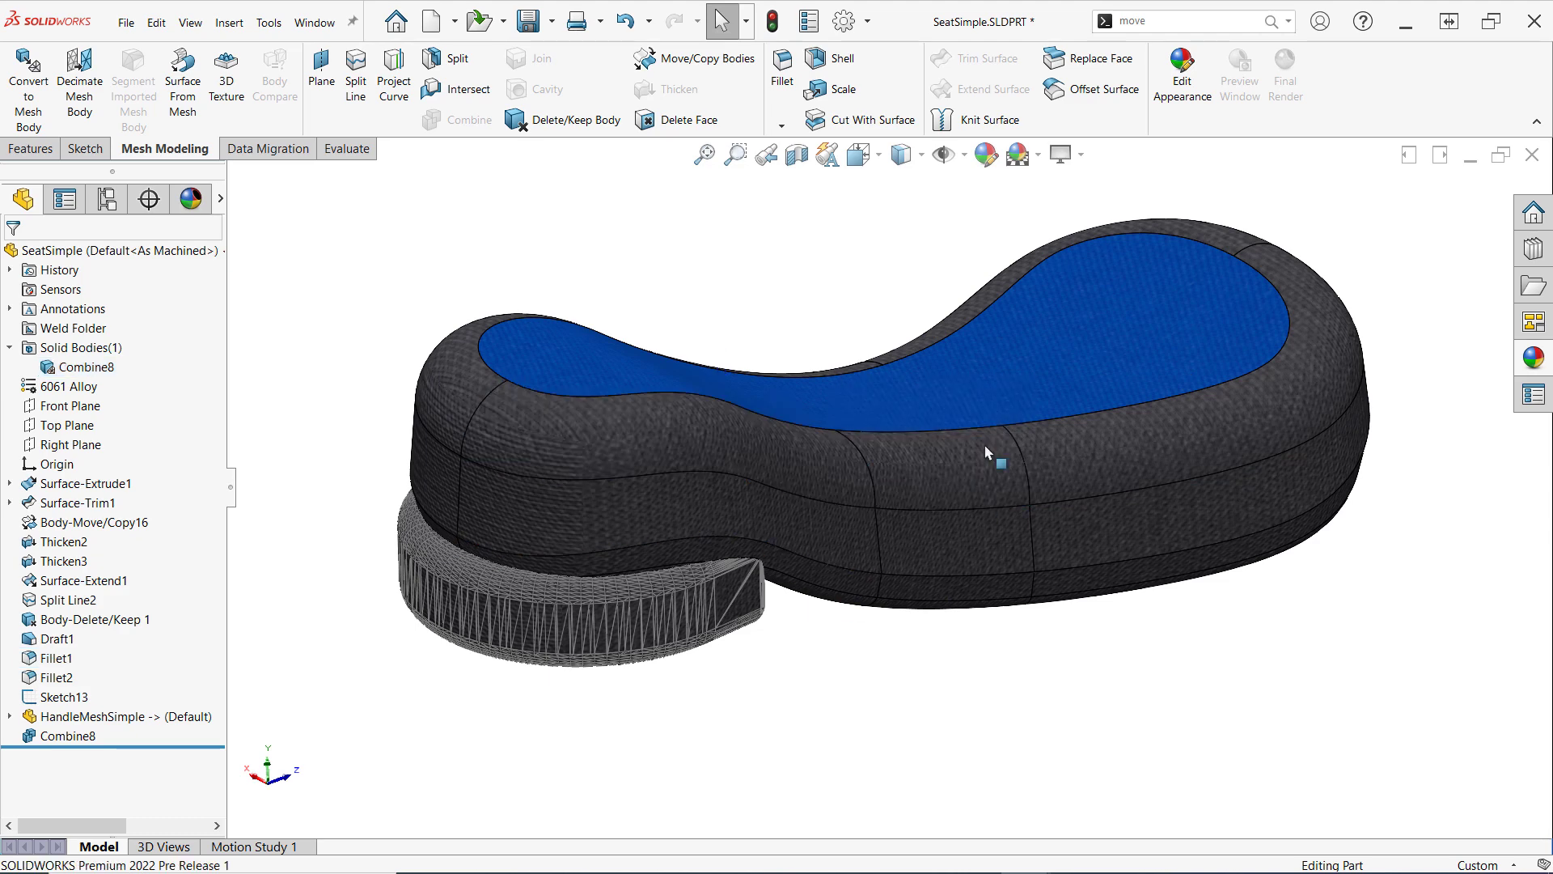
{"action": "left_click", "coordinate": [1109, 94]}
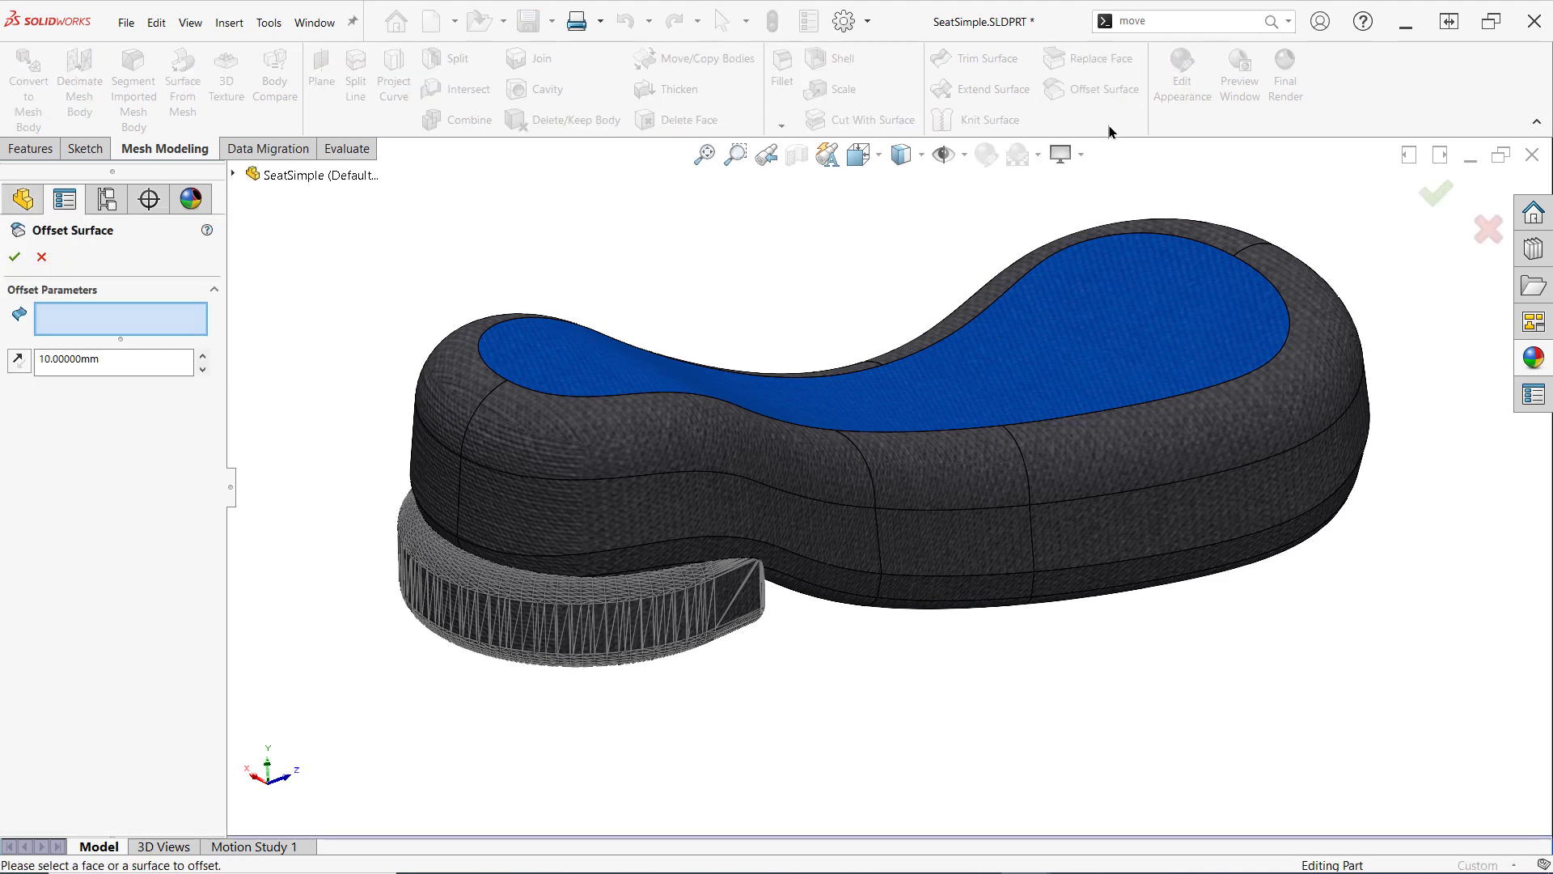
{"action": "left_click", "coordinate": [1116, 302]}
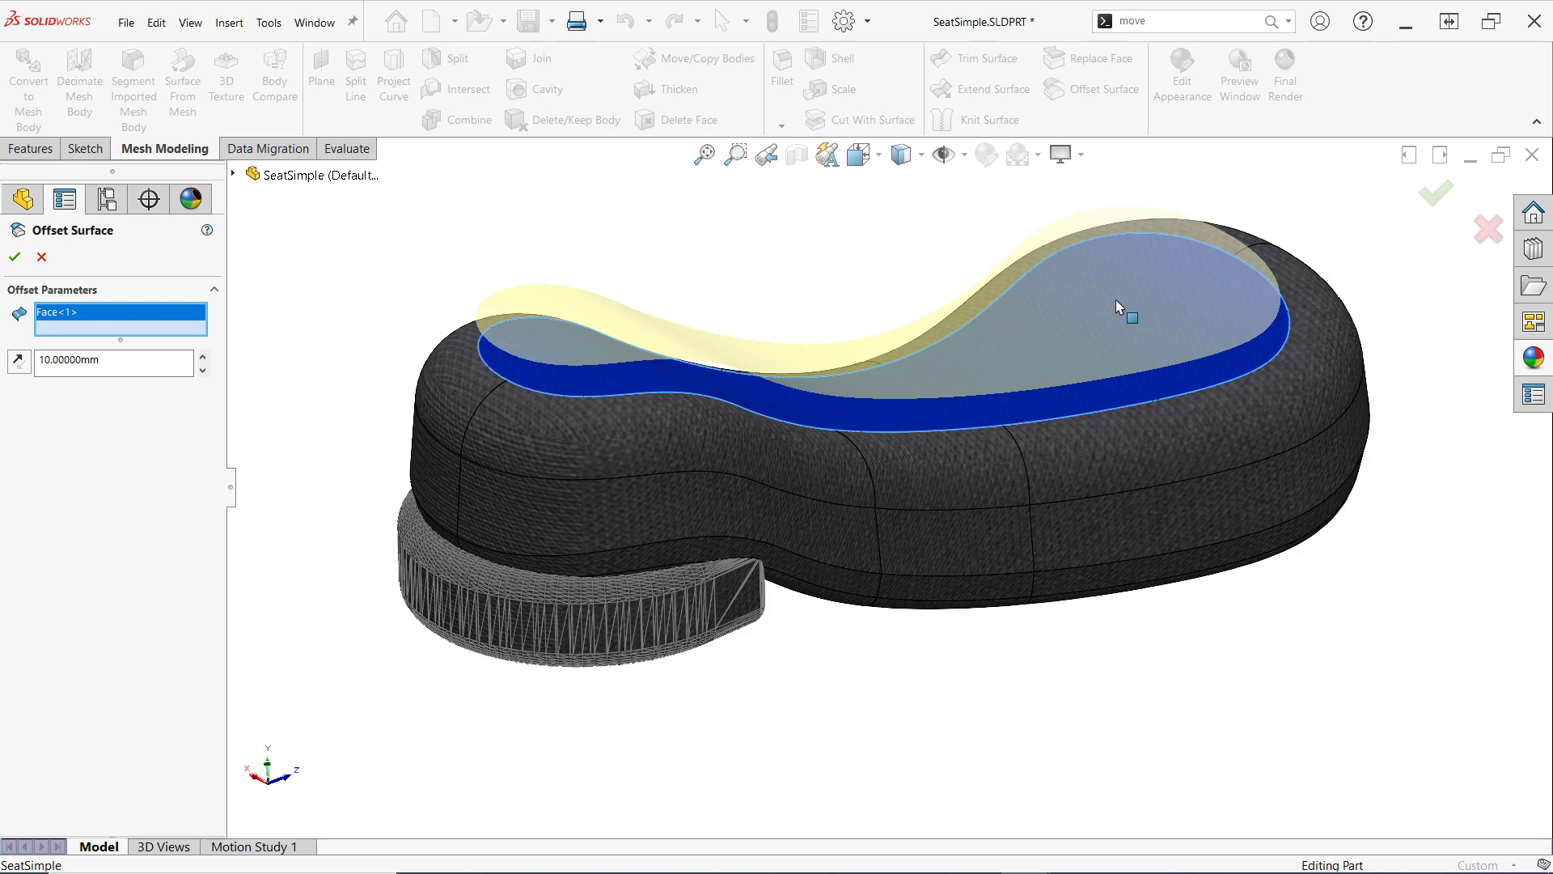
{"action": "key", "text": "Escape"}
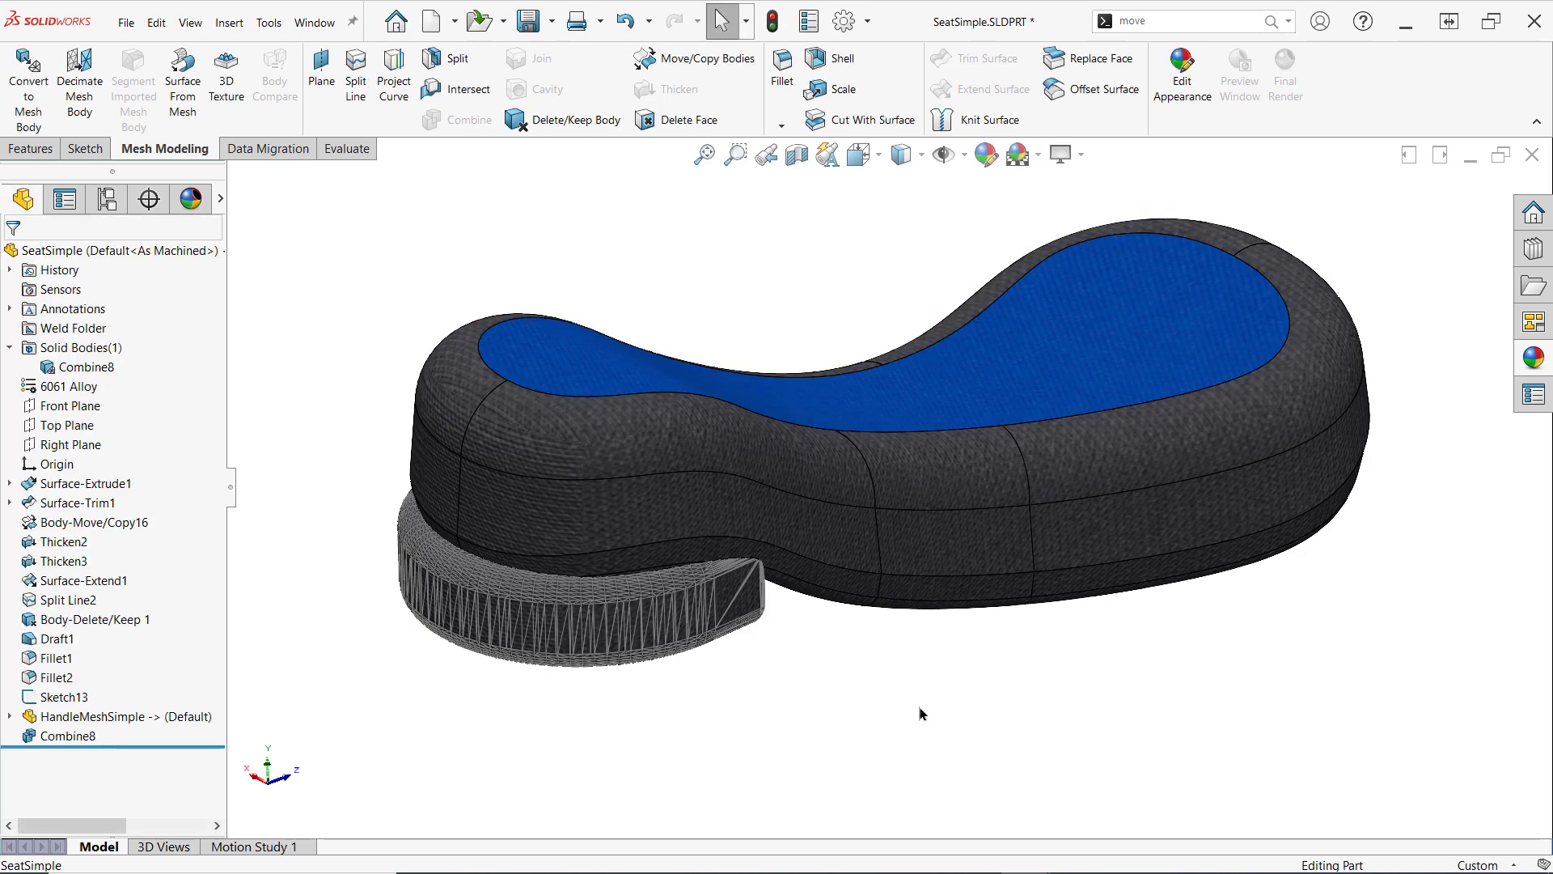
{"action": "key", "text": "Return"}
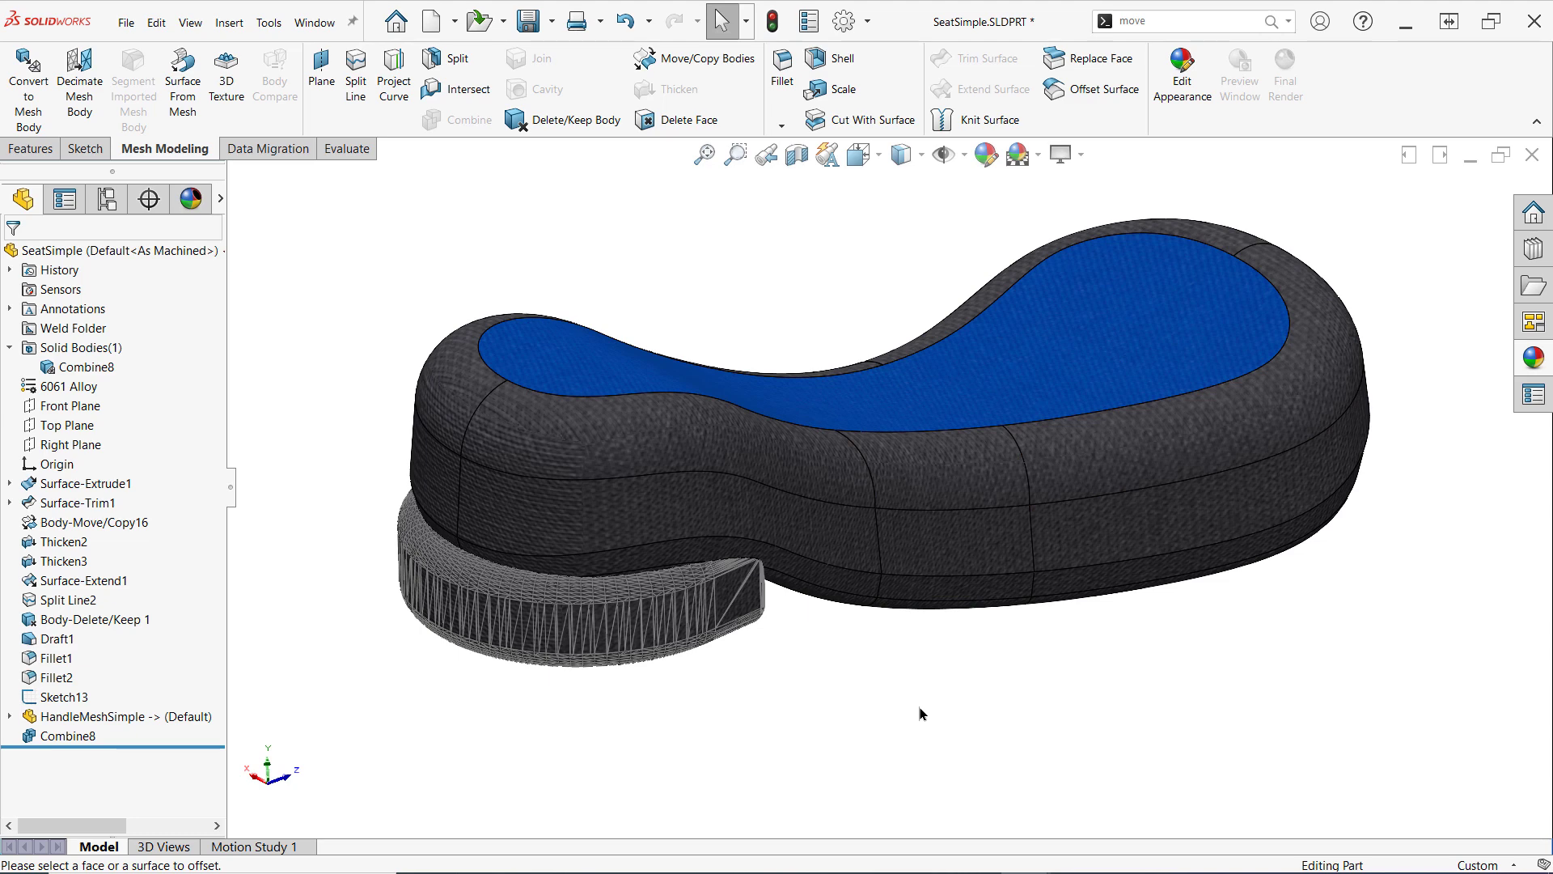
Fillet the tangent edge loop where the seat meets the handle mesh with a 1.5 mm radius
{"action": "left_click", "coordinate": [783, 95]}
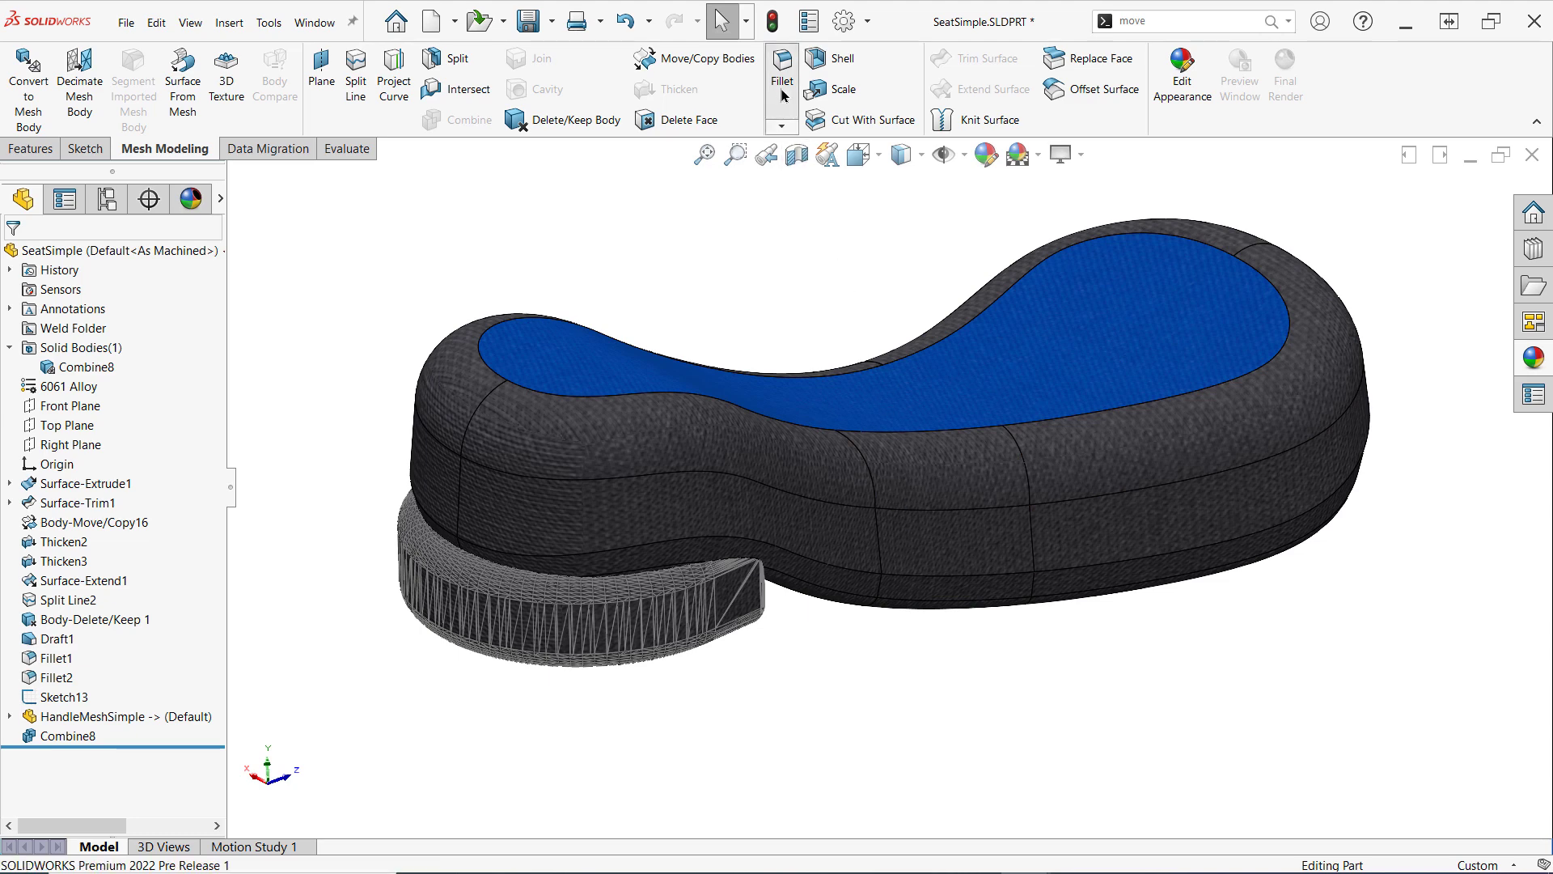
{"action": "scroll", "coordinate": [559, 551], "scroll_direction": "down", "scroll_amount": 5}
{"action": "scroll", "coordinate": [566, 551], "scroll_direction": "down", "scroll_amount": 2}
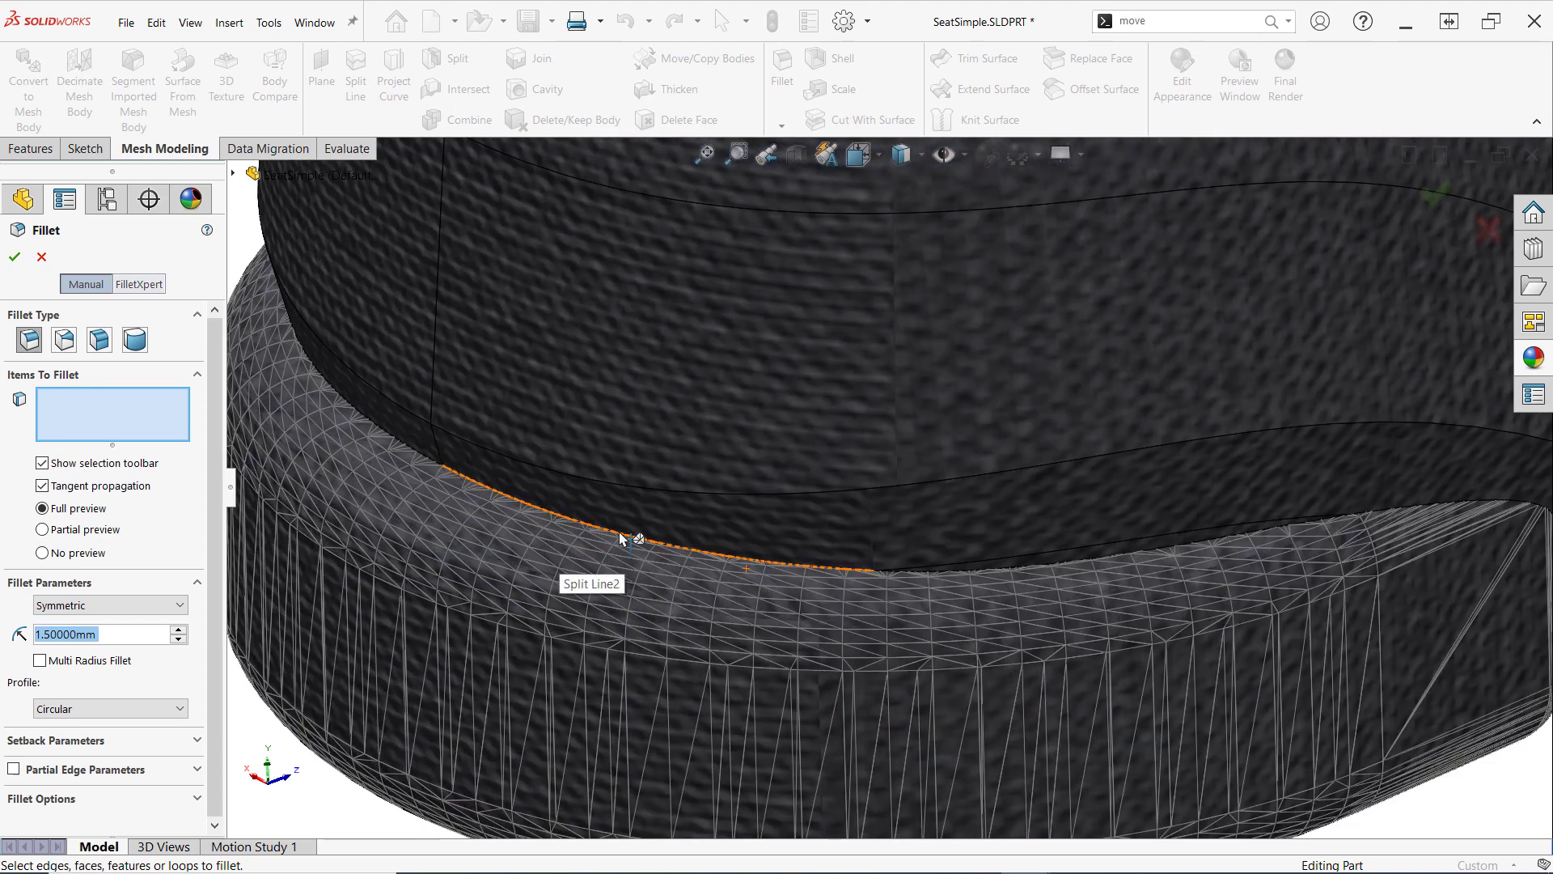
{"action": "right_click", "coordinate": [621, 535]}
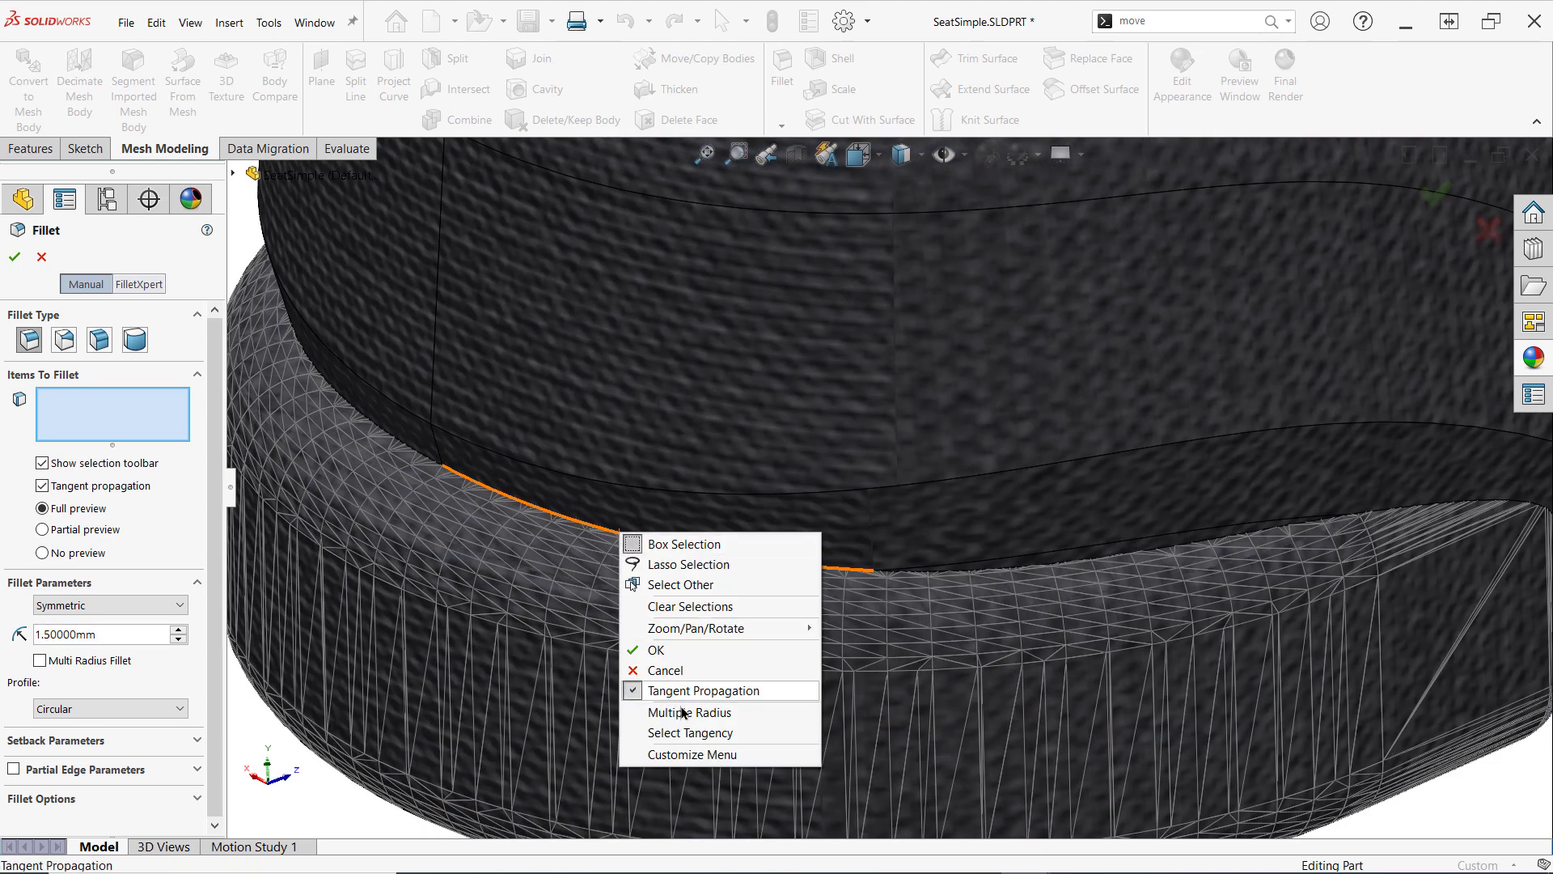
{"action": "left_click", "coordinate": [690, 733]}
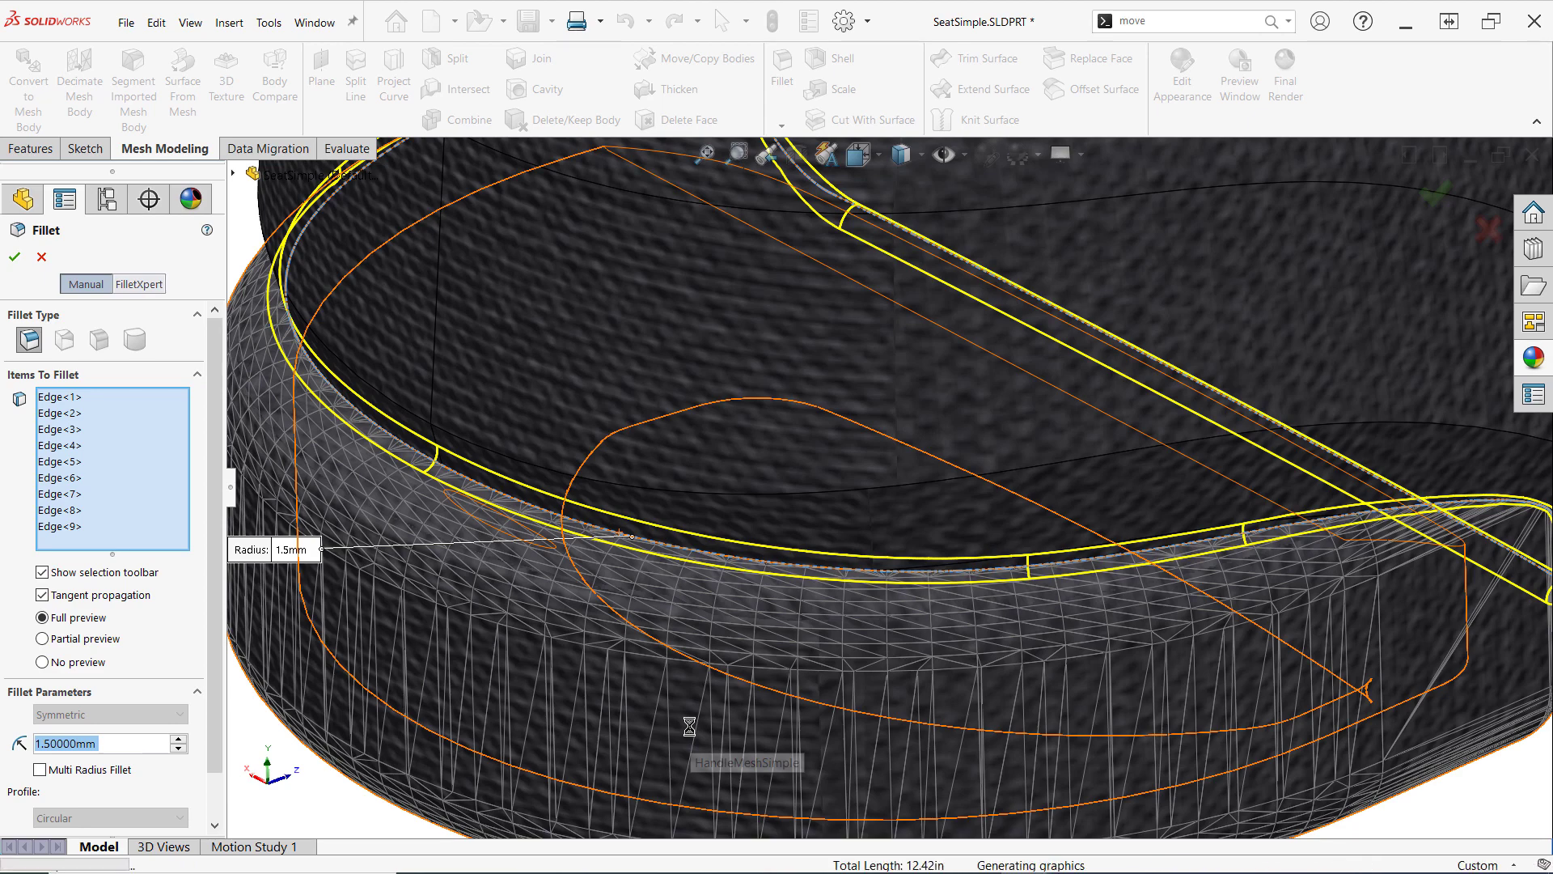
{"action": "key", "text": "Return"}
Examine the new fillet faces along the joint between the seat and the handle mesh
{"action": "scroll", "coordinate": [843, 583], "scroll_direction": "down", "scroll_amount": 3}
{"action": "scroll", "coordinate": [833, 570], "scroll_direction": "down", "scroll_amount": 2}
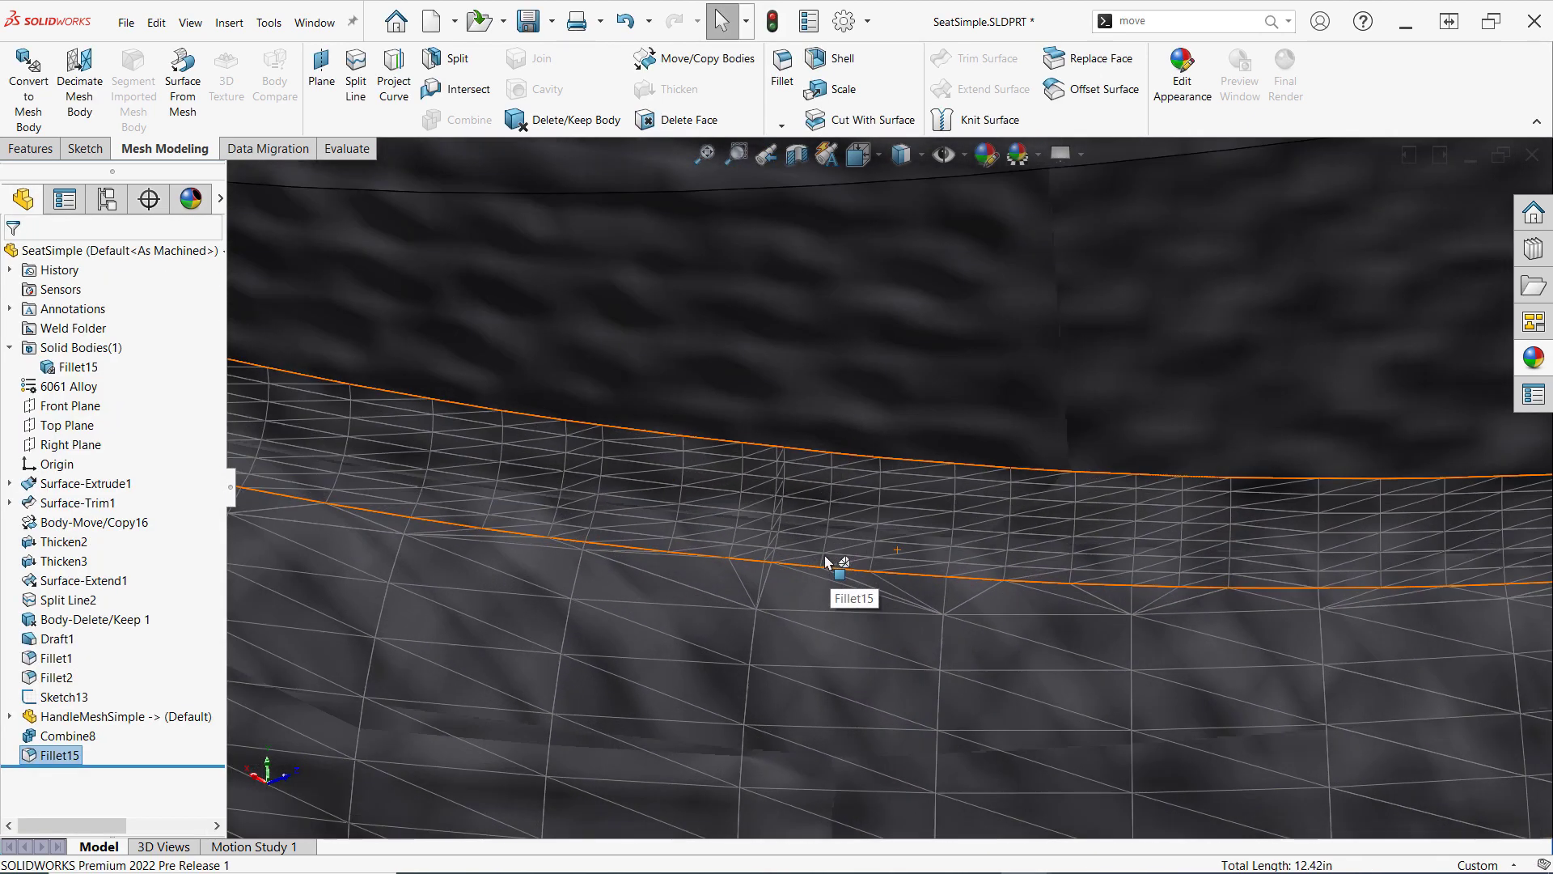
{"action": "scroll", "coordinate": [930, 546], "scroll_direction": "down", "scroll_amount": 1}
{"action": "scroll", "coordinate": [935, 546], "scroll_direction": "up", "scroll_amount": 3}
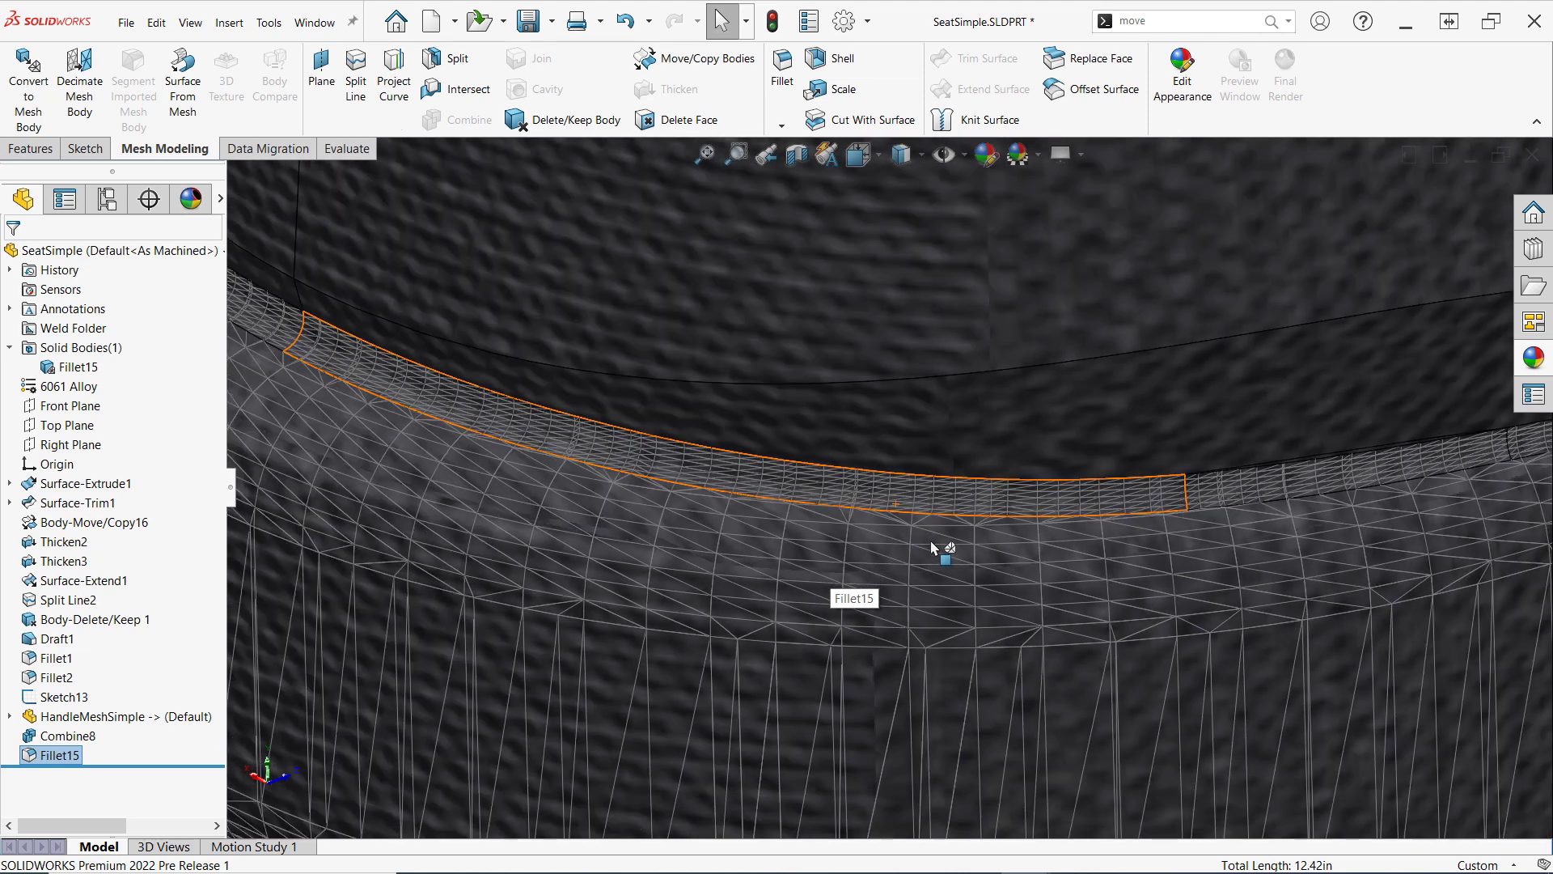
{"action": "scroll", "coordinate": [931, 534], "scroll_direction": "down", "scroll_amount": 1}
{"action": "left_click", "coordinate": [919, 497]}
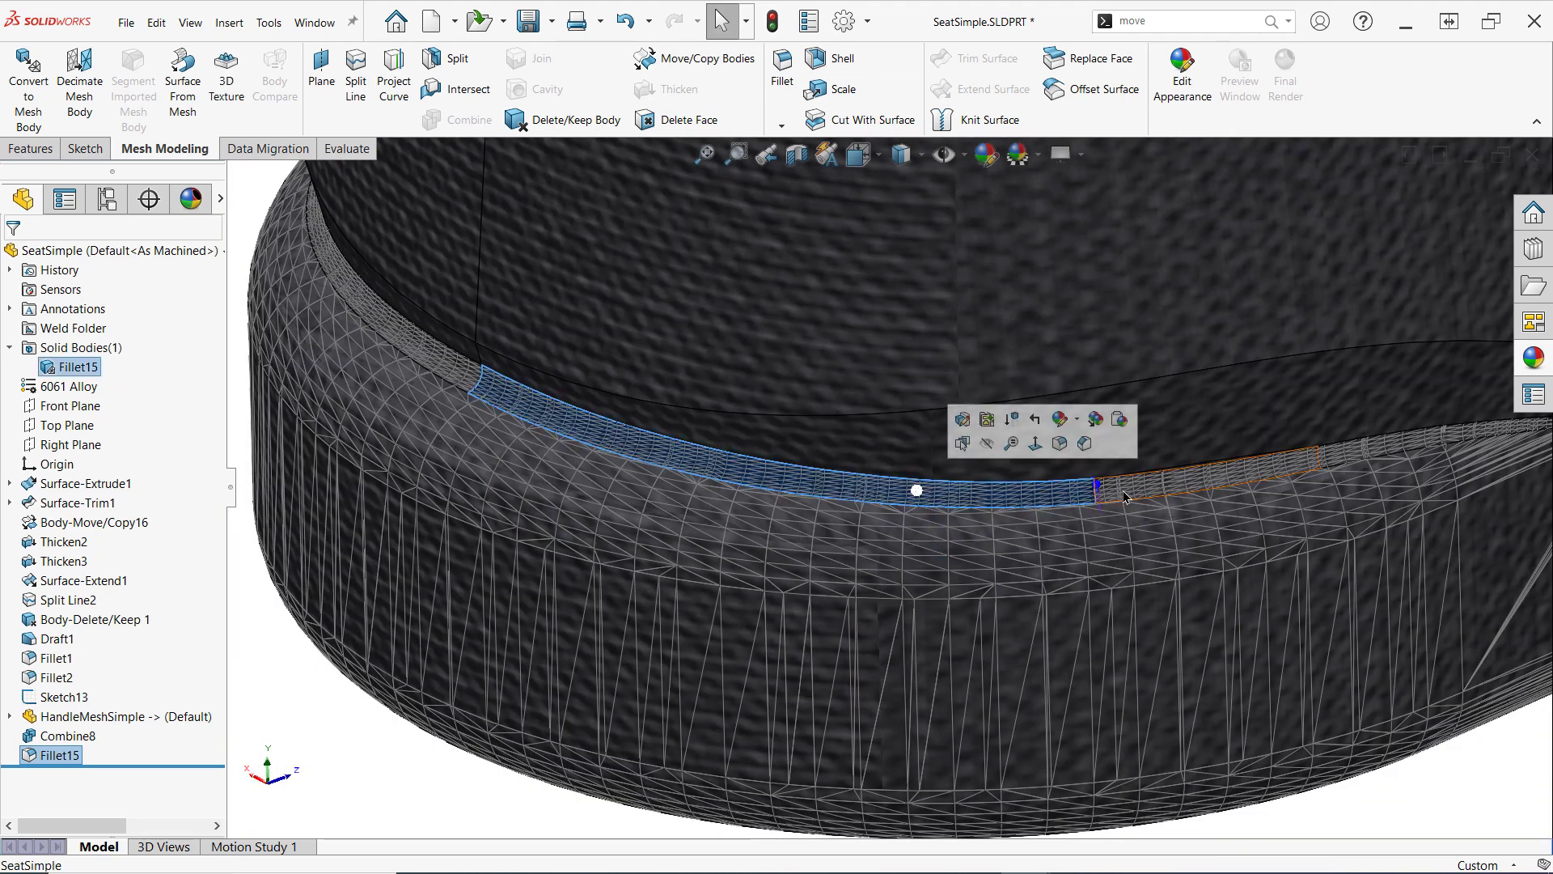
{"action": "left_click", "coordinate": [1321, 452], "text": "ctrl"}
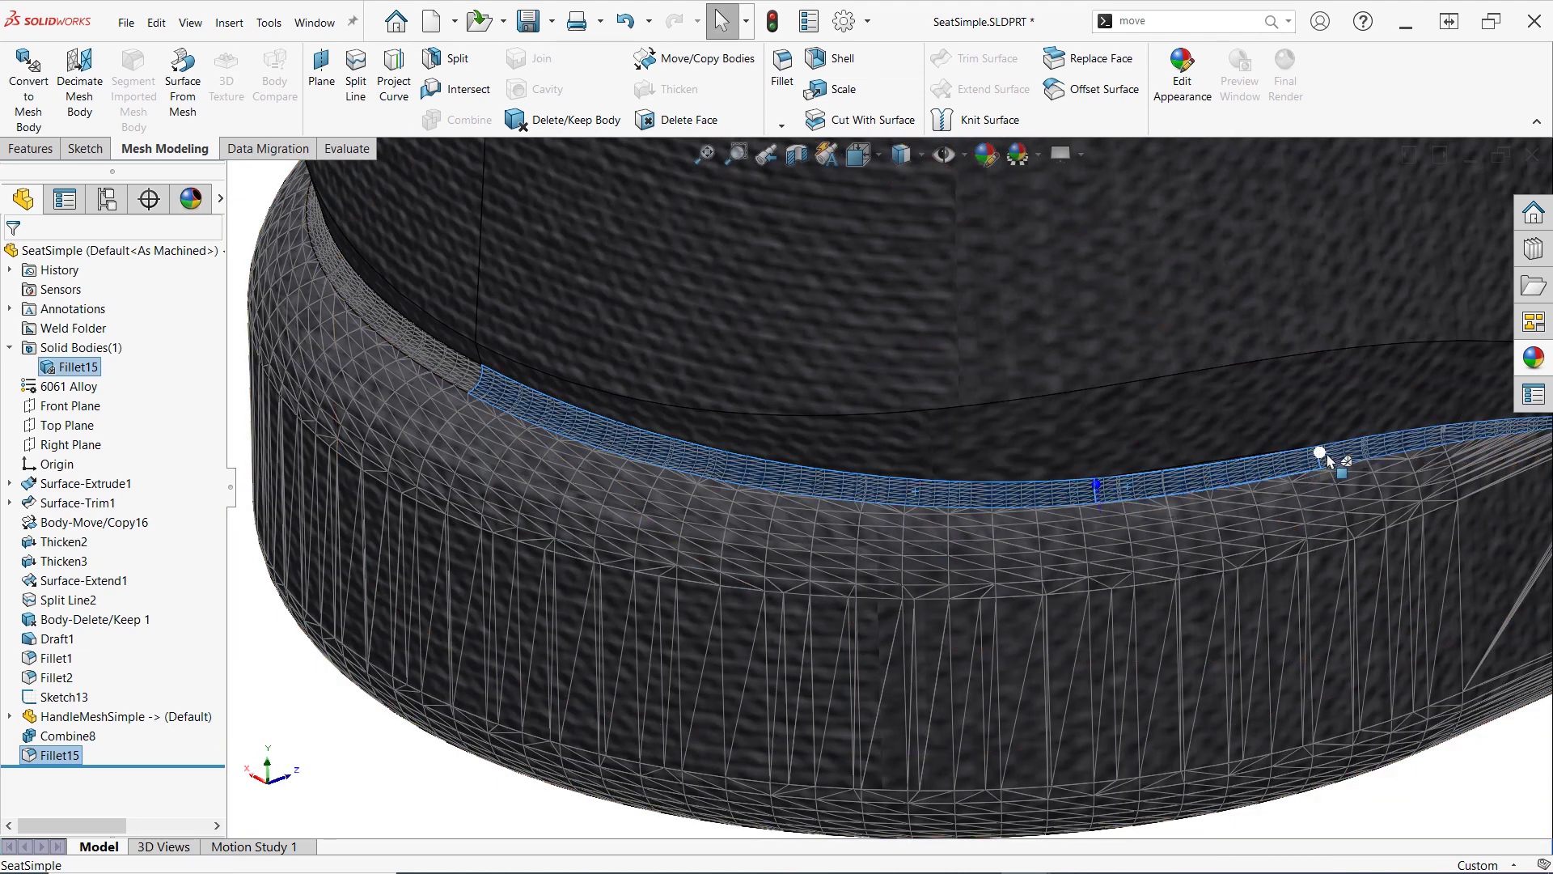
{"action": "left_click", "coordinate": [1482, 781]}
{"action": "scroll", "coordinate": [1440, 728], "scroll_direction": "up", "scroll_amount": 6}
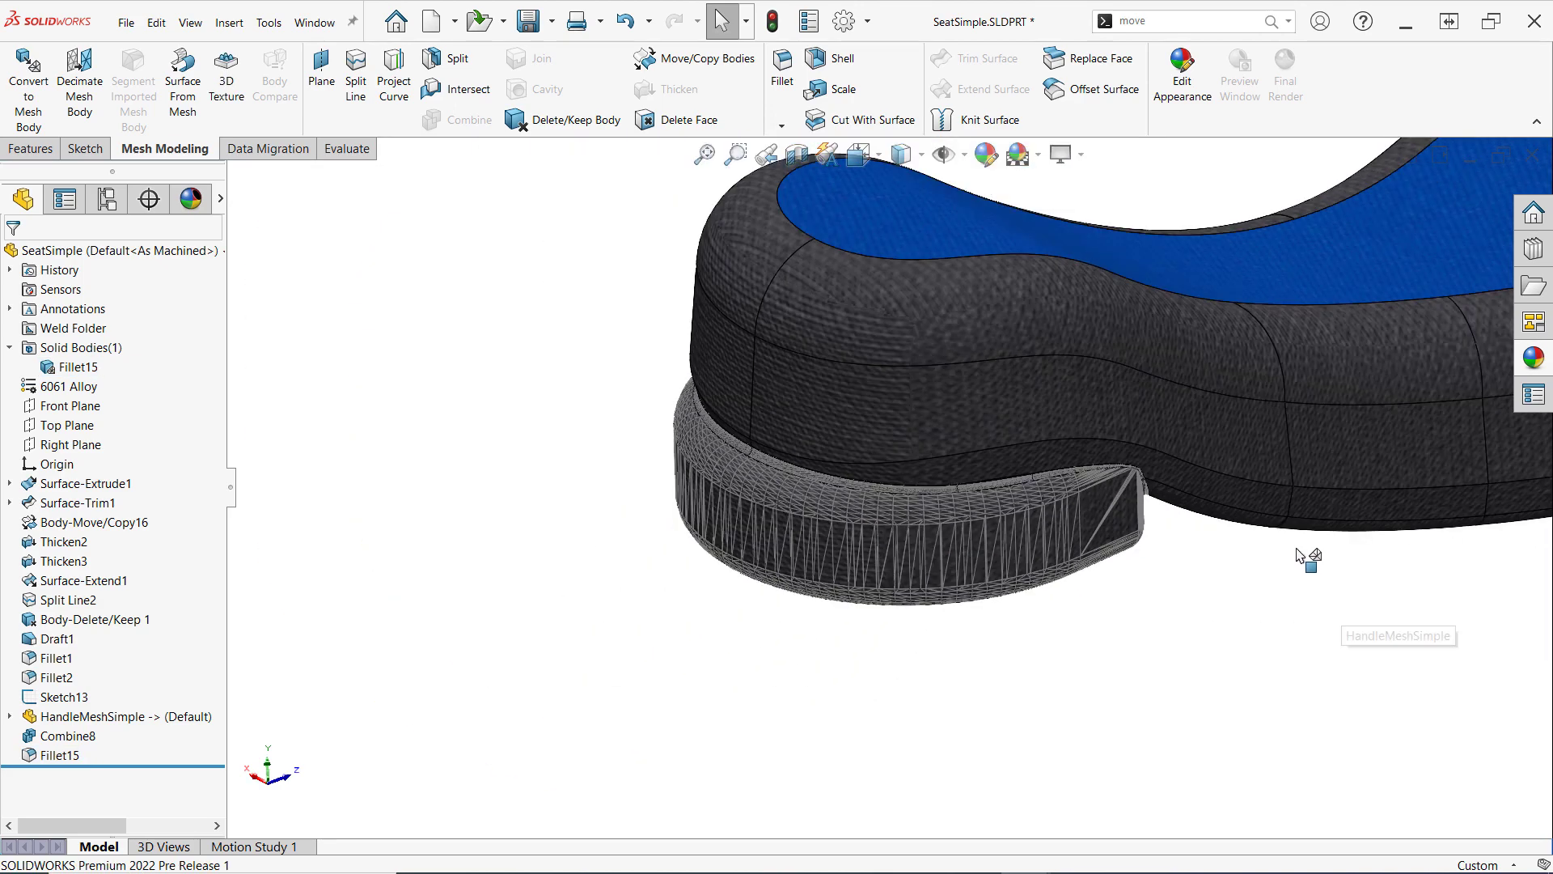
{"action": "scroll", "coordinate": [1250, 361], "scroll_direction": "down", "scroll_amount": 4}
{"action": "scroll", "coordinate": [1238, 364], "scroll_direction": "up", "scroll_amount": 1}
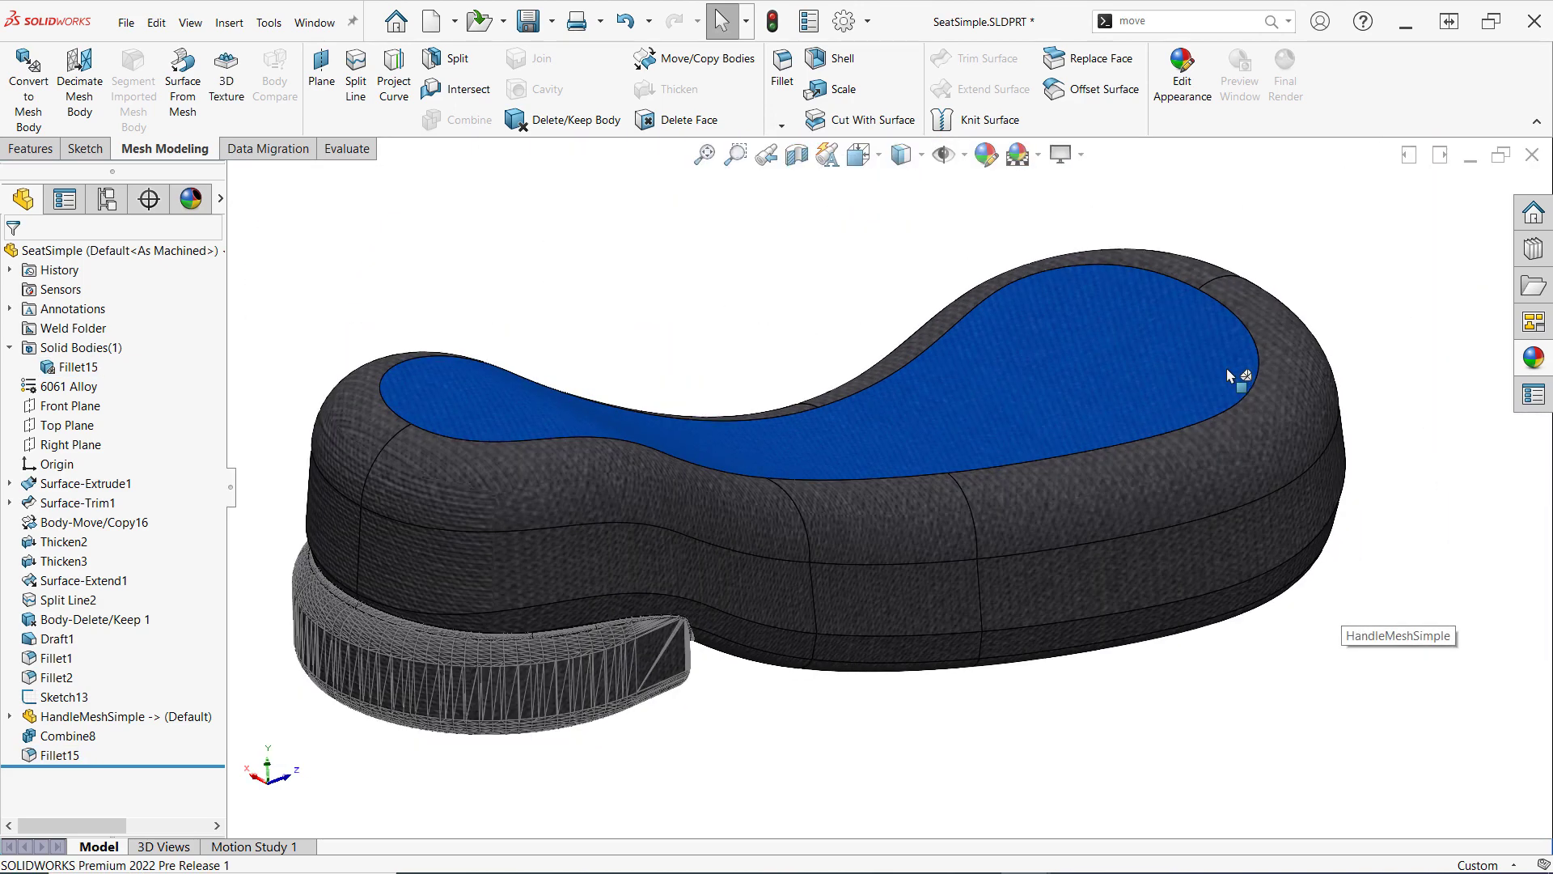
Cut holes through the handle mesh by extruding Sketch13 from its sketch plane with the Up To Next end condition
{"action": "middle_click_drag", "start_coordinate": [638, 633], "coordinate": [651, 304]}
{"action": "scroll", "coordinate": [786, 453], "scroll_direction": "down", "scroll_amount": 4}
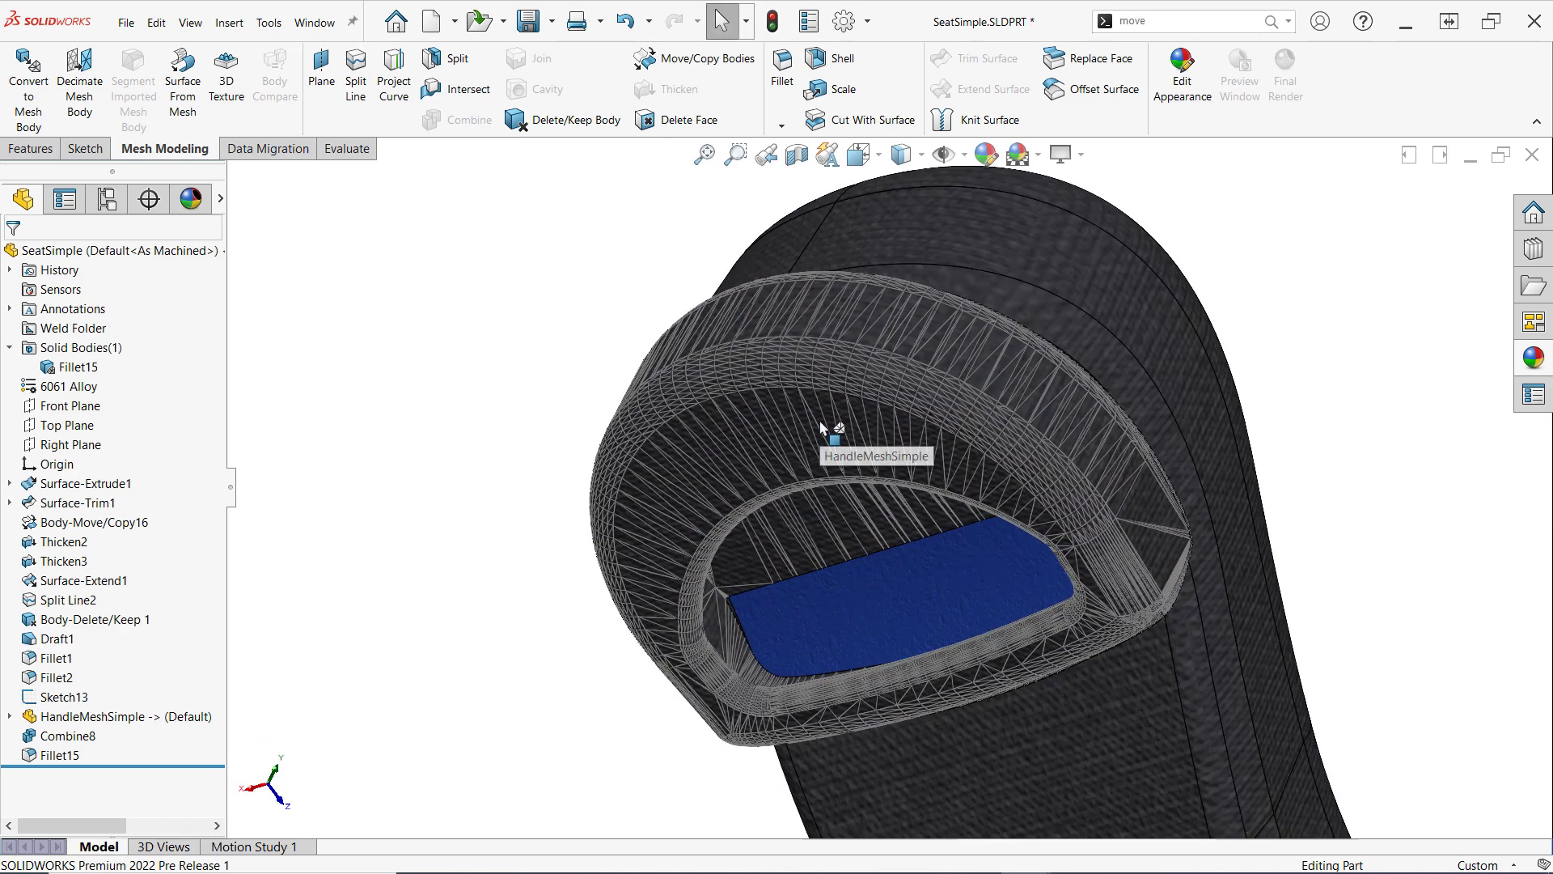
{"action": "left_click", "coordinate": [77, 700]}
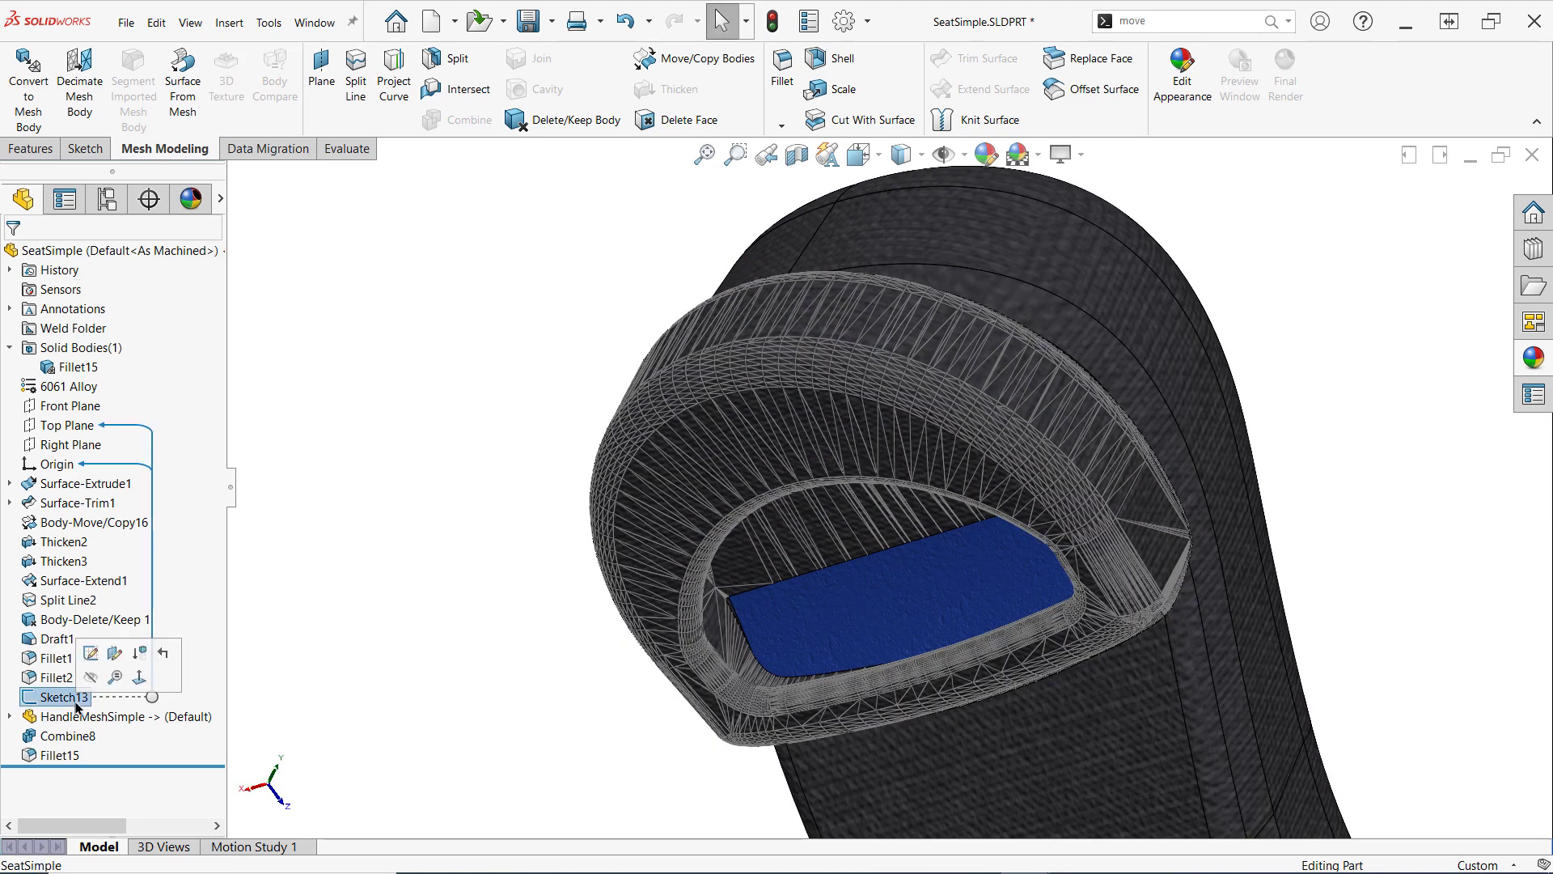
{"action": "left_click", "coordinate": [42, 154]}
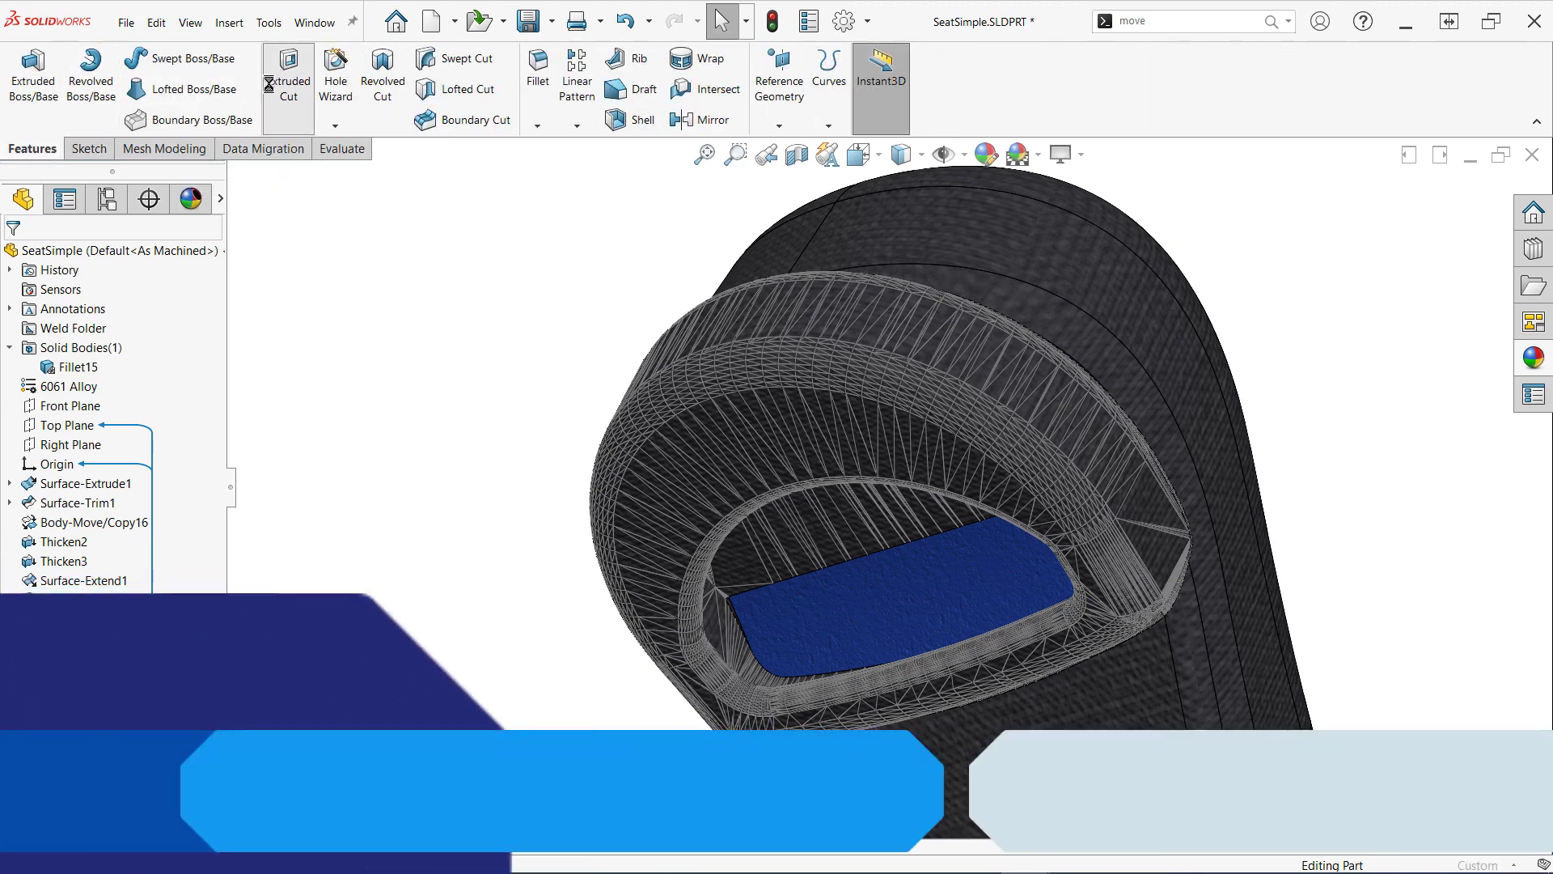
{"action": "left_click", "coordinate": [282, 75]}
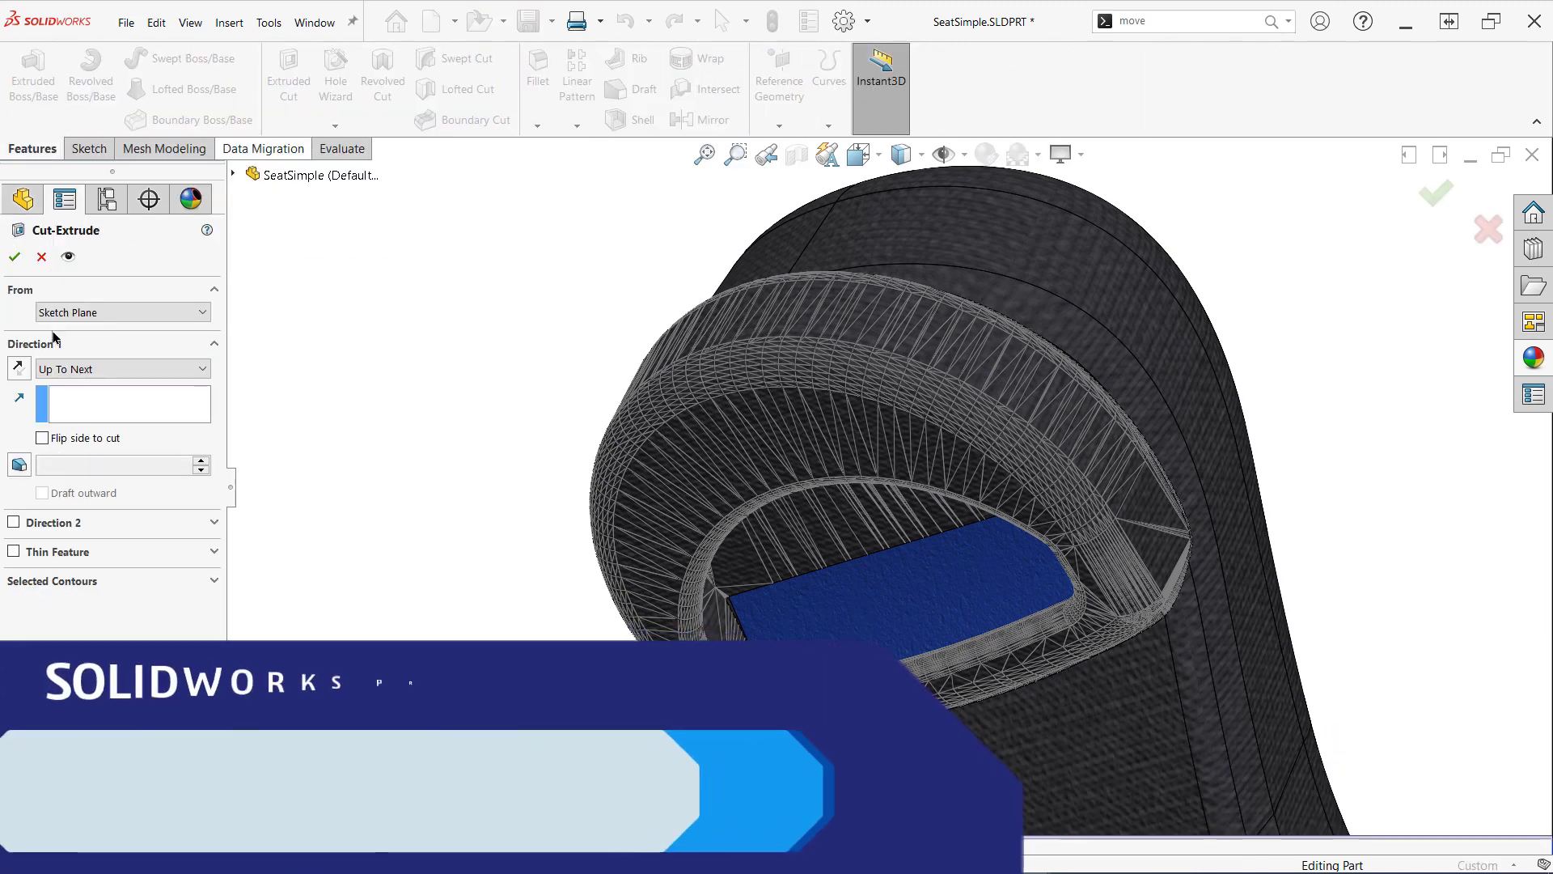
{"action": "left_click", "coordinate": [16, 258]}
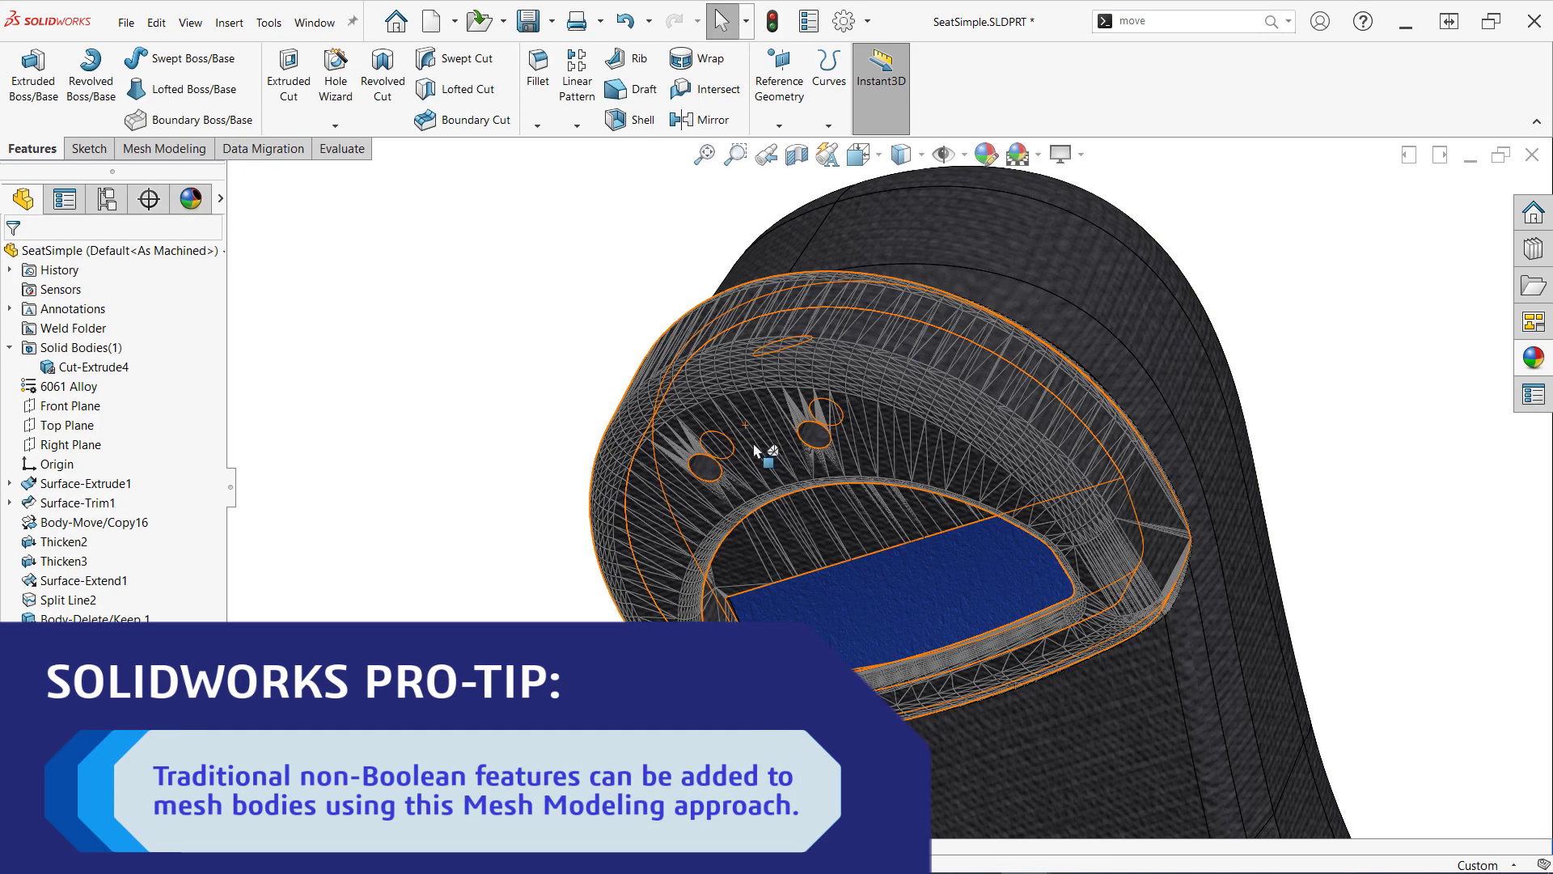
Examine the two round hole faces cut into the underside of the handle mesh
{"action": "scroll", "coordinate": [763, 451], "scroll_direction": "down", "scroll_amount": 5}
{"action": "left_click", "coordinate": [657, 518]}
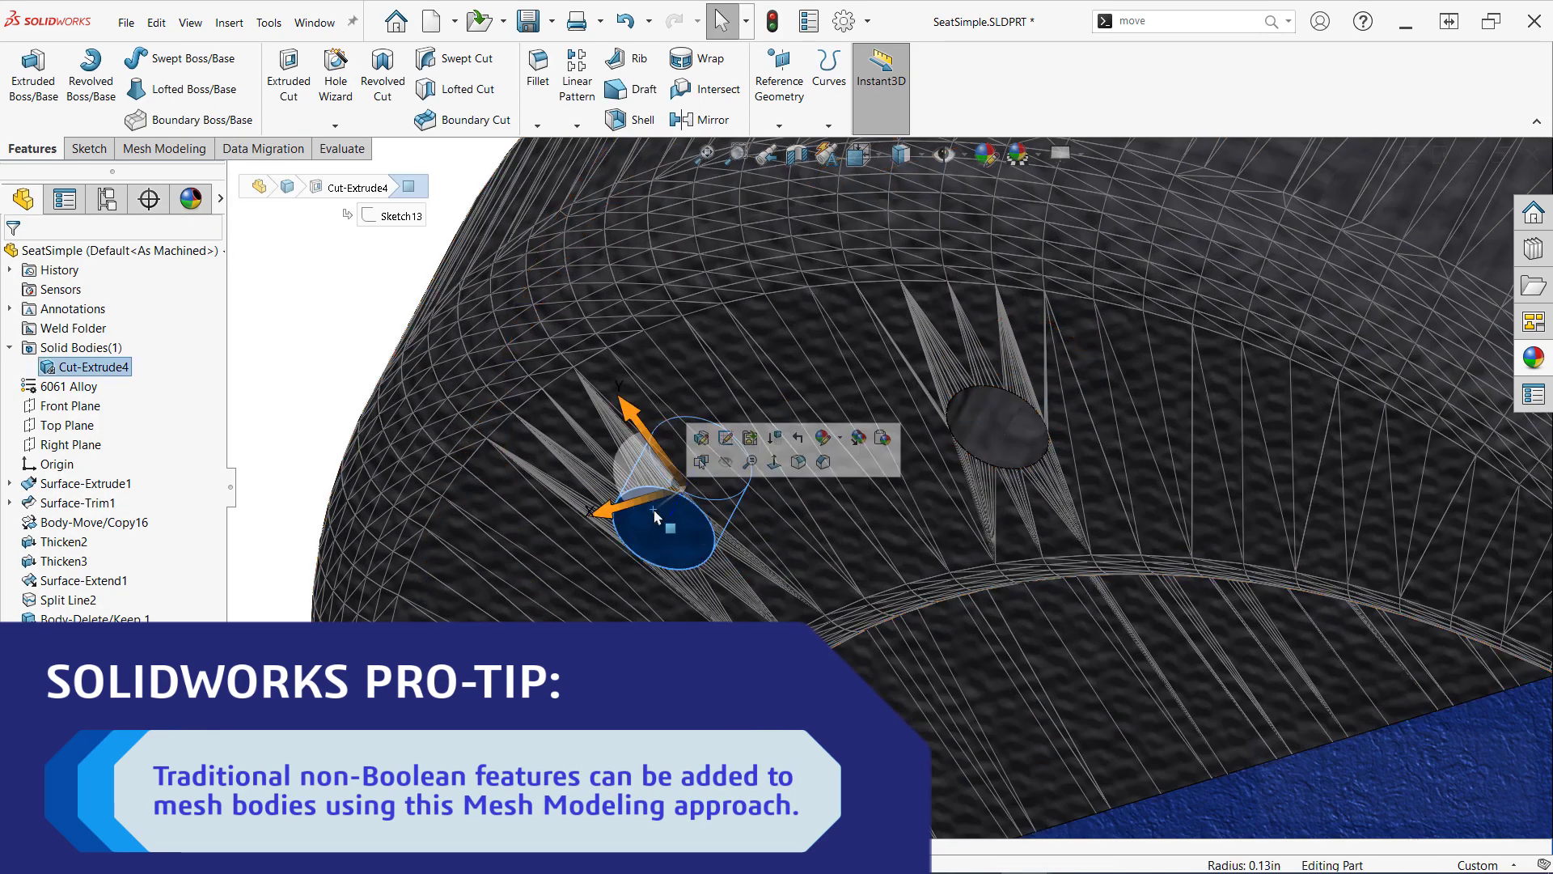
{"action": "left_click", "coordinate": [1013, 442], "text": "ctrl"}
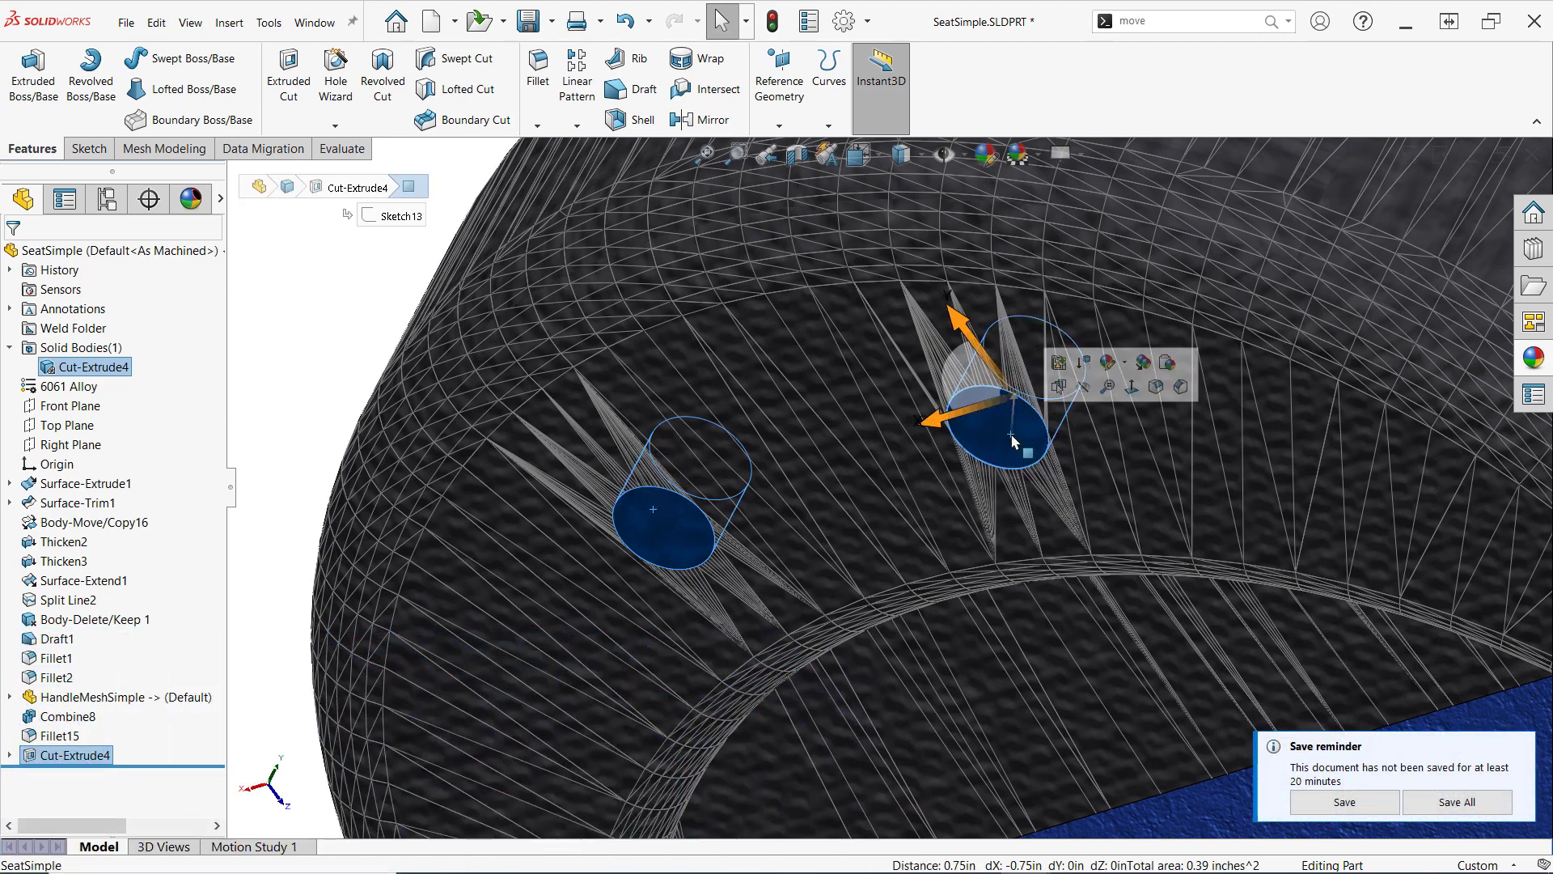
{"action": "scroll", "coordinate": [1015, 441], "scroll_direction": "up", "scroll_amount": 8}
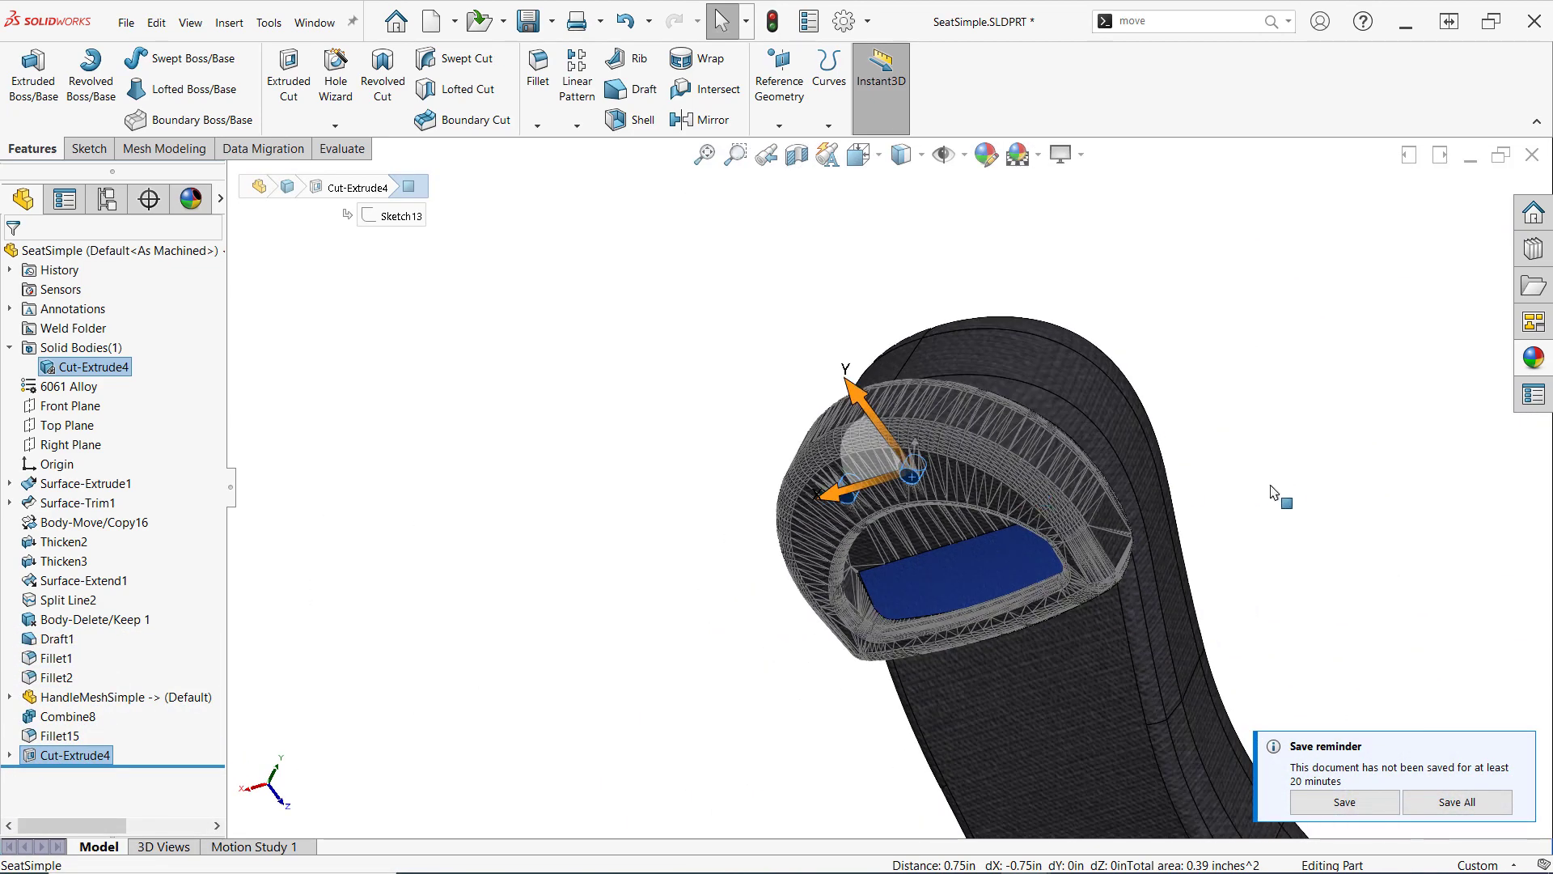
{"action": "left_click", "coordinate": [1276, 487]}
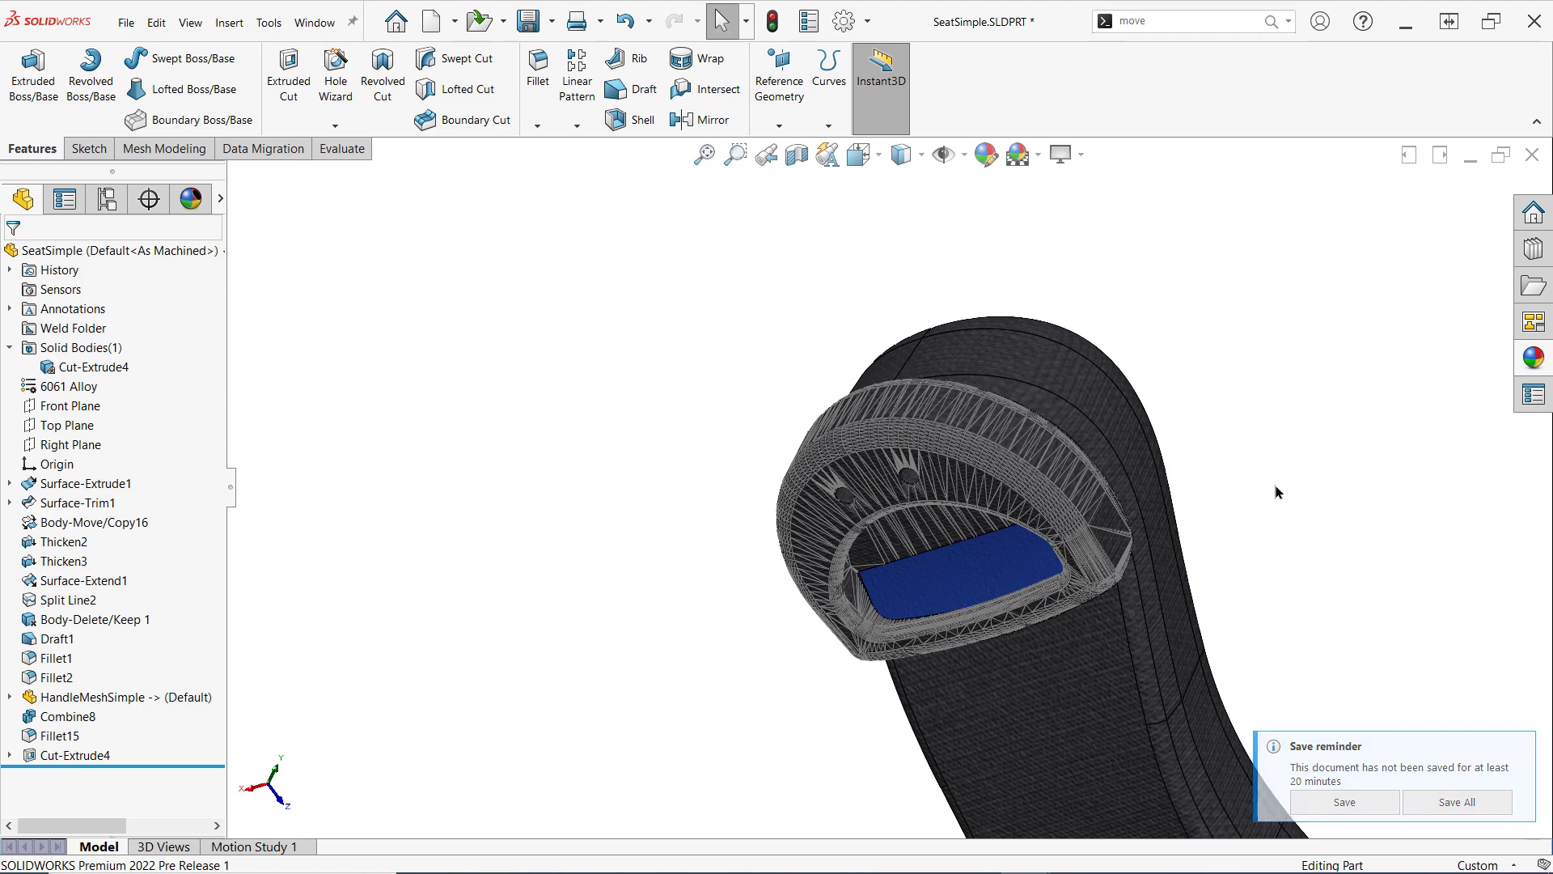
Orient the view to the side of the seat and display the model shaded without edges
{"action": "middle_click_drag", "start_coordinate": [1276, 491], "coordinate": [1019, 561]}
{"action": "scroll", "coordinate": [1020, 560], "scroll_direction": "down", "scroll_amount": 4}
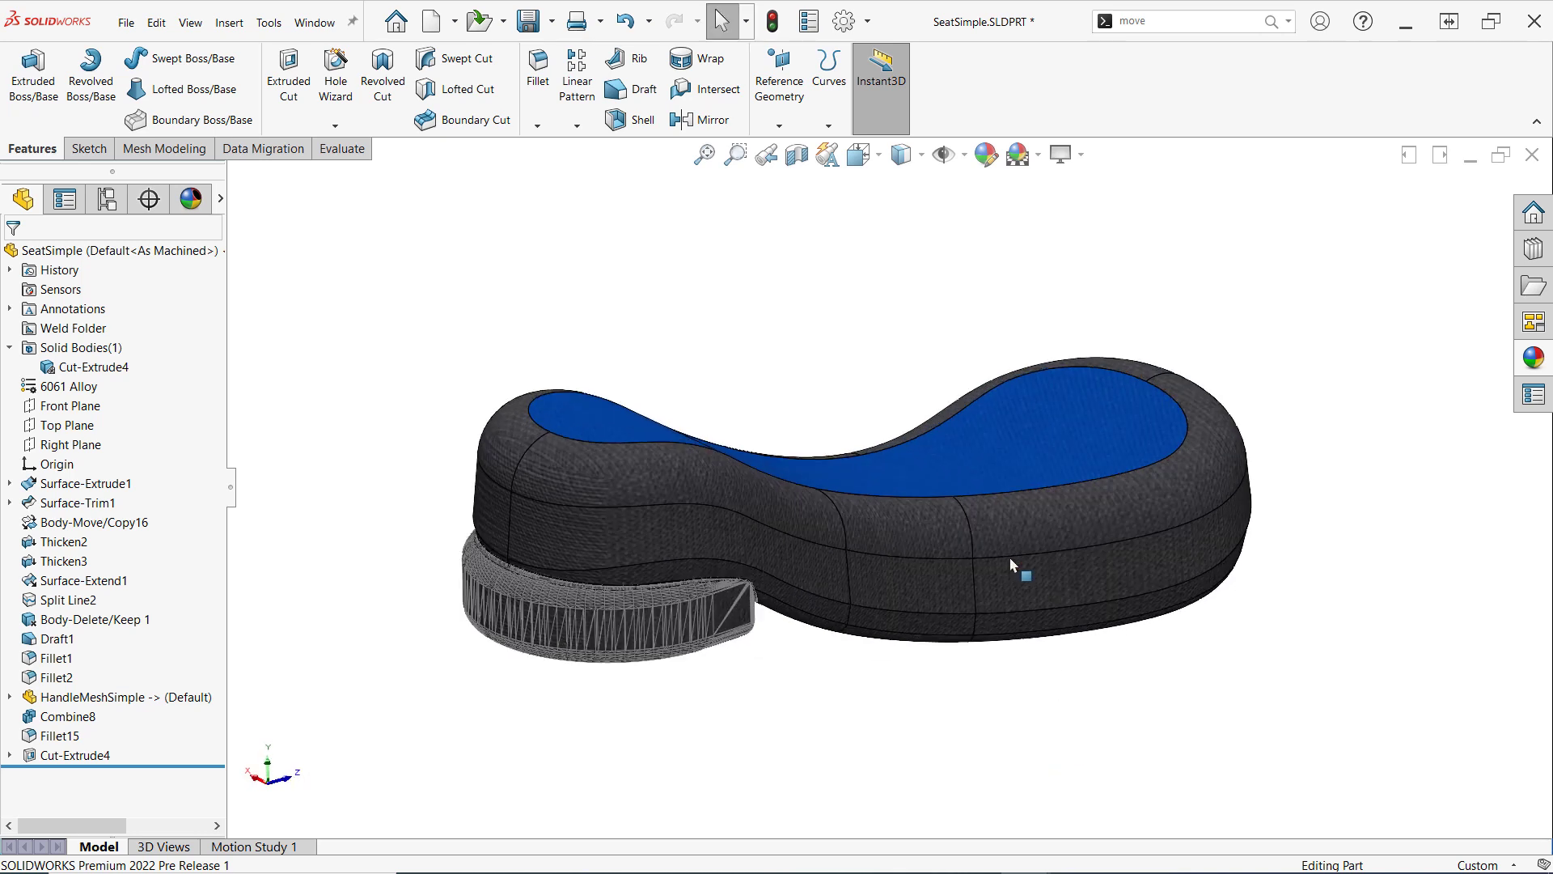
{"action": "left_click", "coordinate": [921, 154]}
{"action": "left_click", "coordinate": [904, 231]}
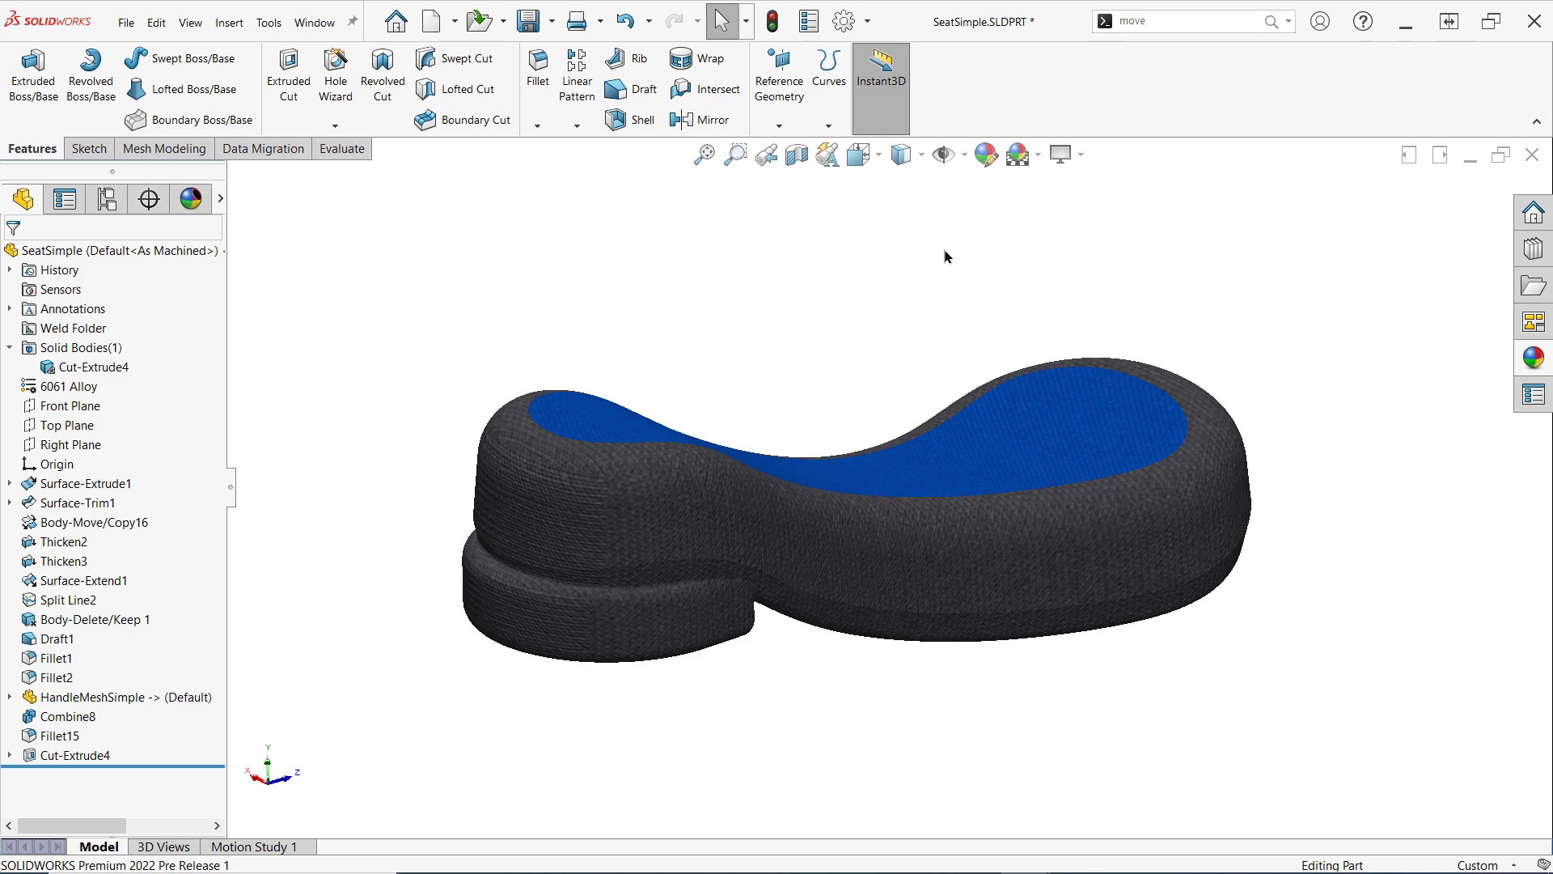
Apply the large spark erosion plastic blue appearance to the handle
{"action": "left_click", "coordinate": [1532, 358]}
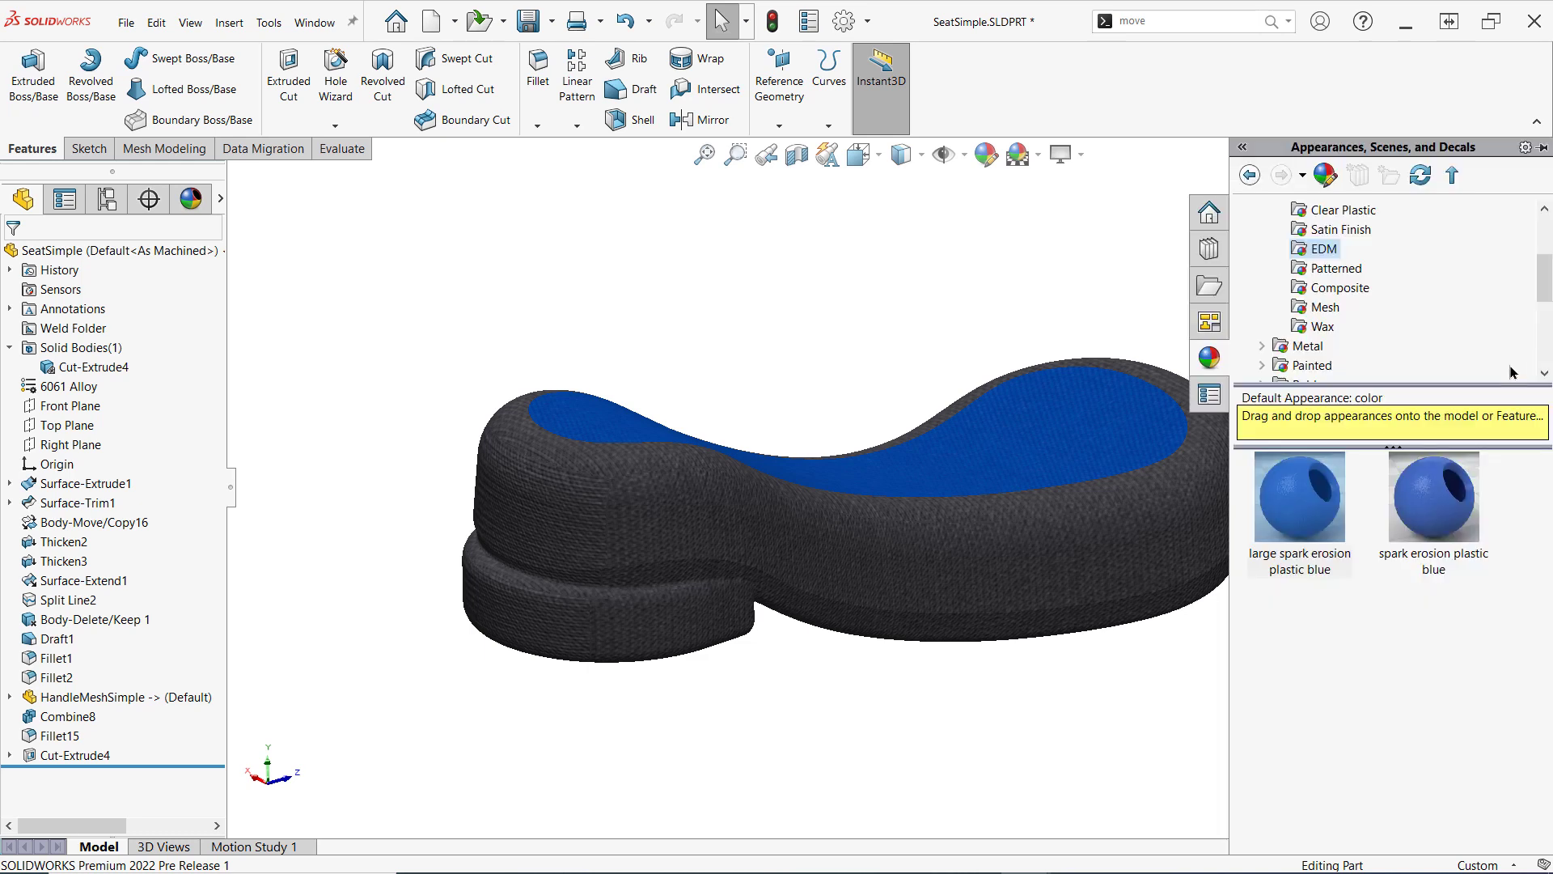
{"action": "left_click_drag", "start_coordinate": [1316, 507], "coordinate": [557, 639]}
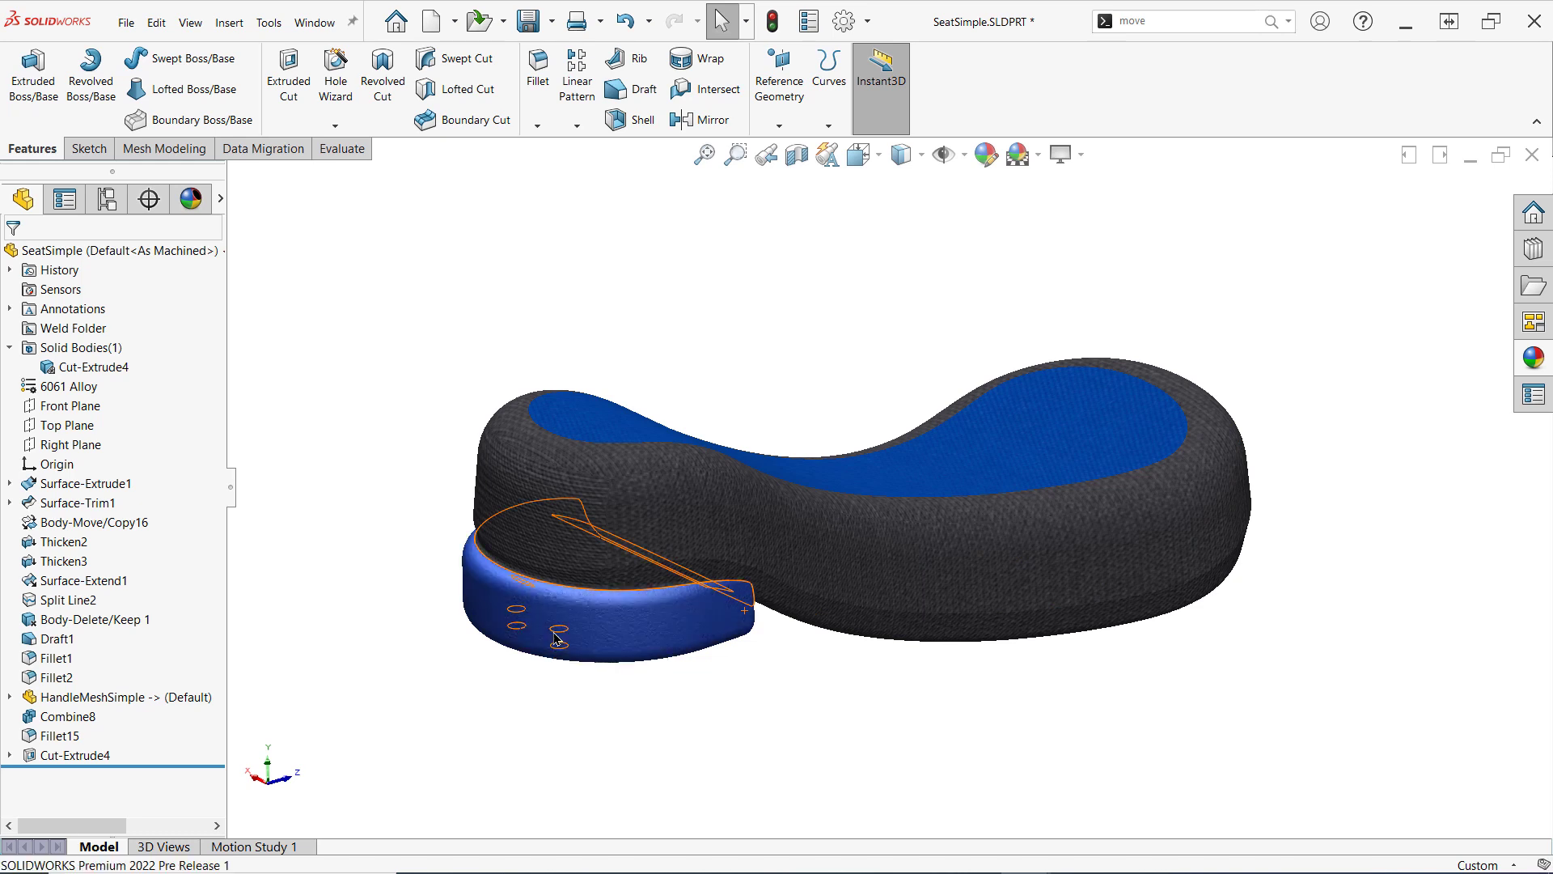
{"action": "left_click", "coordinate": [560, 632]}
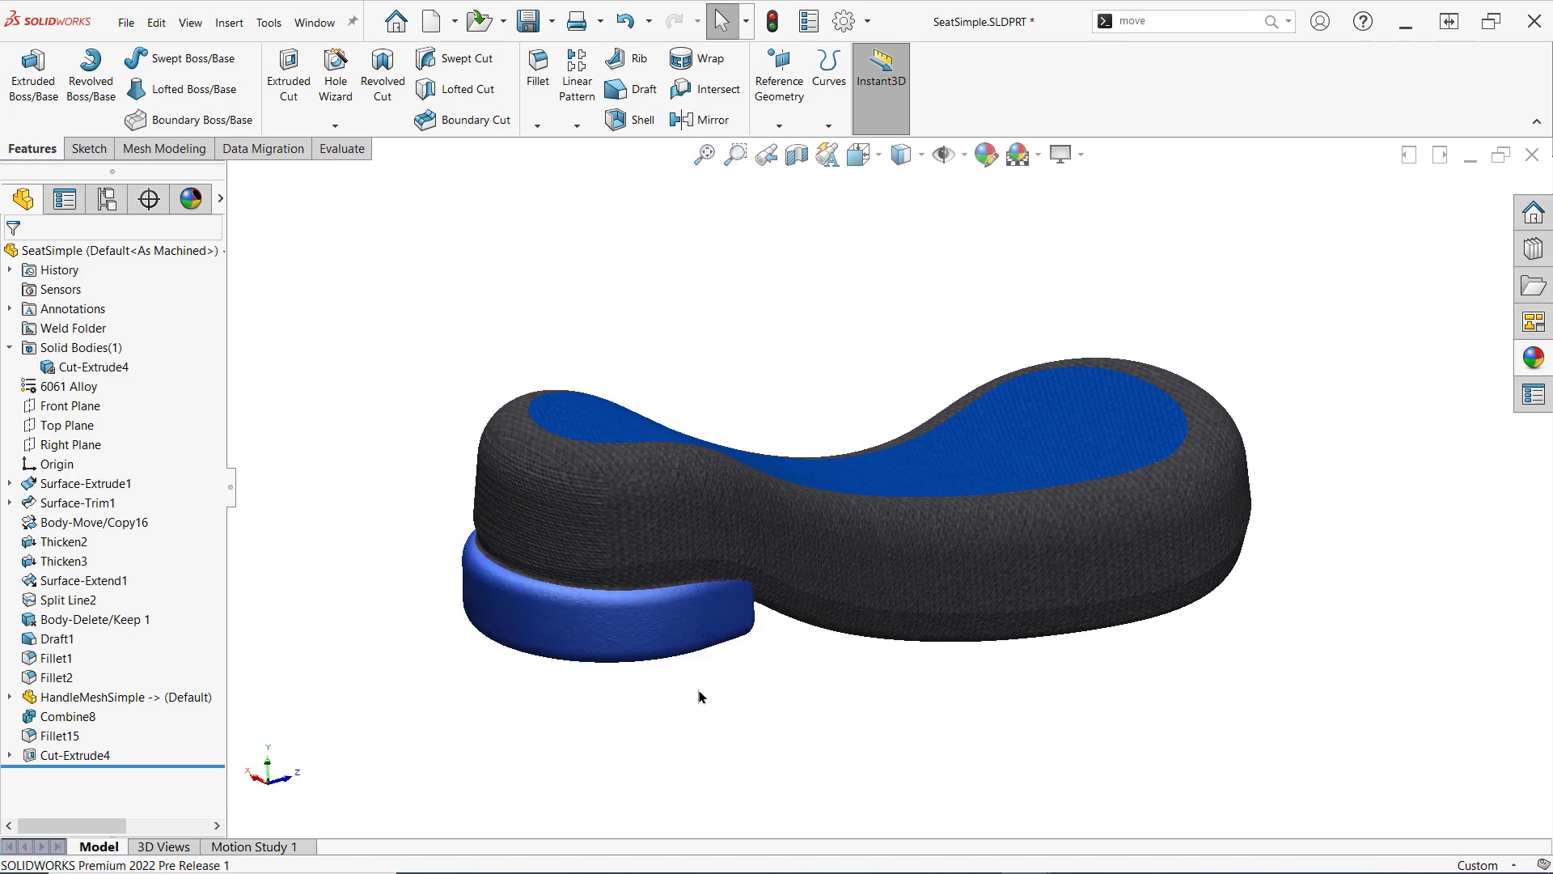
Inspect the coloured seat from another angle and switch to the Nimbus 20 Offroad.SLDASM assembly
{"action": "middle_click_drag", "start_coordinate": [699, 696], "coordinate": [1389, 623]}
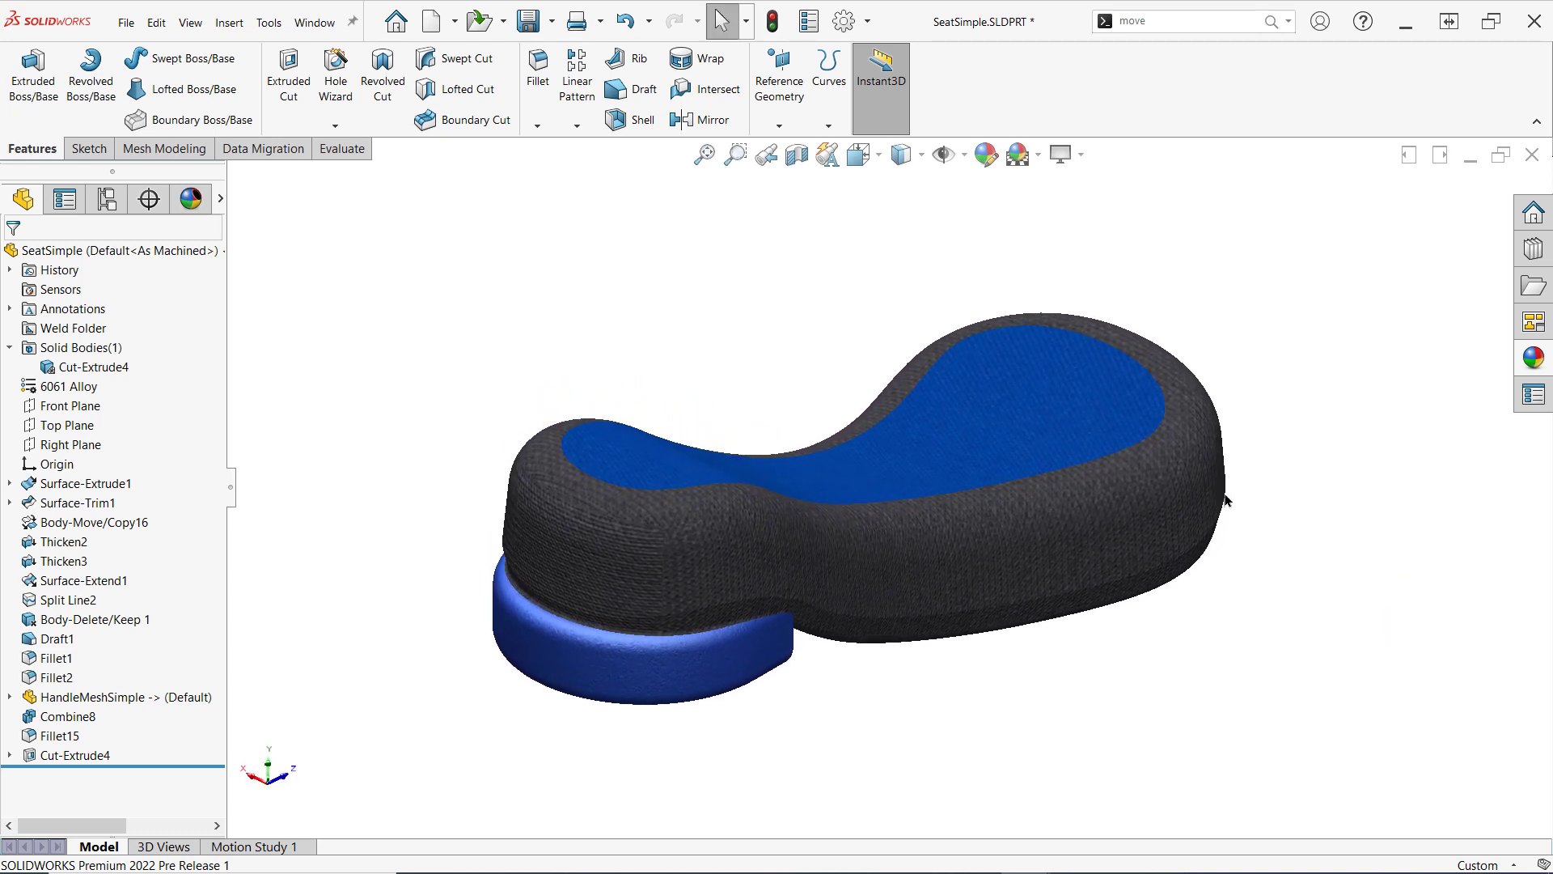
{"action": "left_click", "coordinate": [335, 26]}
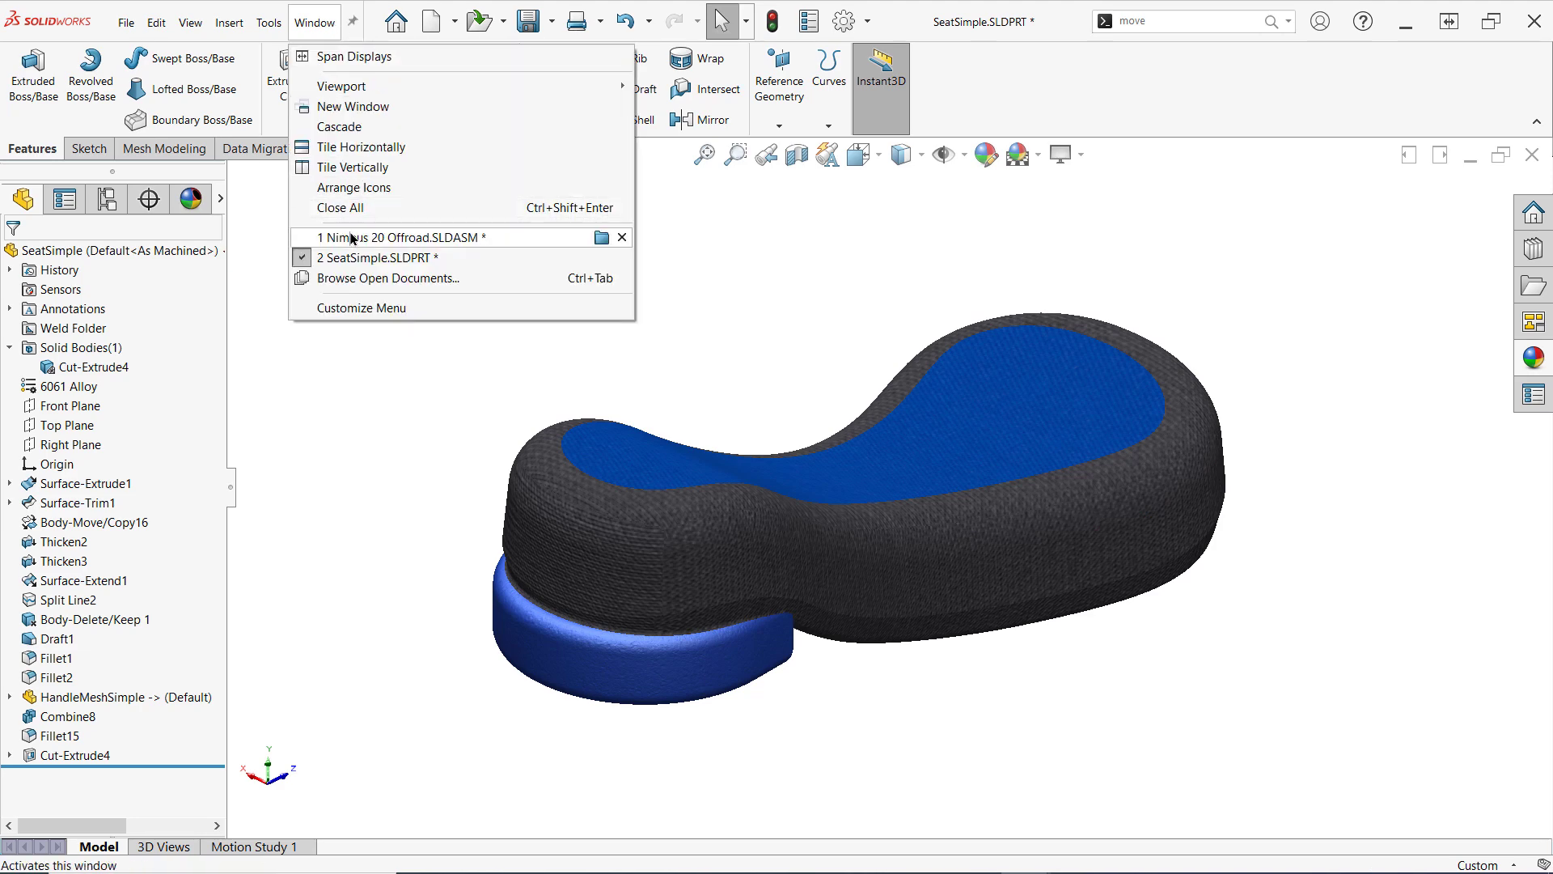
{"action": "left_click", "coordinate": [352, 233]}
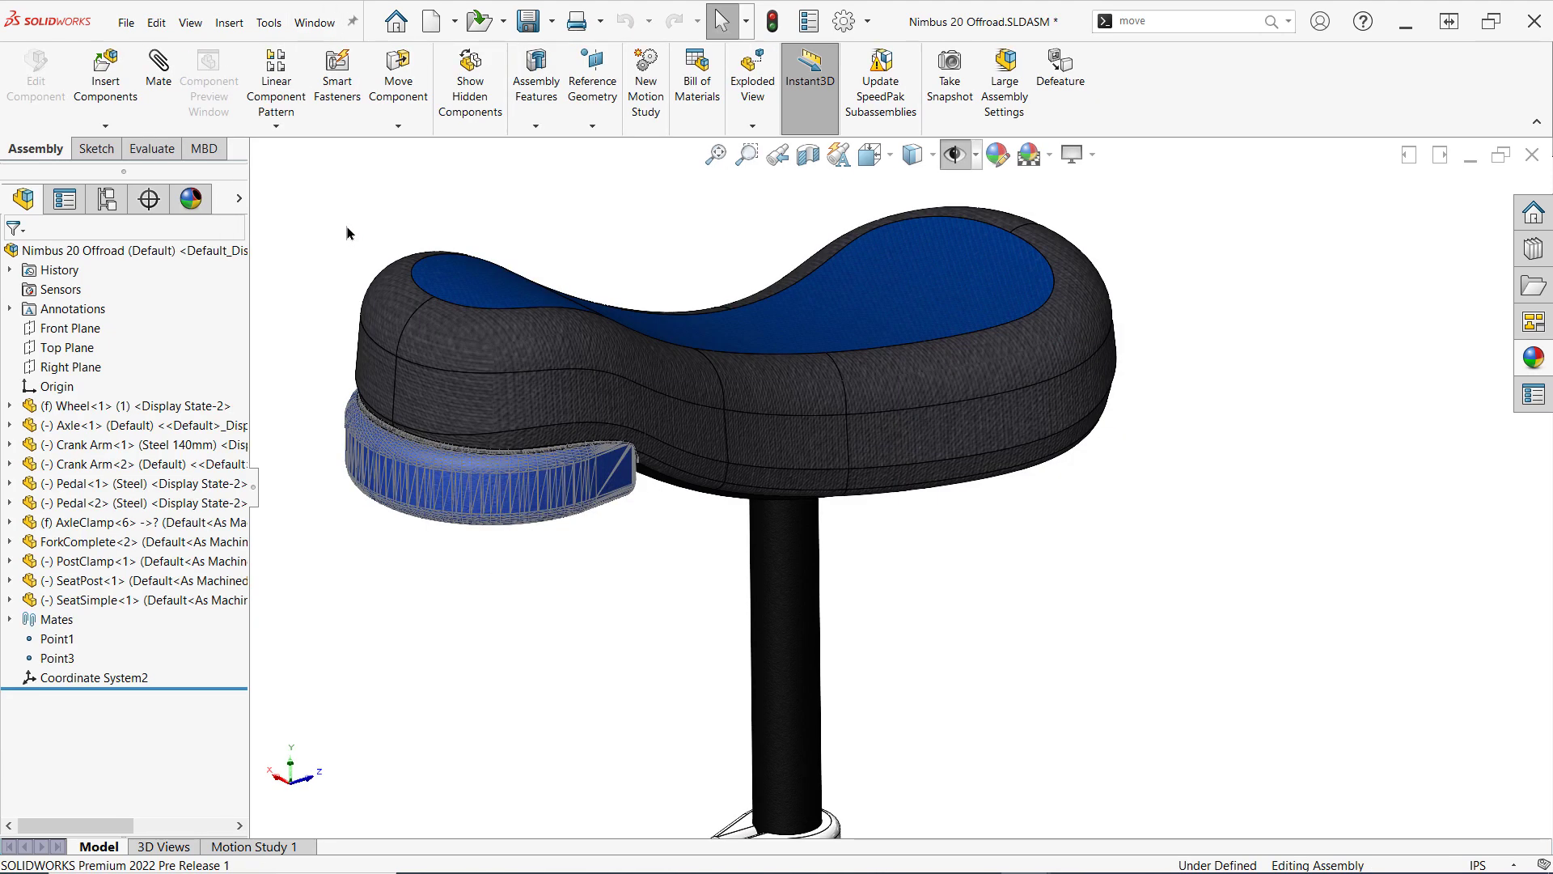
Display the unicycle assembly shaded without edges and inspect the blue handle on the seat from another angle
{"action": "left_click", "coordinate": [932, 156]}
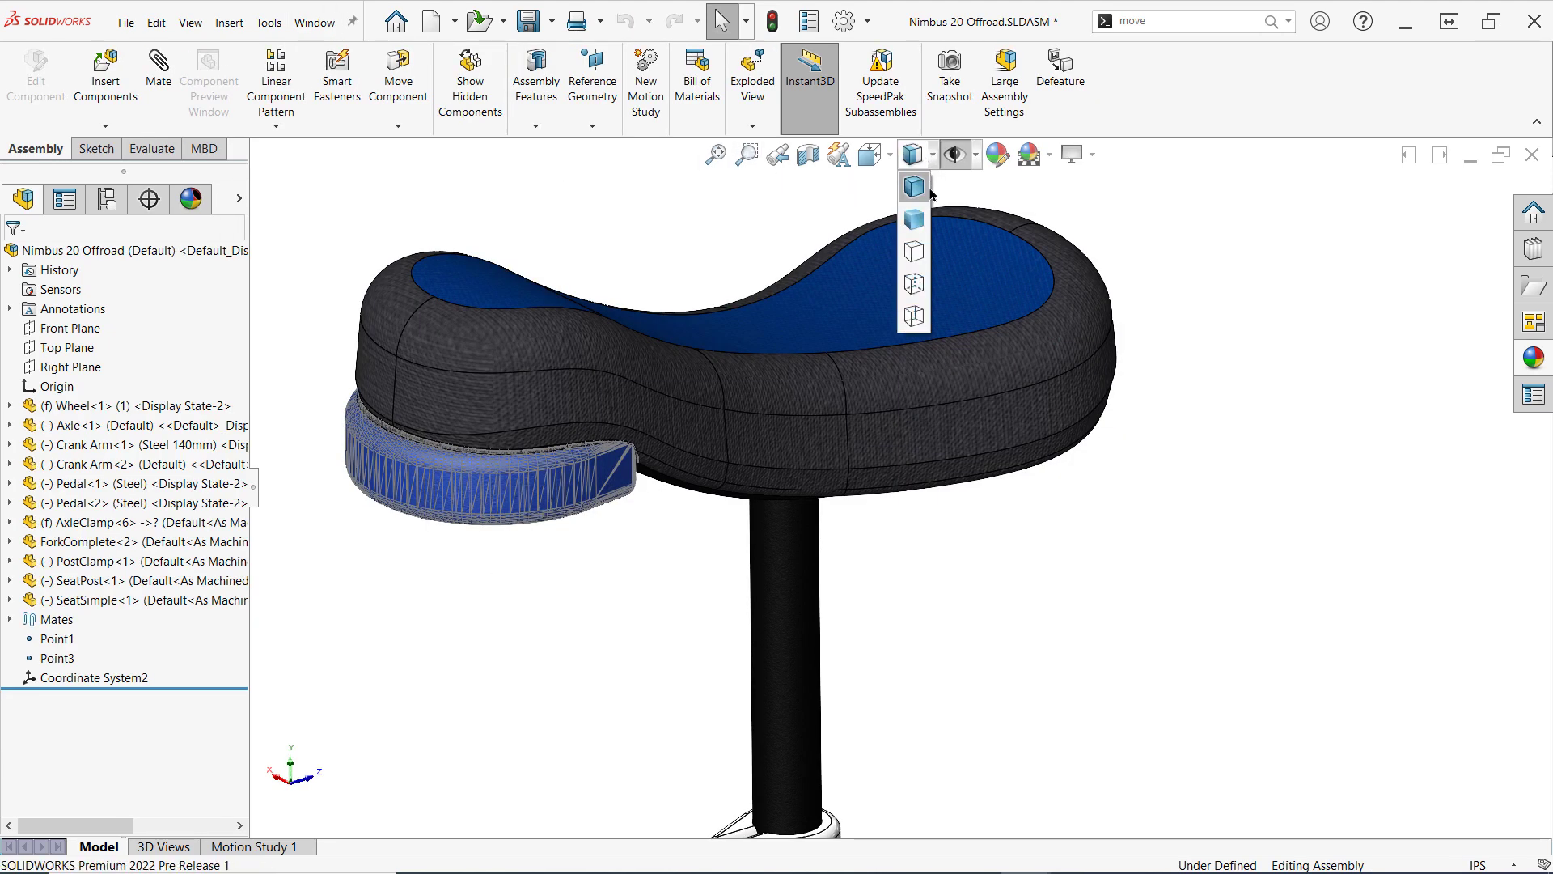
{"action": "left_click", "coordinate": [914, 220]}
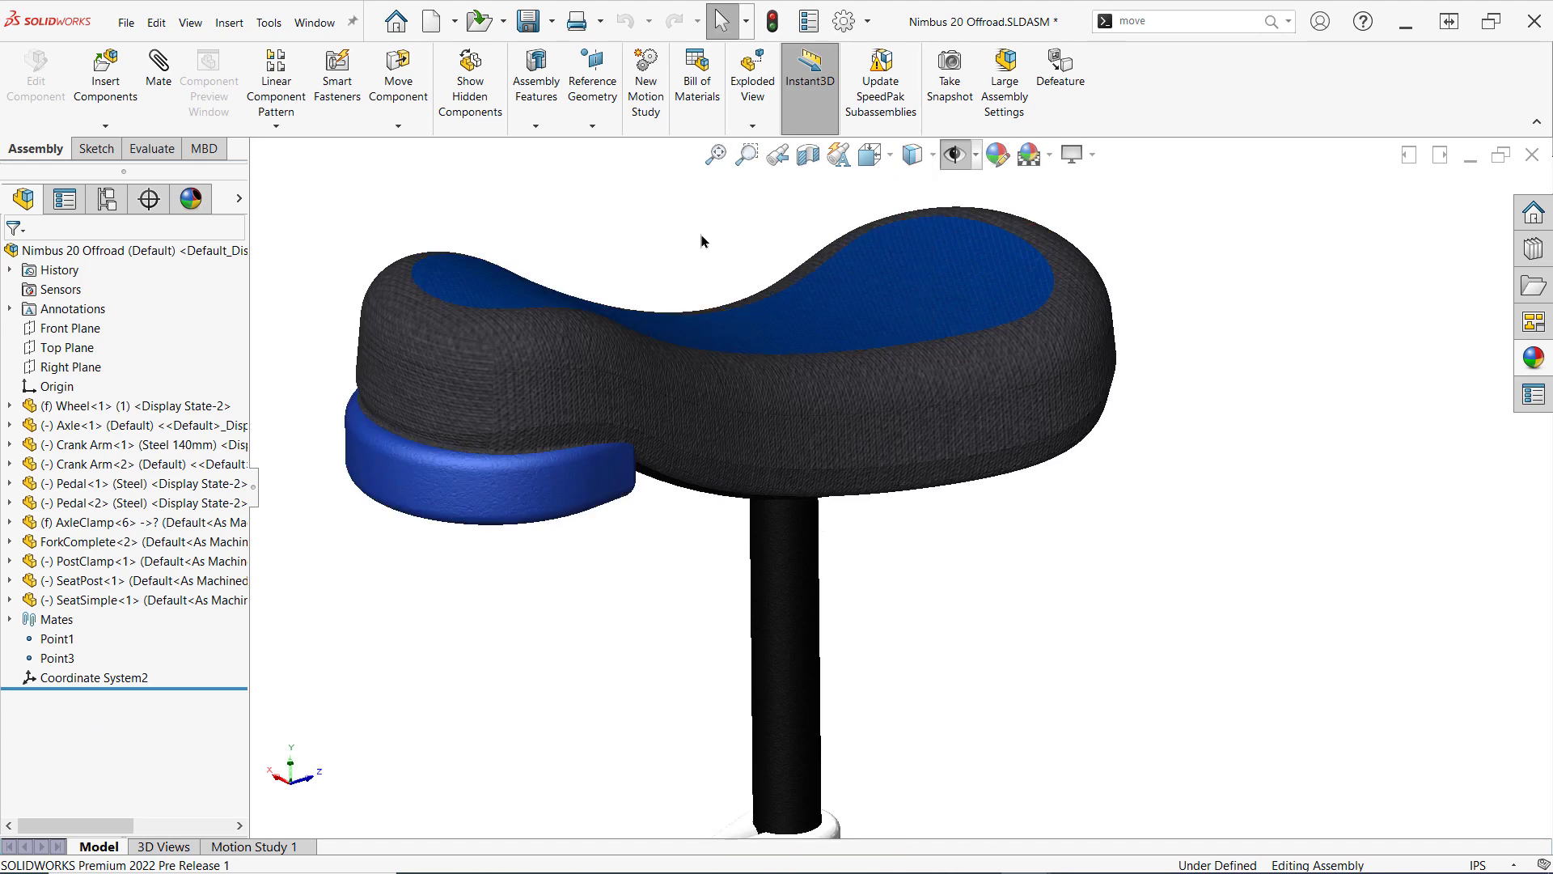
{"action": "middle_click_drag", "start_coordinate": [701, 240], "coordinate": [1428, 365]}
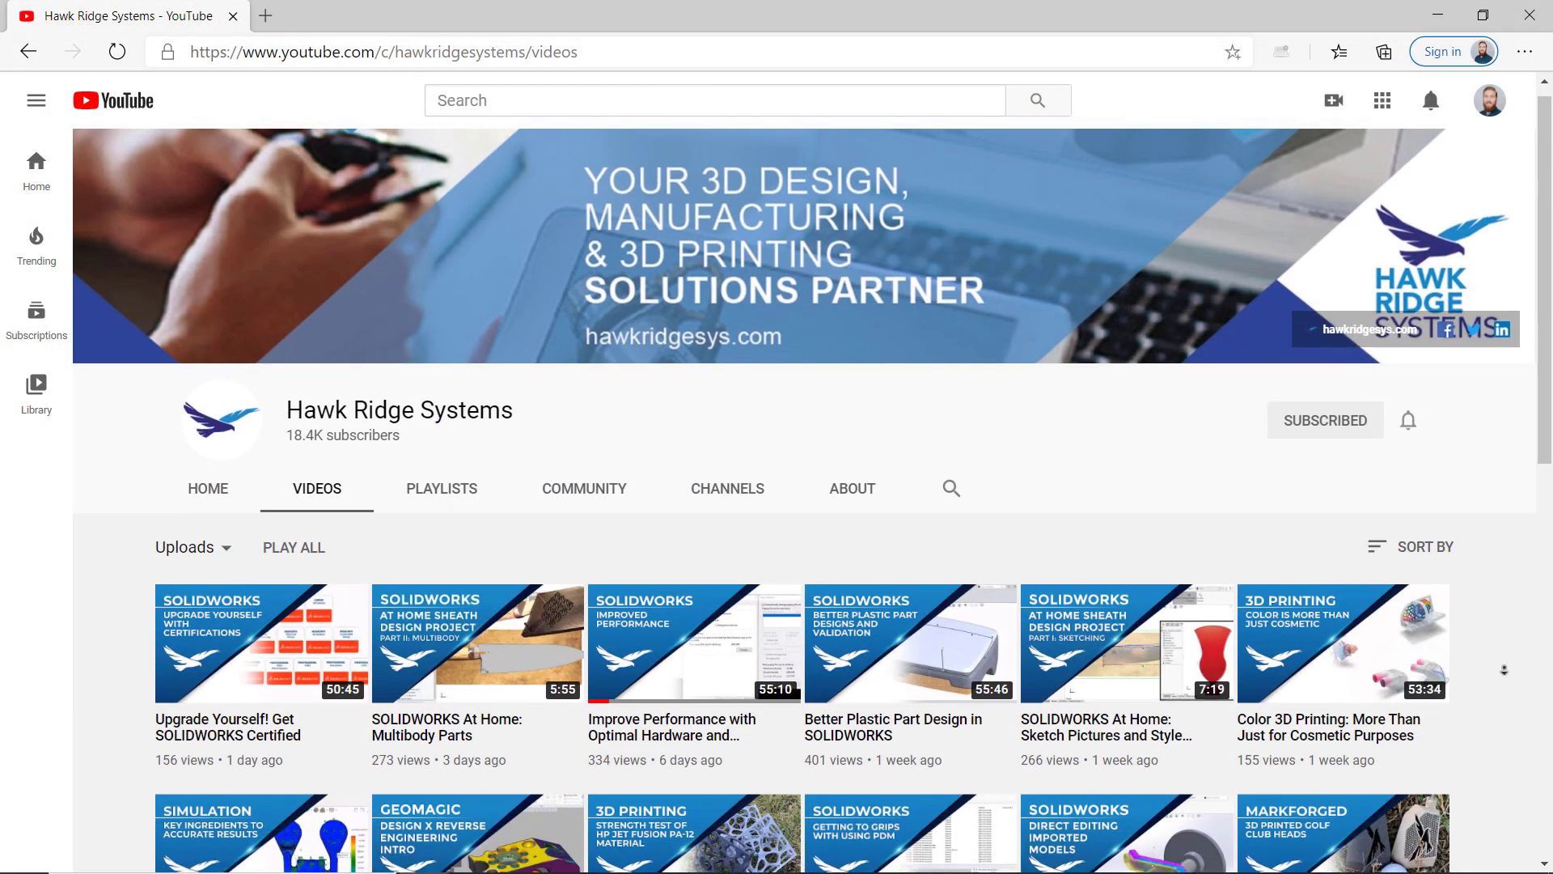
Switch to the Hawk Ridge Systems YouTube channel in the browser and browse its uploaded videos
{"action": "scroll", "coordinate": [1505, 670], "scroll_direction": "down", "scroll_amount": 3}
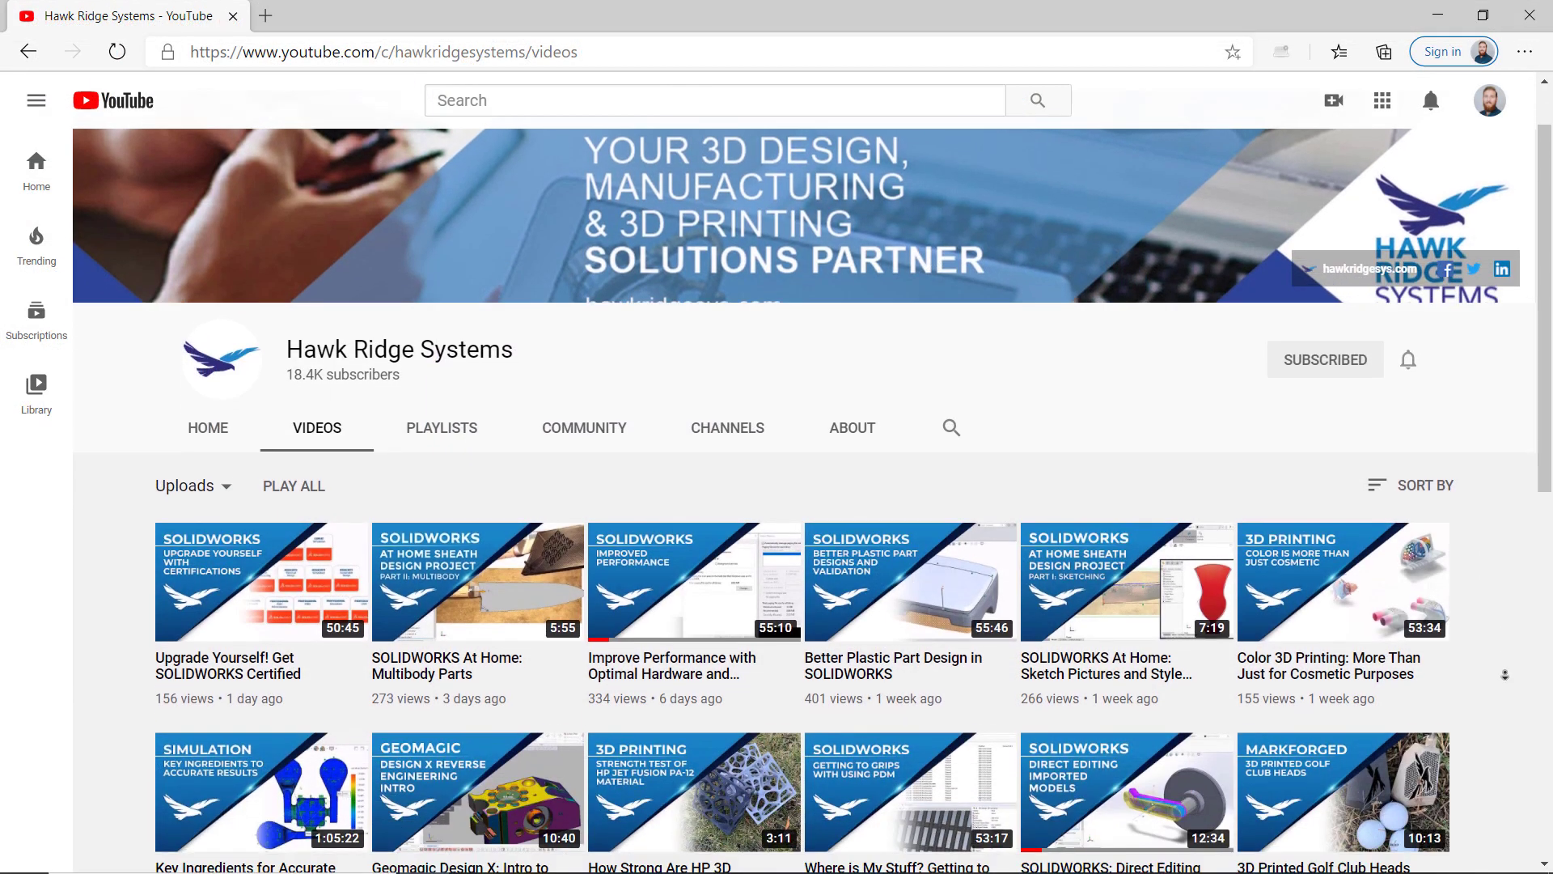
{"action": "scroll", "coordinate": [1504, 674], "scroll_direction": "down", "scroll_amount": 3}
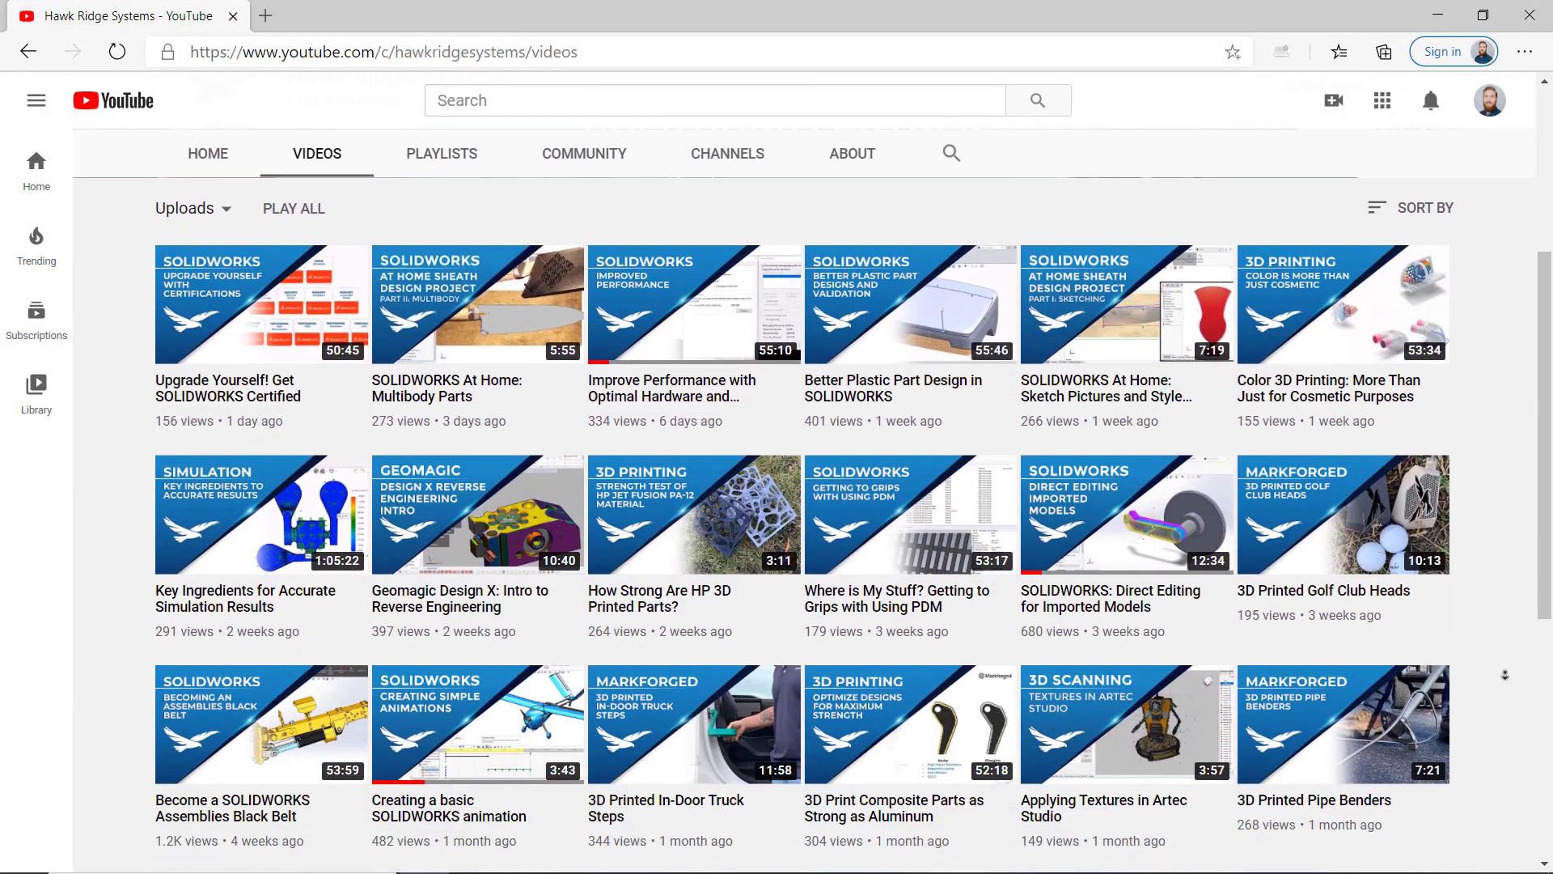
{"action": "scroll", "coordinate": [1504, 674], "scroll_direction": "down", "scroll_amount": 3}
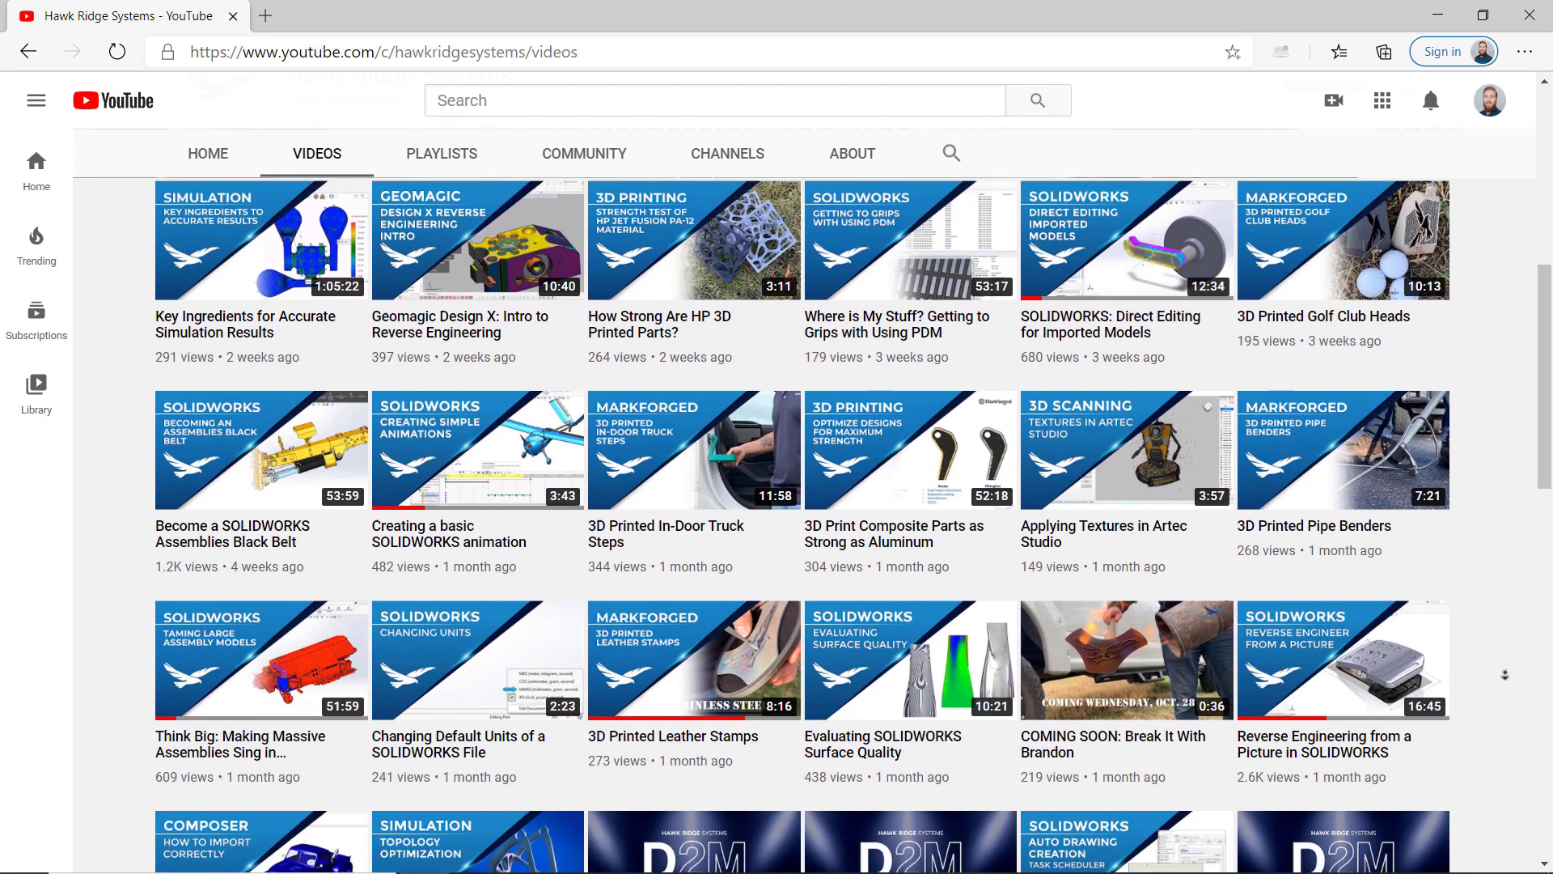
{"action": "scroll", "coordinate": [1504, 674], "scroll_direction": "down", "scroll_amount": 3}
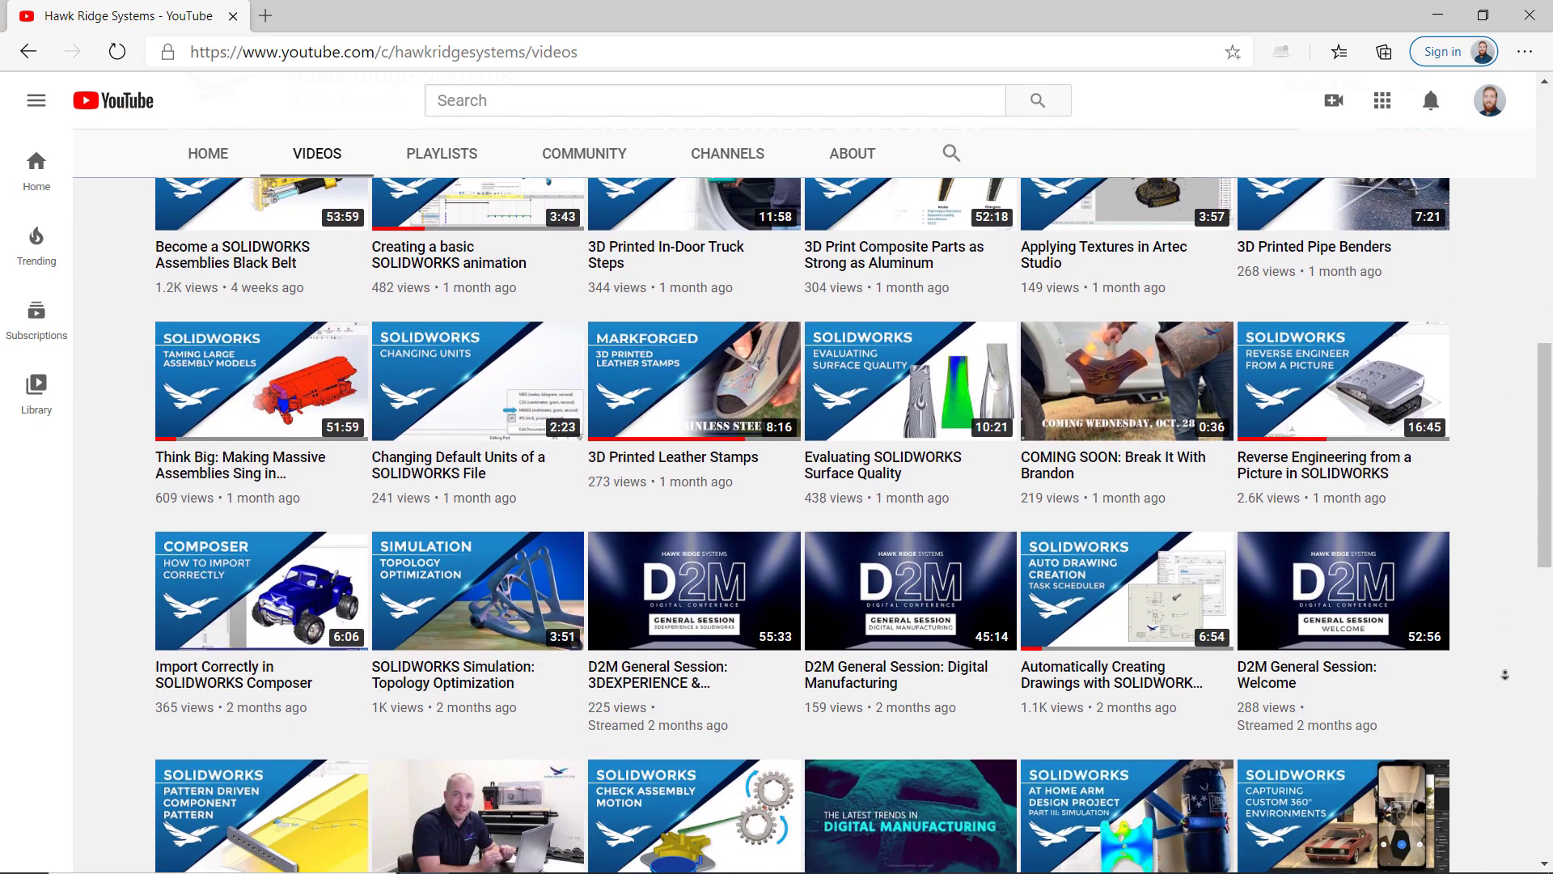
{"action": "scroll", "coordinate": [1505, 674], "scroll_direction": "down", "scroll_amount": 3}
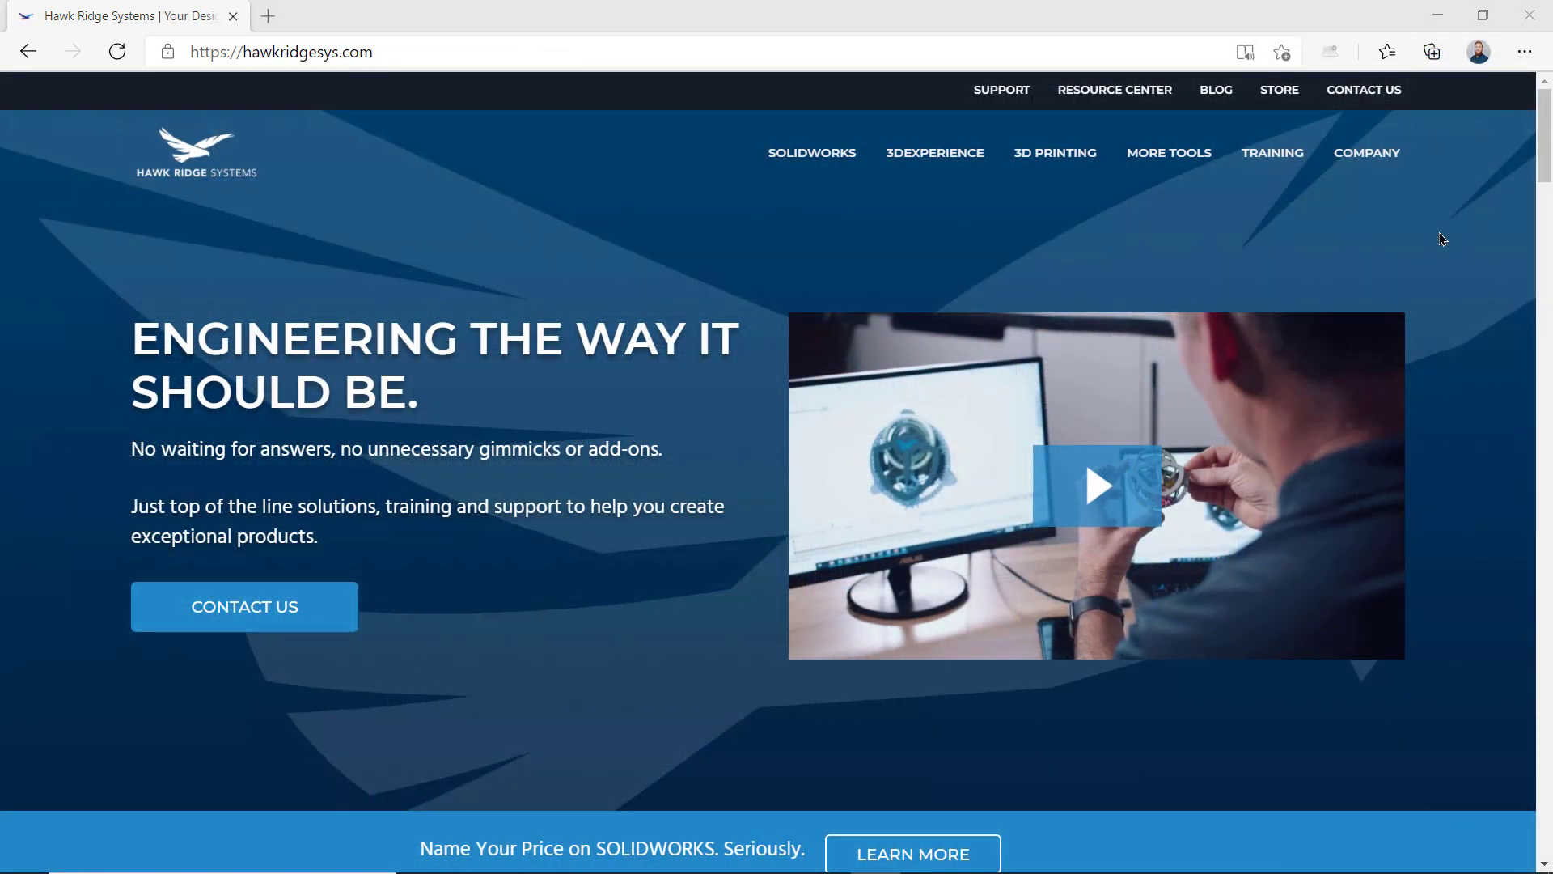
Open the training course catalog on the hawkridgesys.com website and look through the listed SOLIDWORKS courses
{"action": "mouse_move", "coordinate": [1286, 161]}
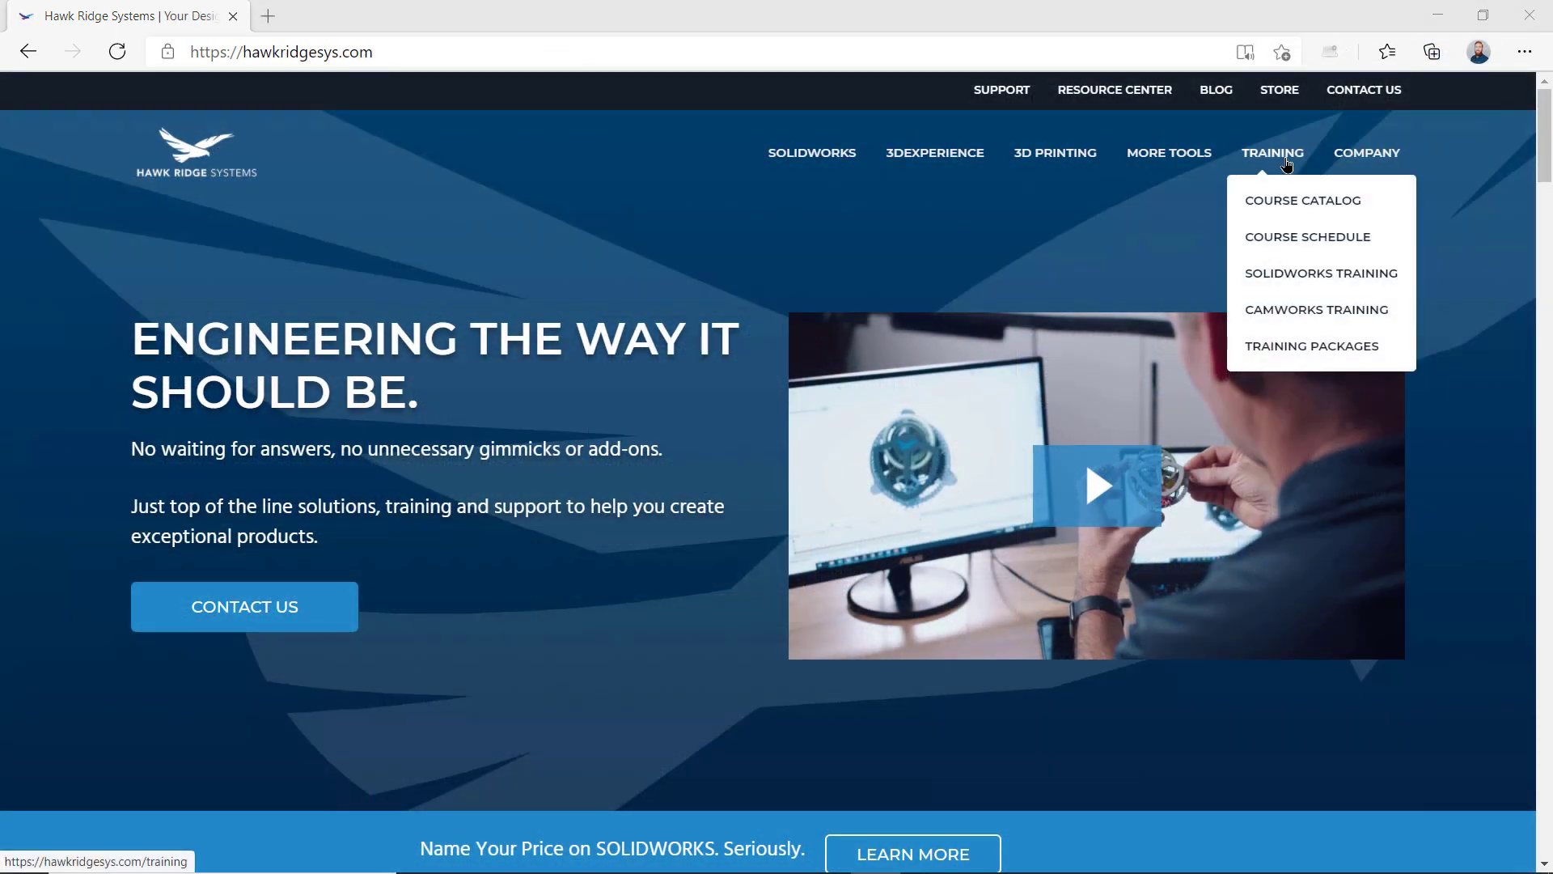
{"action": "left_click", "coordinate": [1288, 204]}
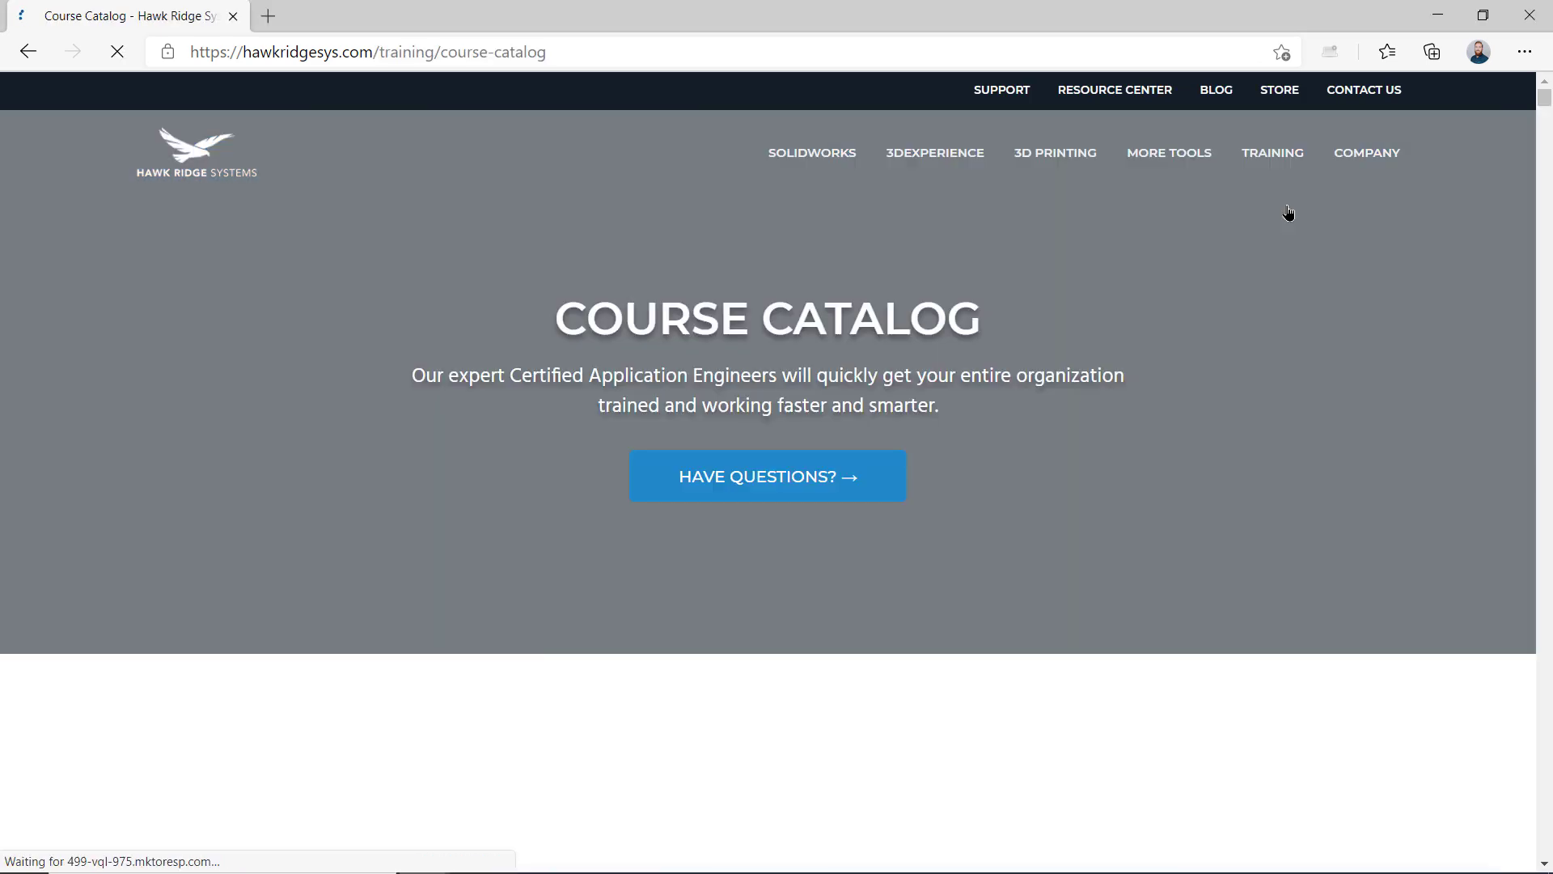
{"action": "scroll", "coordinate": [1459, 210], "scroll_direction": "down", "scroll_amount": 6}
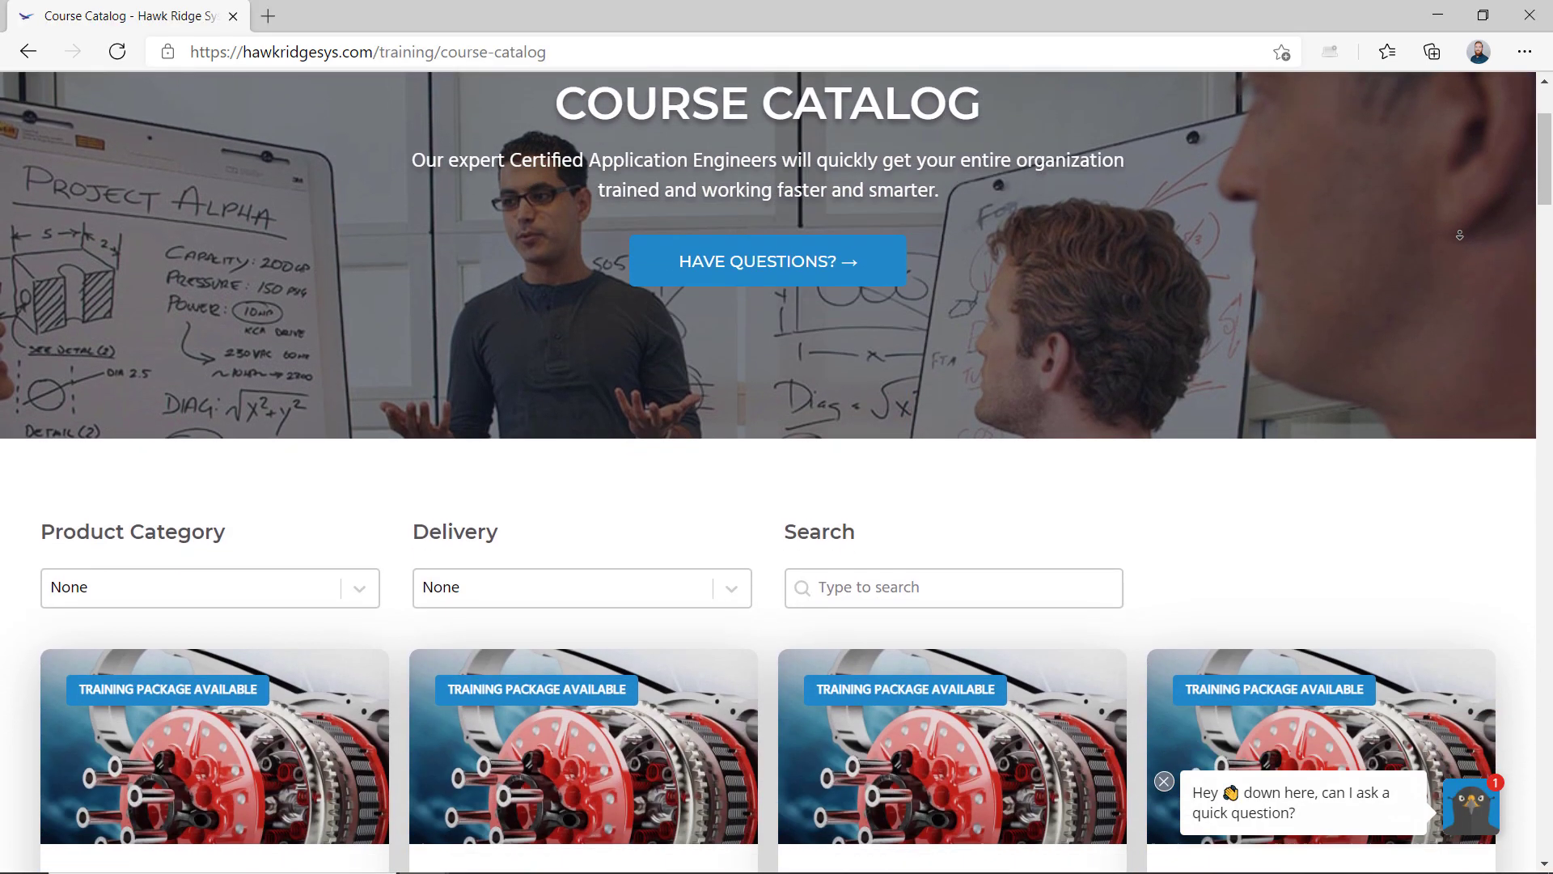
{"action": "scroll", "coordinate": [1459, 234], "scroll_direction": "down", "scroll_amount": 7}
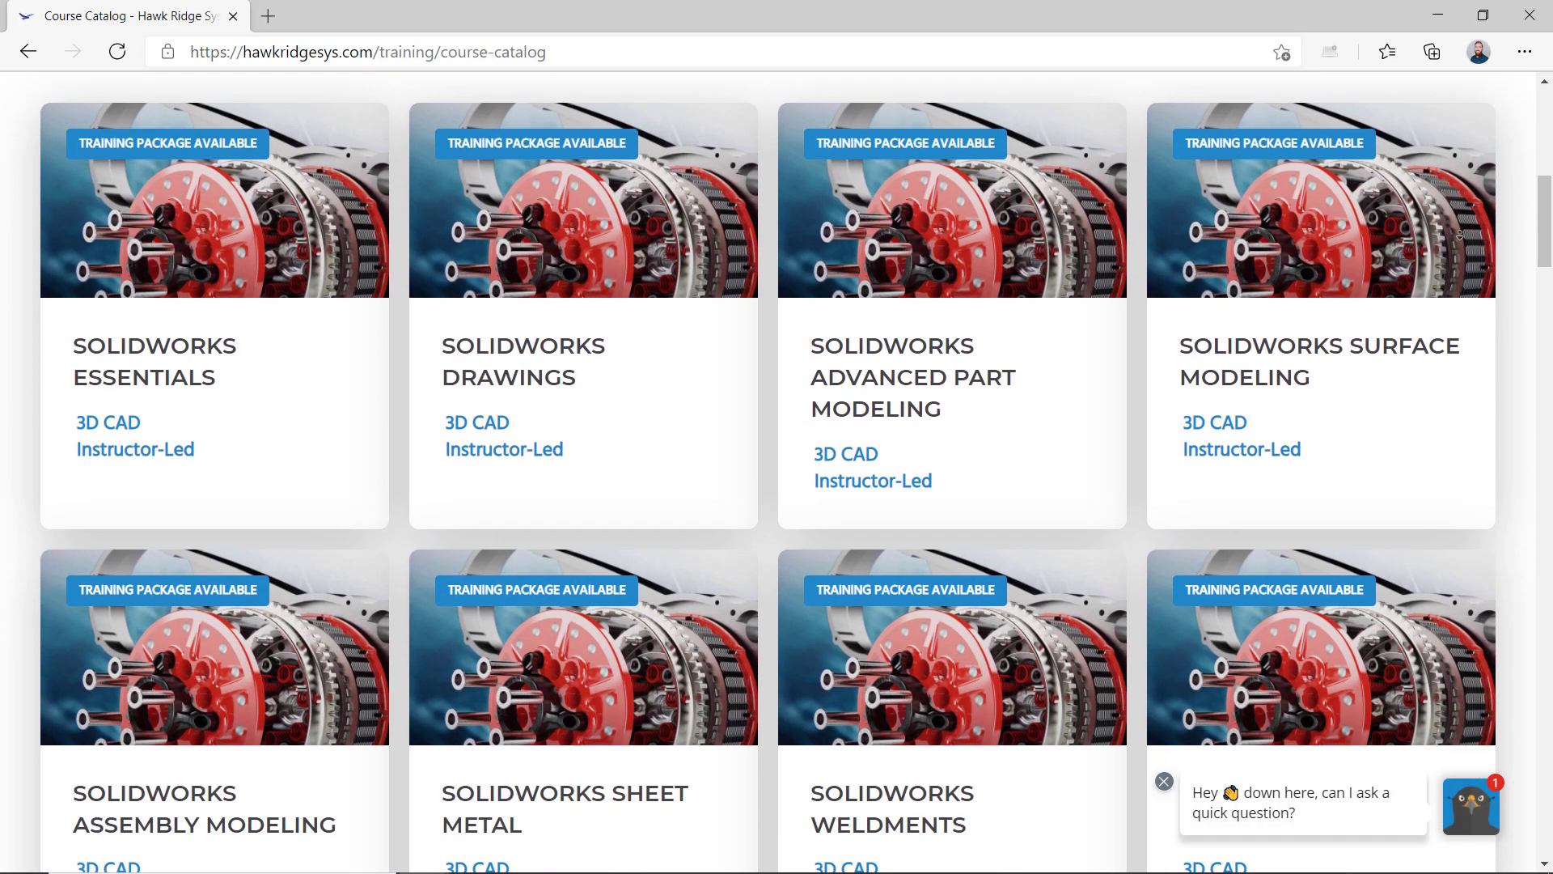